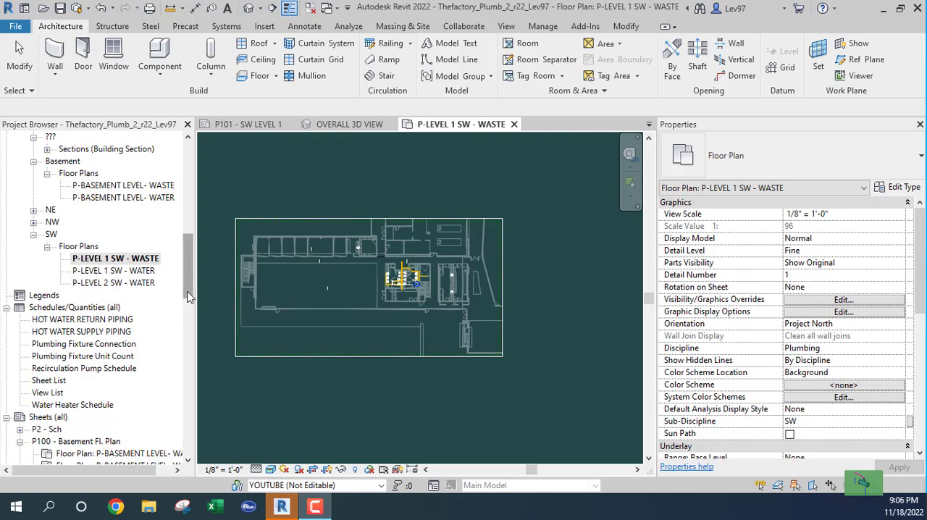
# Duplicate the T.O.PARAPET architectural floor plan without detailing
pyautogui.moveTo(187, 293); pyautogui.dragTo(186, 201)
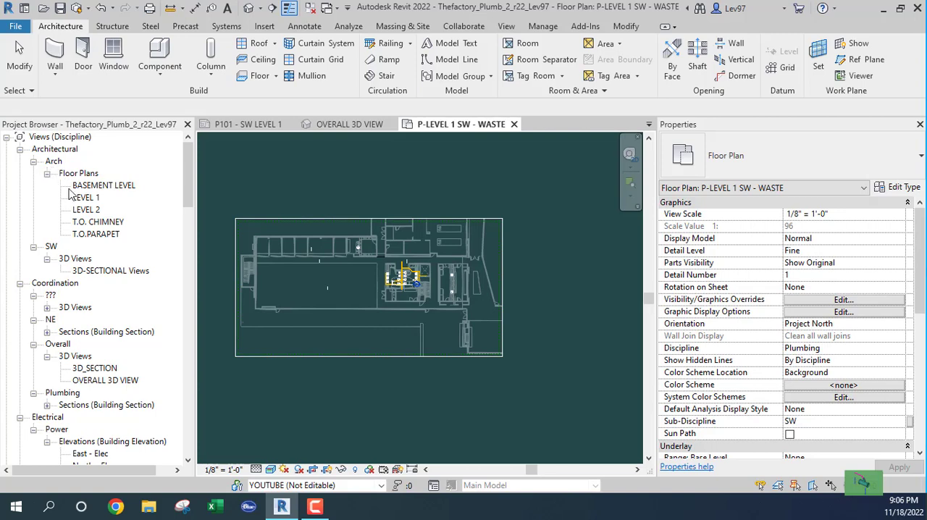
pyautogui.click(97, 234)
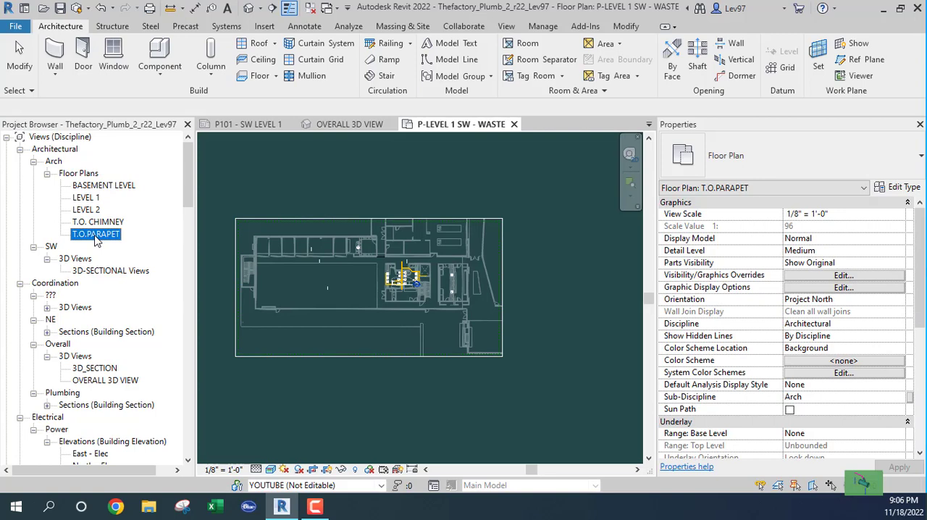
pyautogui.rightClick(96, 239)
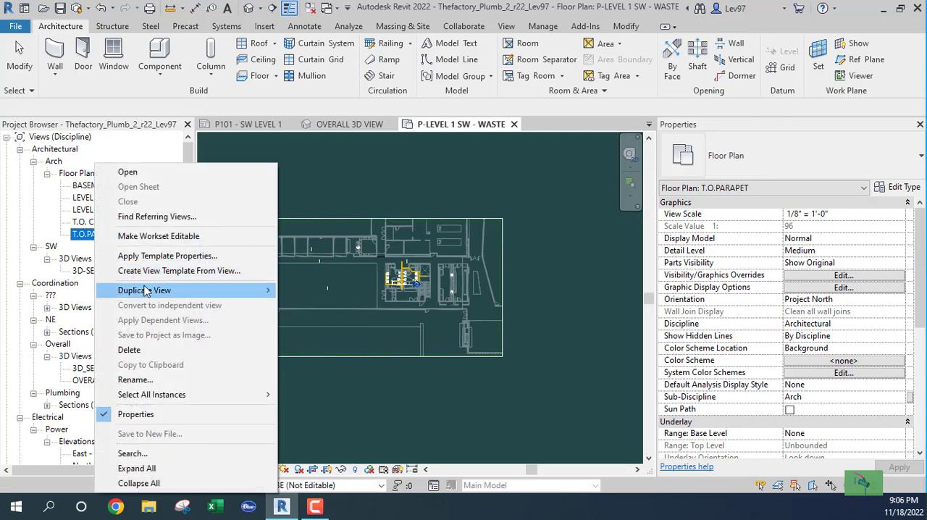
pyautogui.moveTo(149, 294)
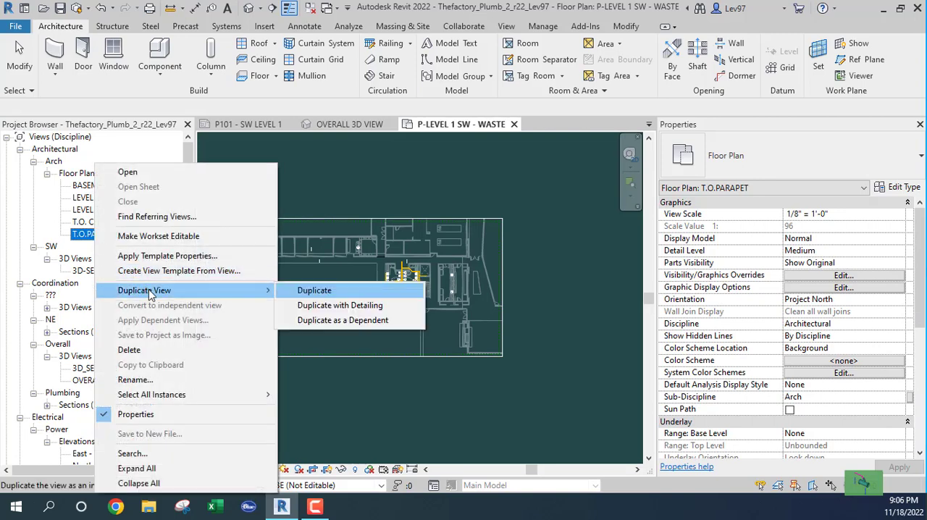
pyautogui.click(316, 289)
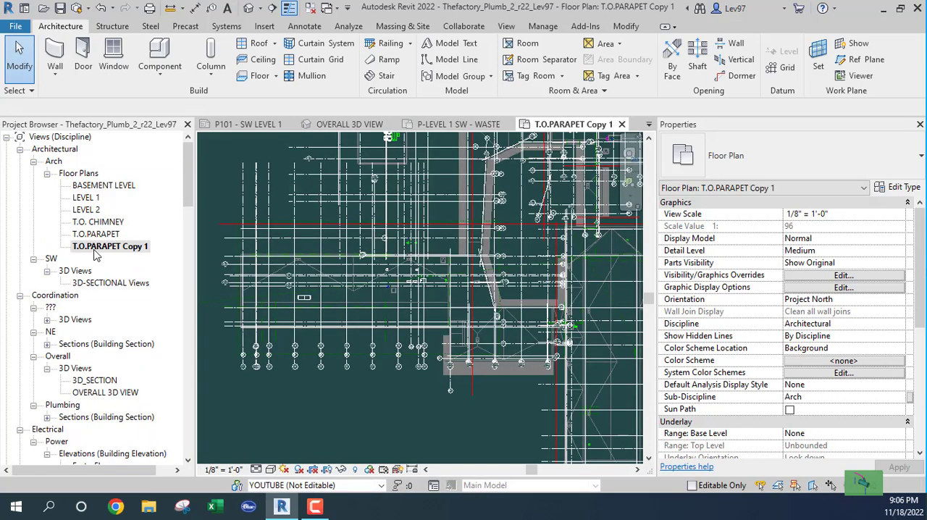
# Examine the roof area in the duplicated parapet plan and the existing Plumbing floor plans in the project's view list
pyautogui.scroll(-4, 365, 326)
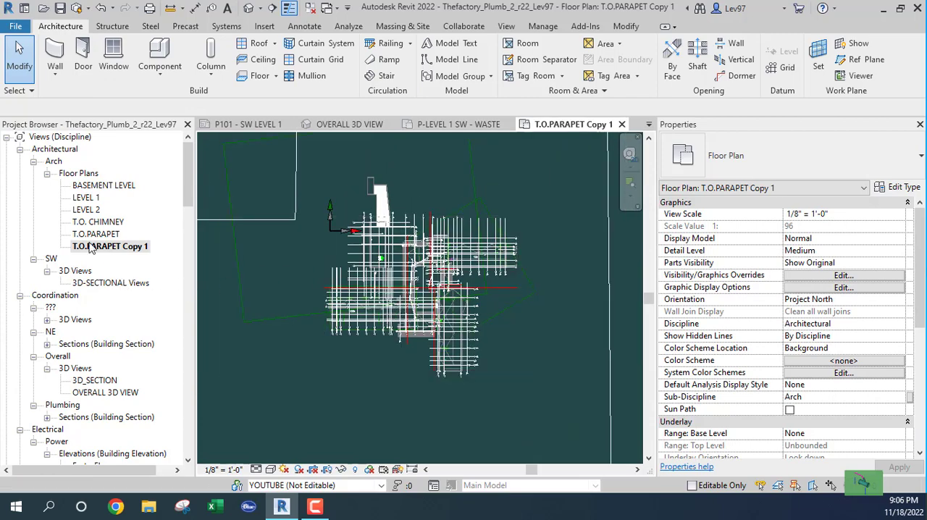
pyautogui.scroll(2, 434, 304)
pyautogui.scroll(4, 449, 307)
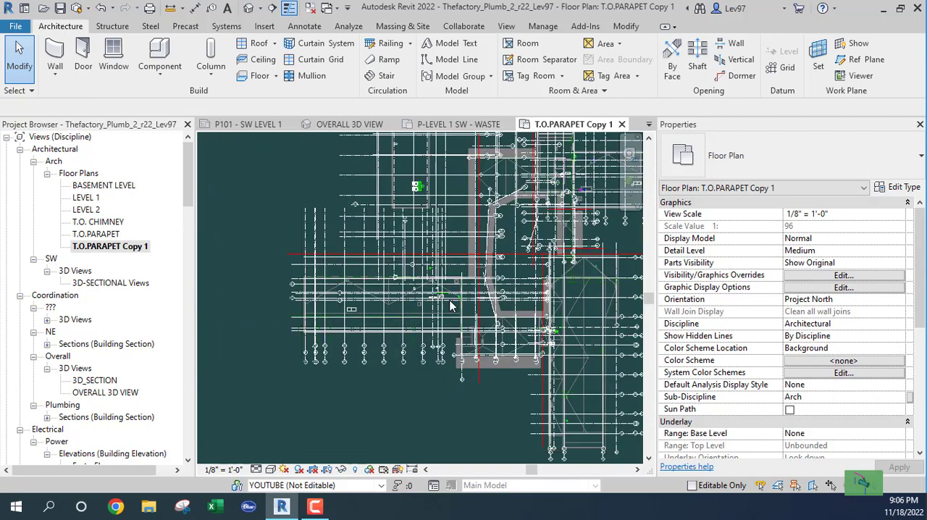
pyautogui.scroll(2, 449, 306)
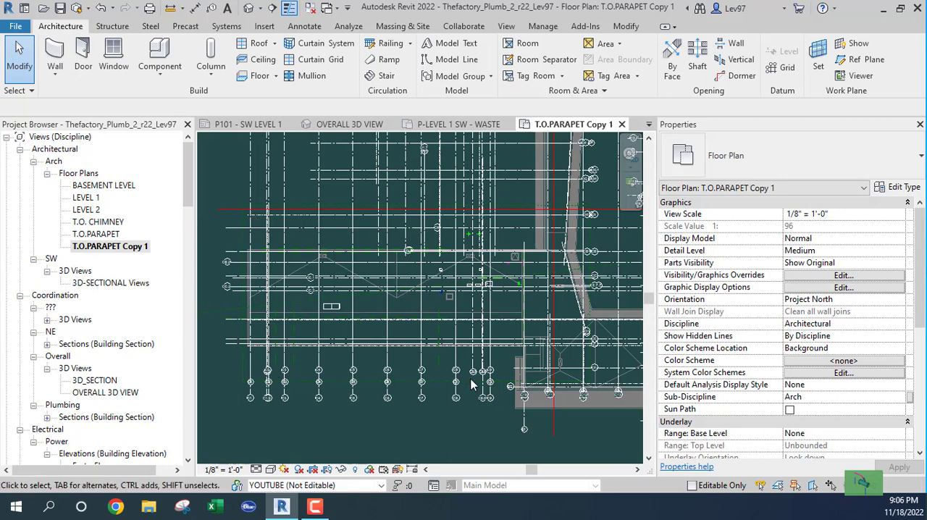
pyautogui.scroll(1, 343, 267)
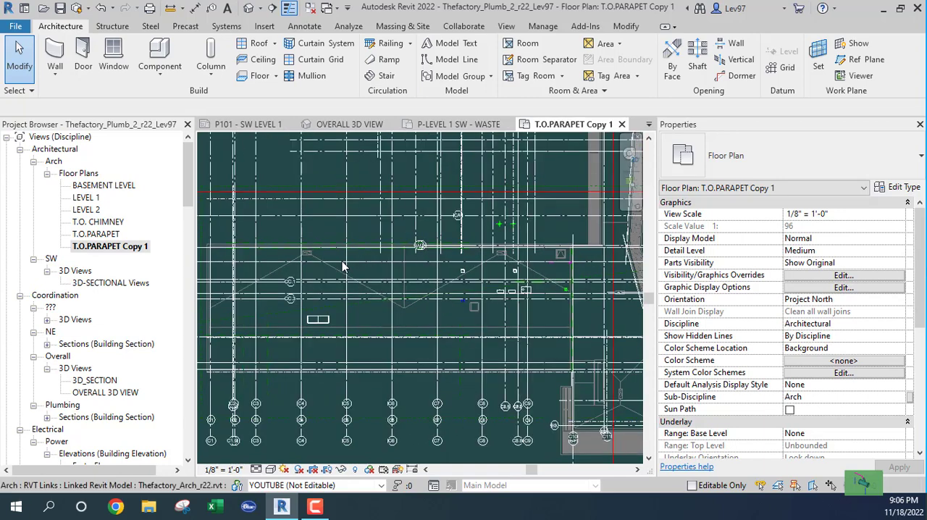
pyautogui.scroll(2, 343, 267)
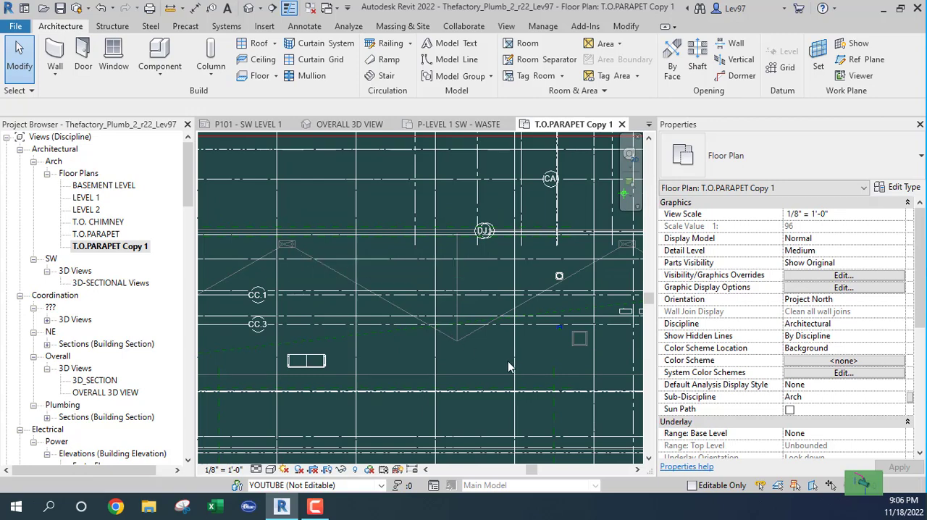
pyautogui.moveTo(488, 357); pyautogui.dragTo(509, 441, button='middle')
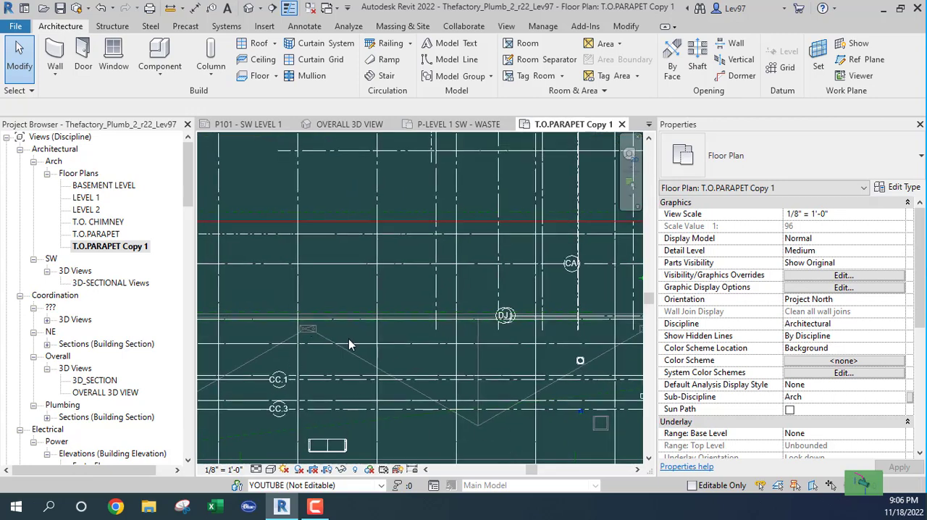
pyautogui.scroll(-1, 348, 345)
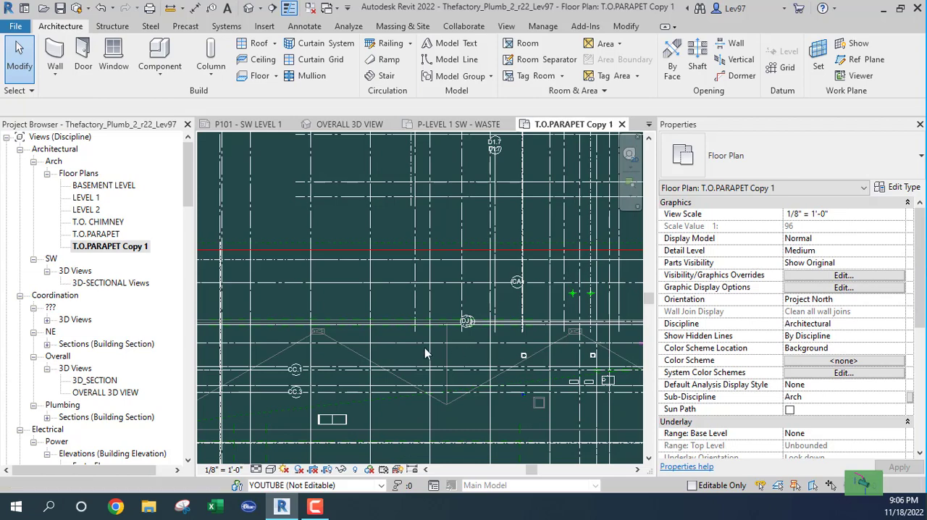
pyautogui.moveTo(436, 350); pyautogui.dragTo(473, 298, button='middle')
pyautogui.scroll(1, 364, 293)
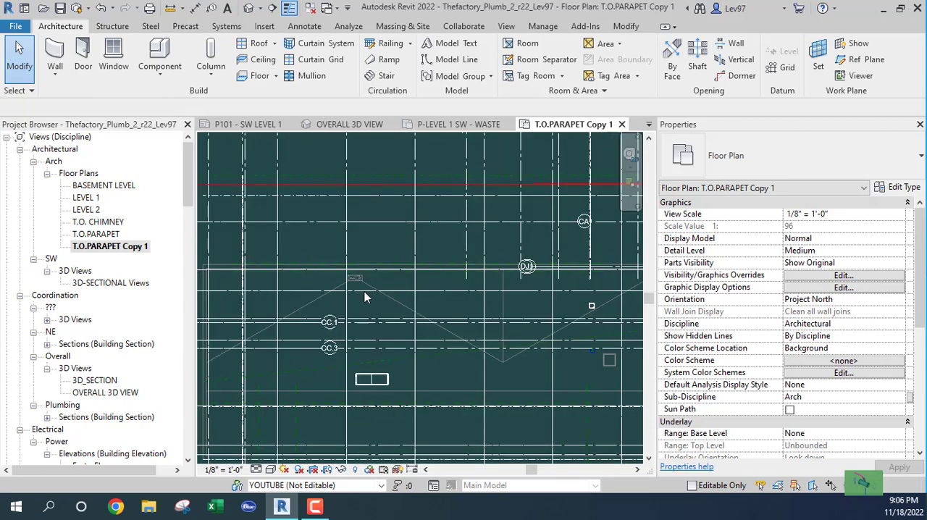
pyautogui.scroll(-2, 364, 296)
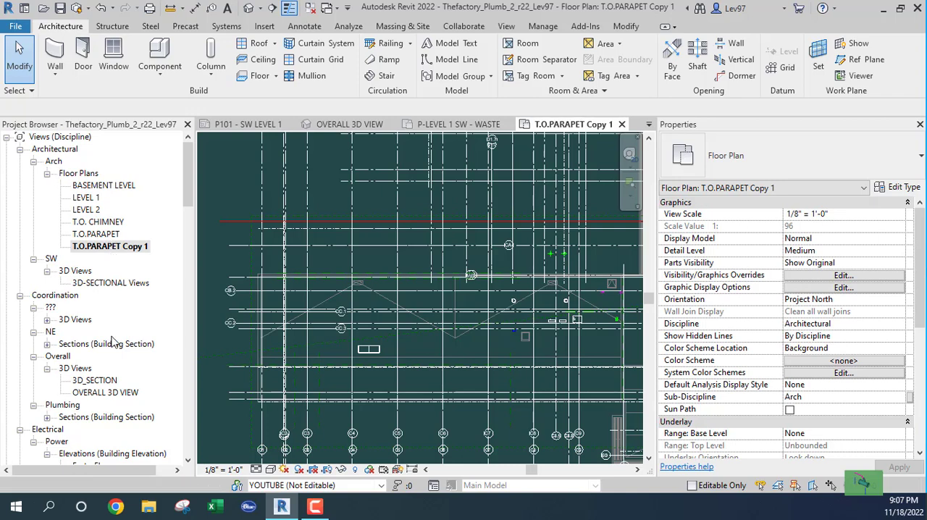
pyautogui.scroll(-4, 105, 346)
pyautogui.scroll(-4, 105, 346)
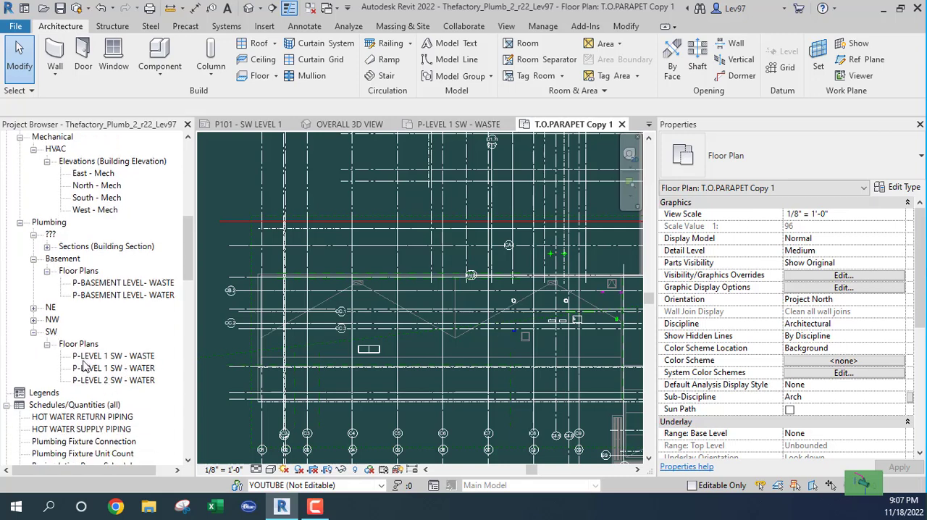
pyautogui.scroll(5, 101, 369)
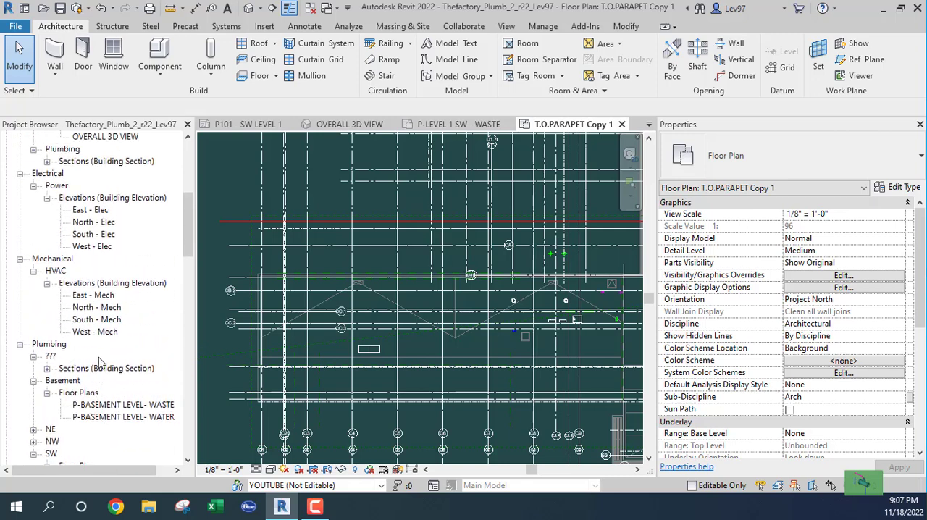
pyautogui.scroll(4, 102, 353)
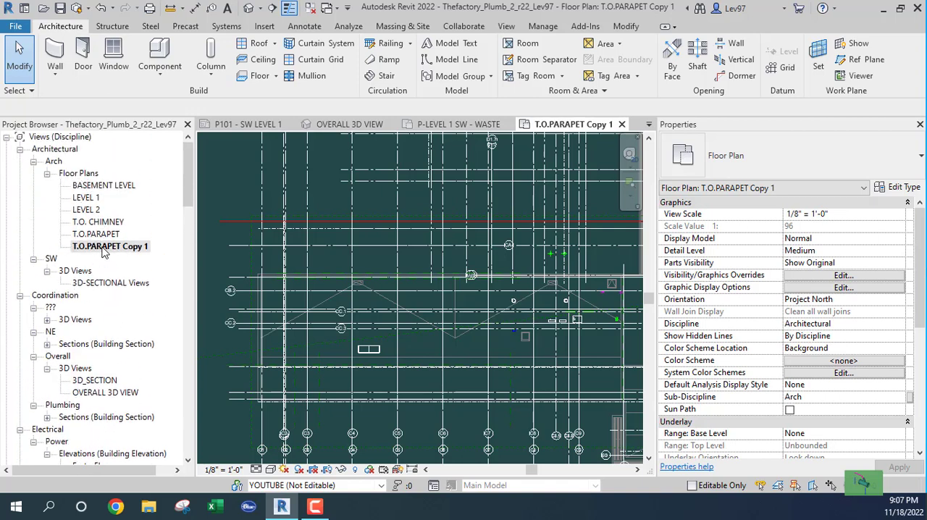
# Hide the linked models Thefactory_Mech_r22.rvt and Thefactory_Struct_r22.rvt in the T.O.PARAPET Copy 1 view
pyautogui.click(103, 246)
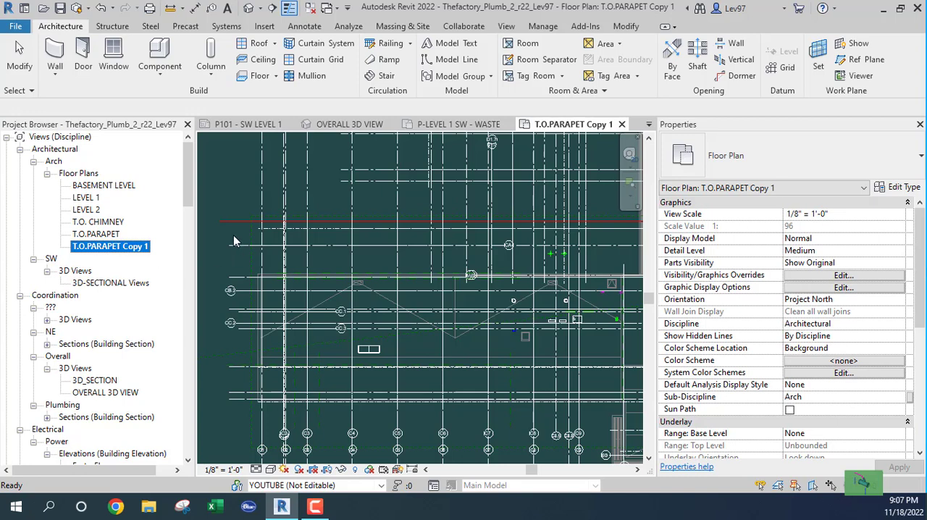
pyautogui.click(366, 322)
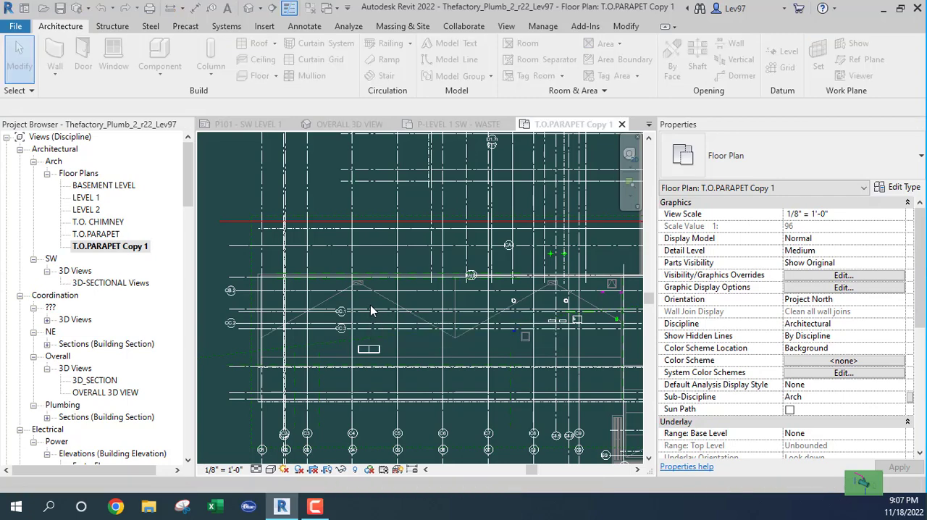
pyautogui.press('v')
pyautogui.press('v')
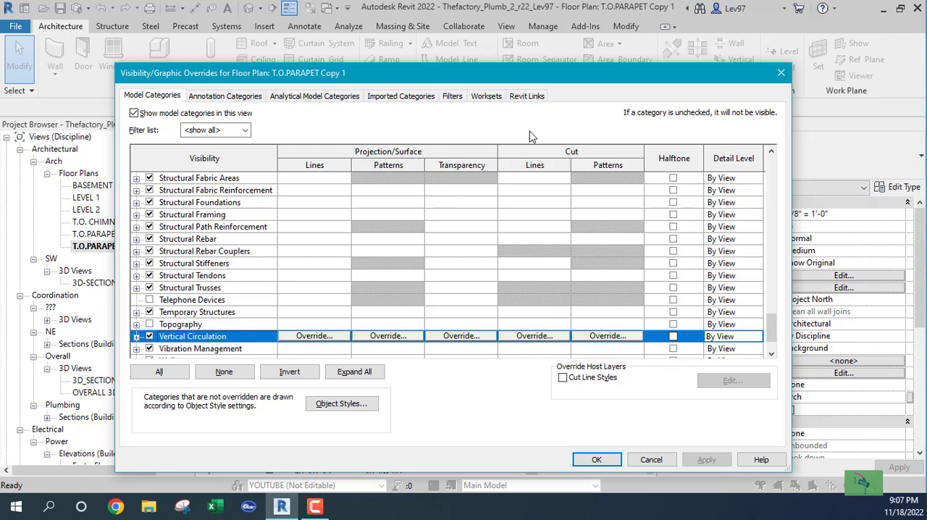
pyautogui.click(528, 97)
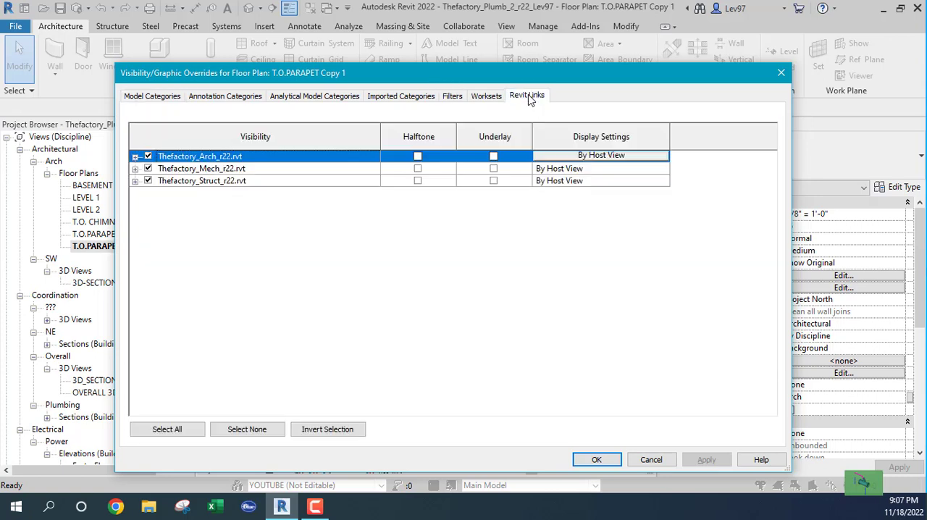
pyautogui.click(148, 167)
pyautogui.click(148, 180)
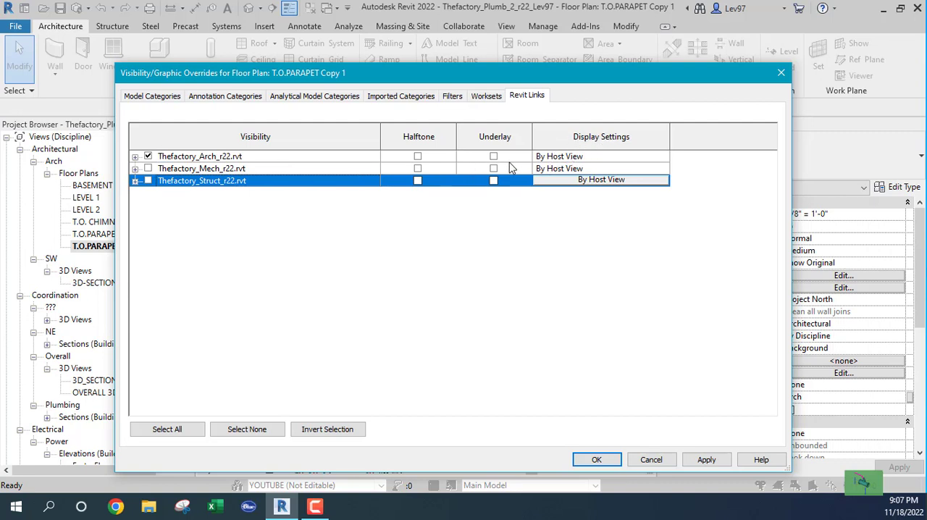
# Set the display settings of the Thefactory_Arch_r22.rvt link to By linked view
pyautogui.click(585, 156)
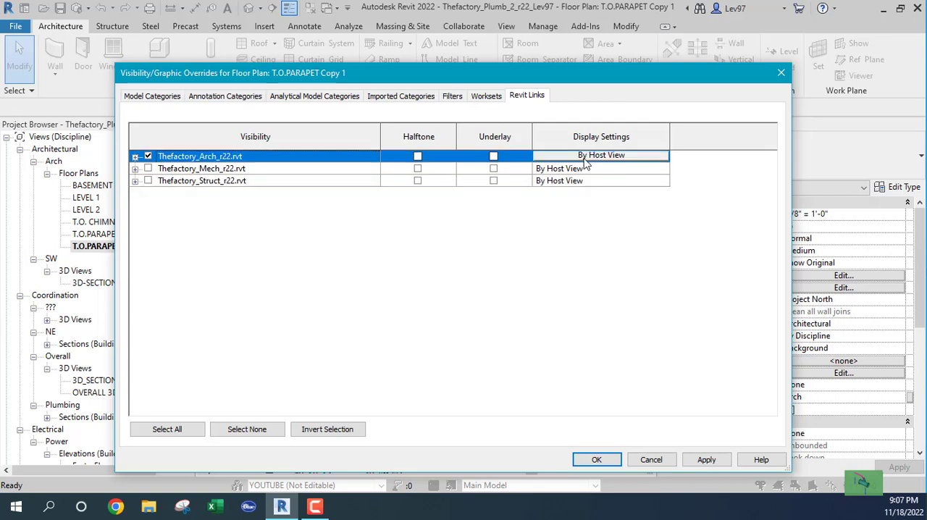
pyautogui.click(602, 156)
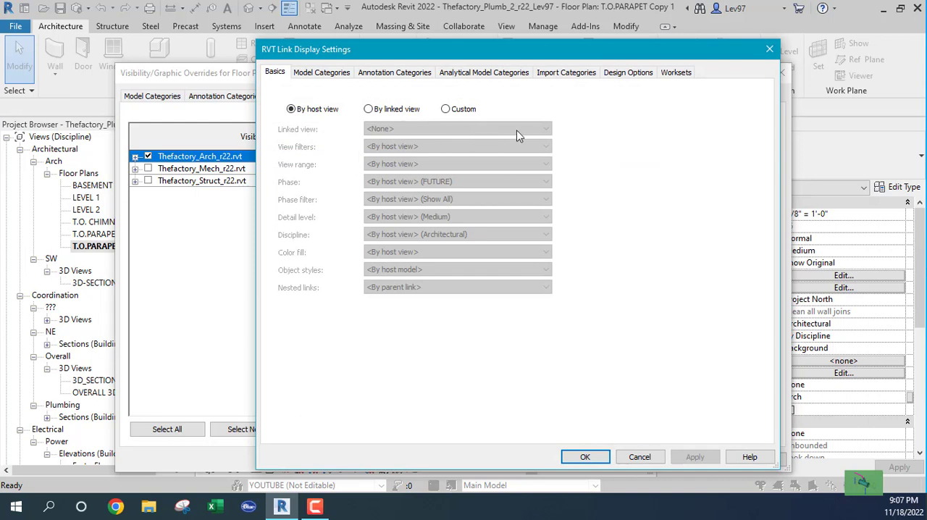
pyautogui.click(369, 109)
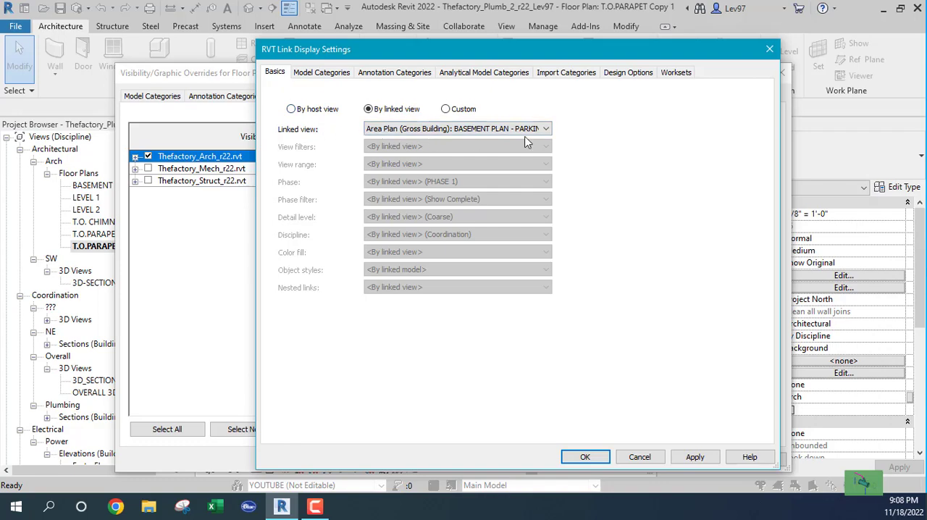
pyautogui.click(546, 131)
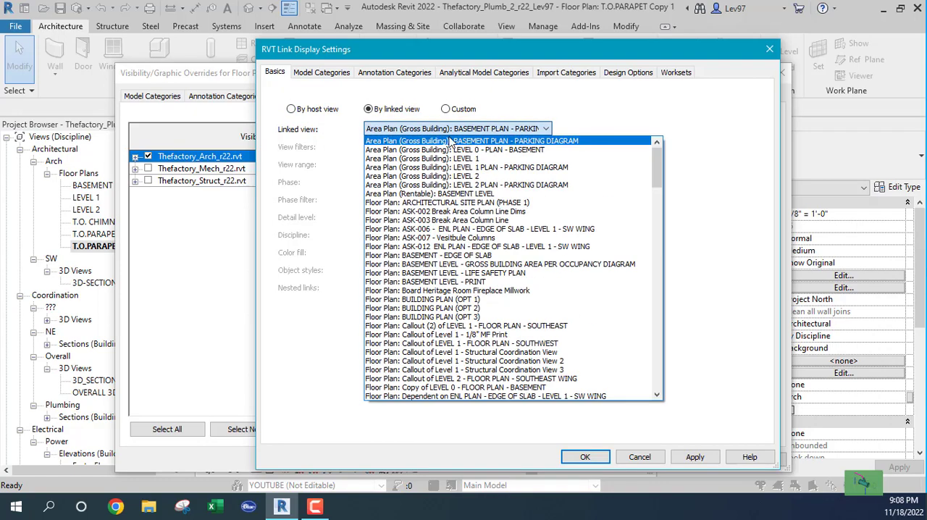
pyautogui.scroll(-20, 447, 217)
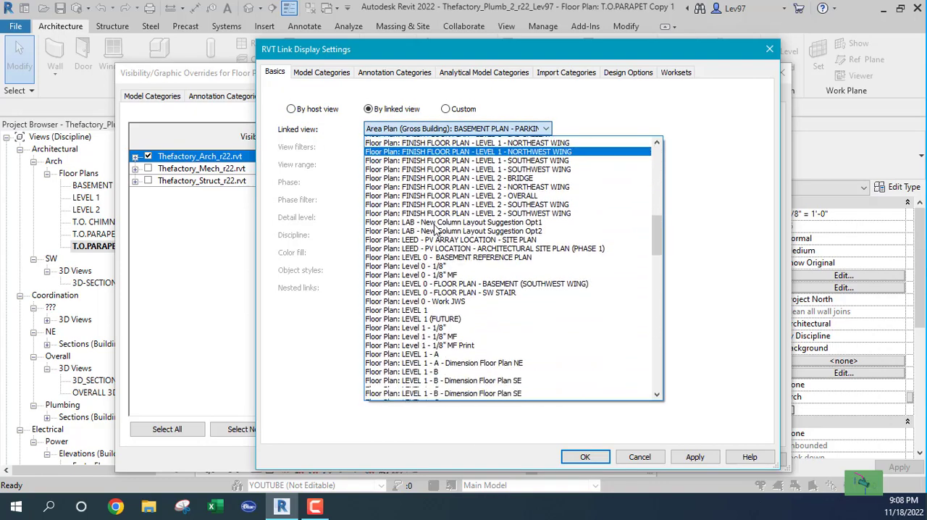
pyautogui.scroll(-3, 436, 228)
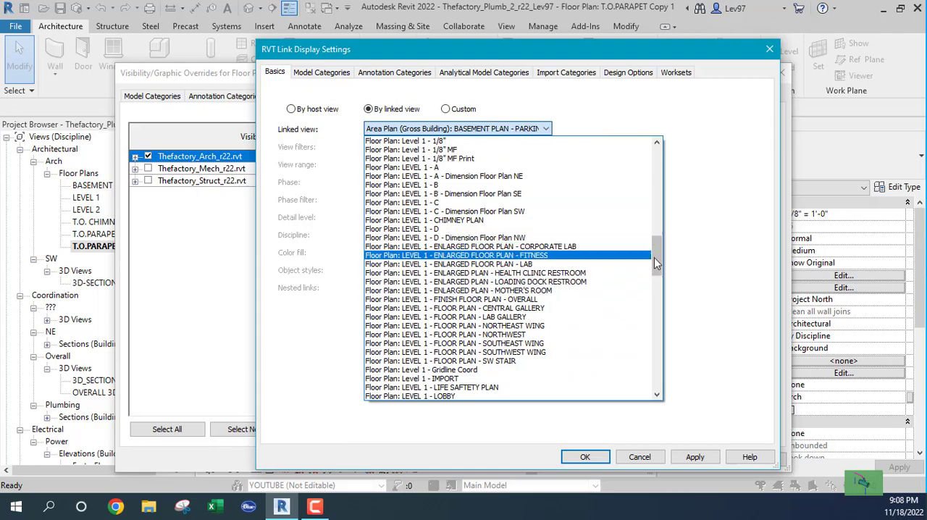
pyautogui.moveTo(660, 257); pyautogui.dragTo(654, 161)
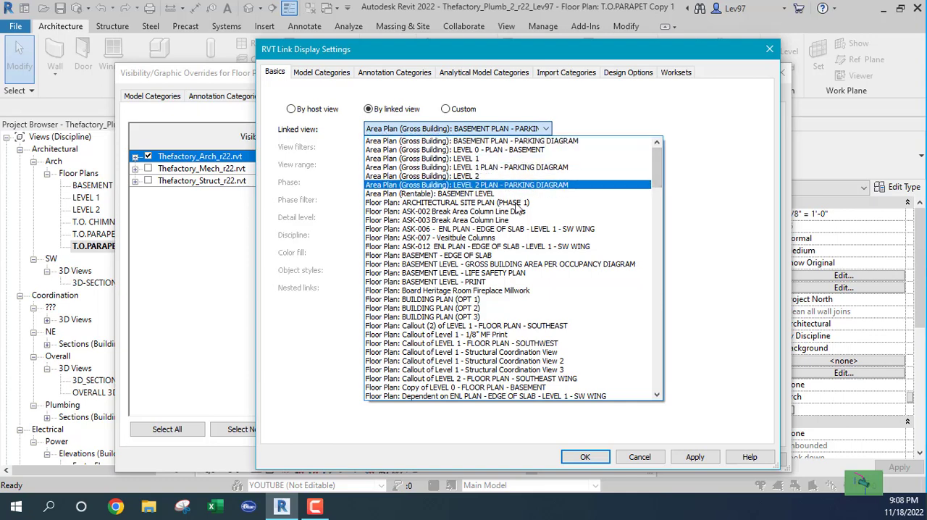
pyautogui.moveTo(654, 171); pyautogui.dragTo(660, 212)
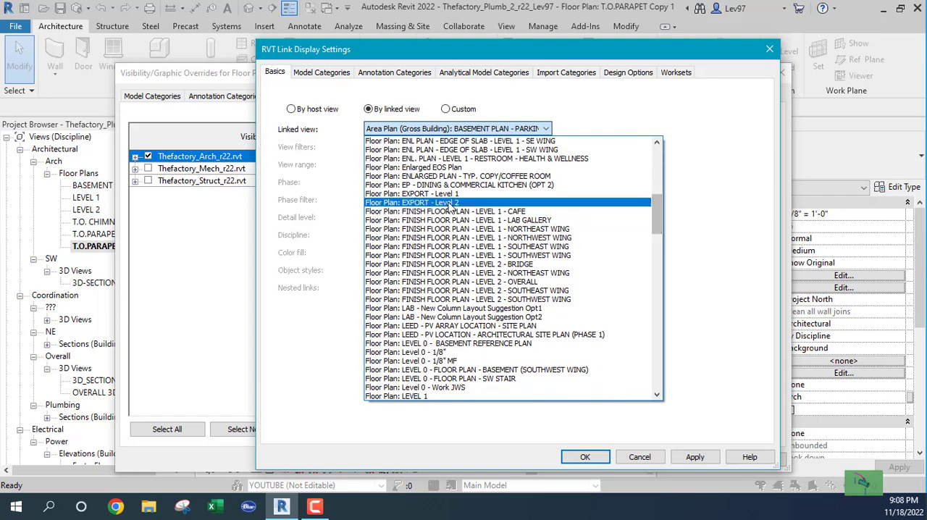
pyautogui.scroll(-10, 438, 286)
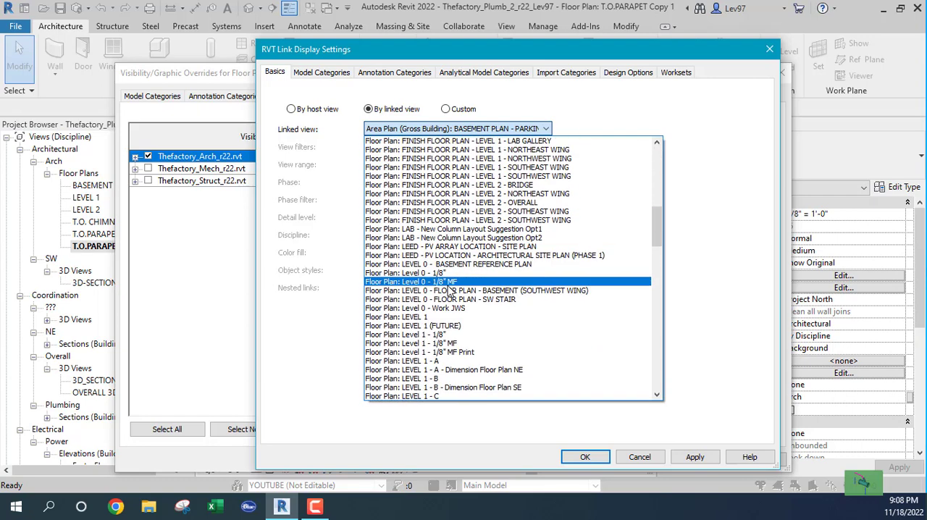
pyautogui.scroll(-2, 449, 286)
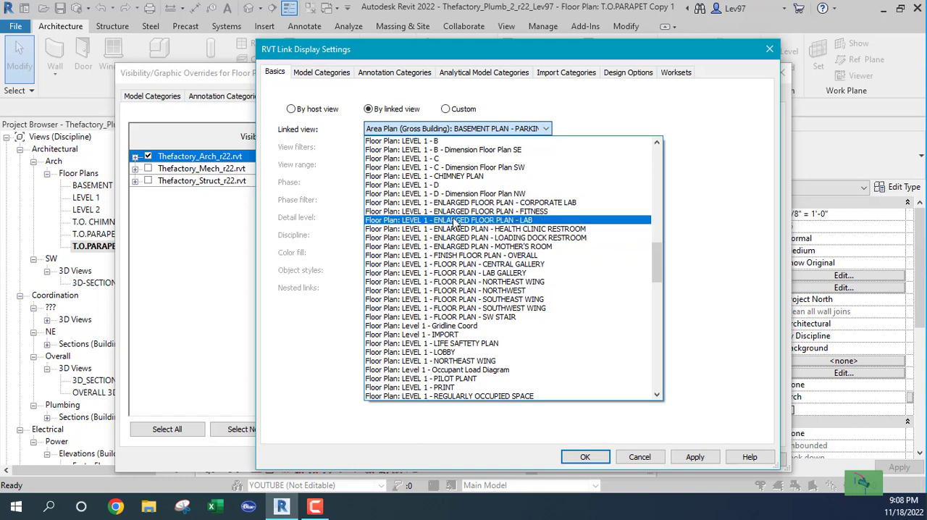
pyautogui.scroll(-4, 448, 231)
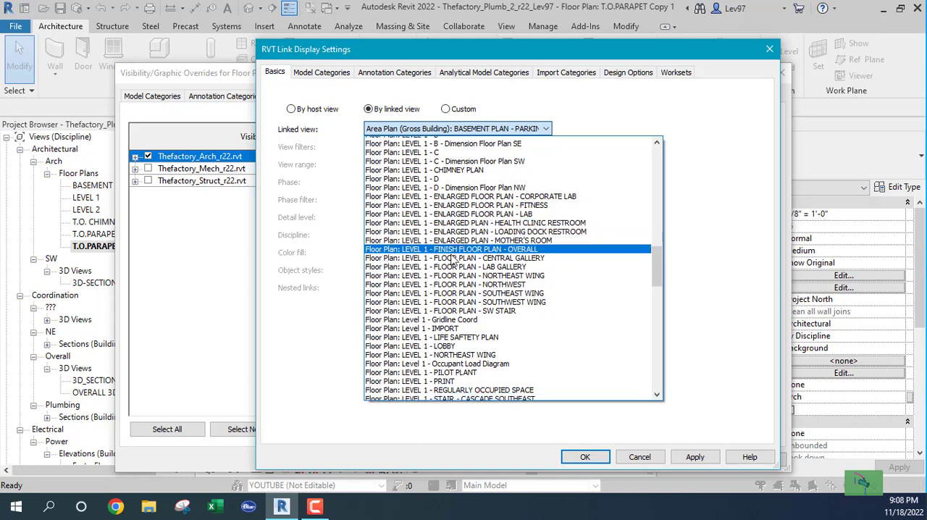
pyautogui.scroll(-5, 449, 240)
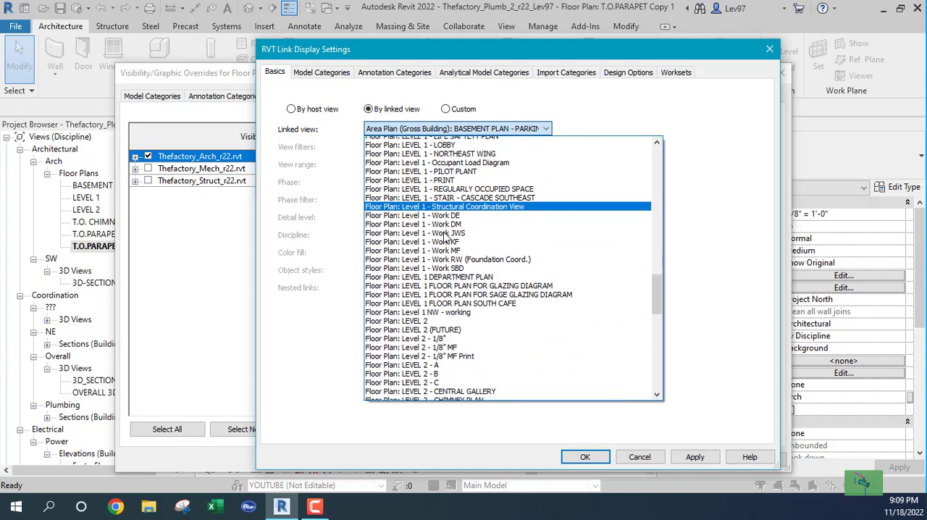
pyautogui.scroll(-7, 420, 190)
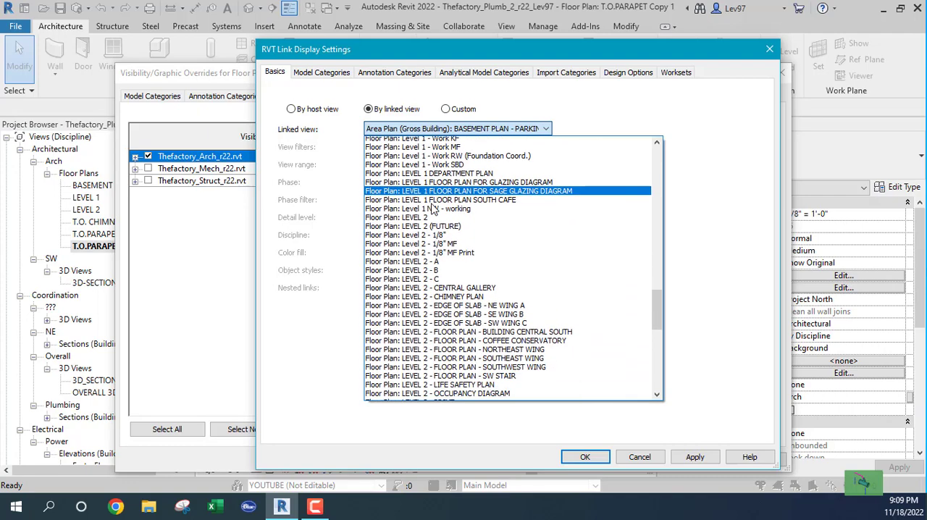
pyautogui.scroll(-9, 420, 207)
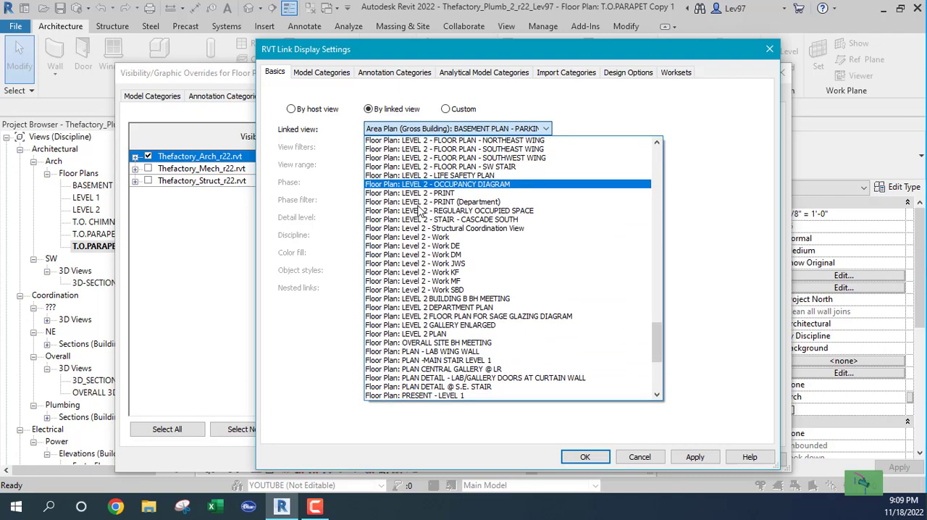
pyautogui.scroll(-3, 417, 217)
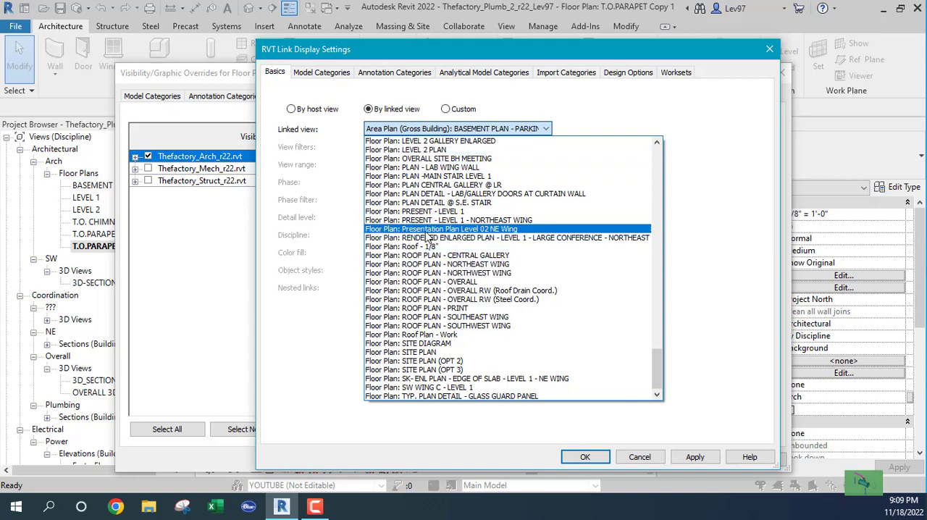
pyautogui.click(423, 326)
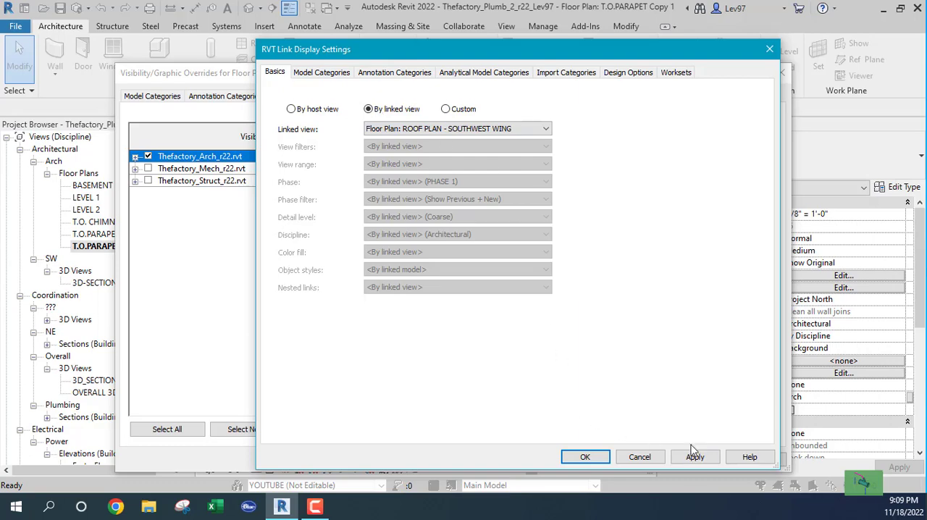
pyautogui.click(652, 458)
pyautogui.click(655, 459)
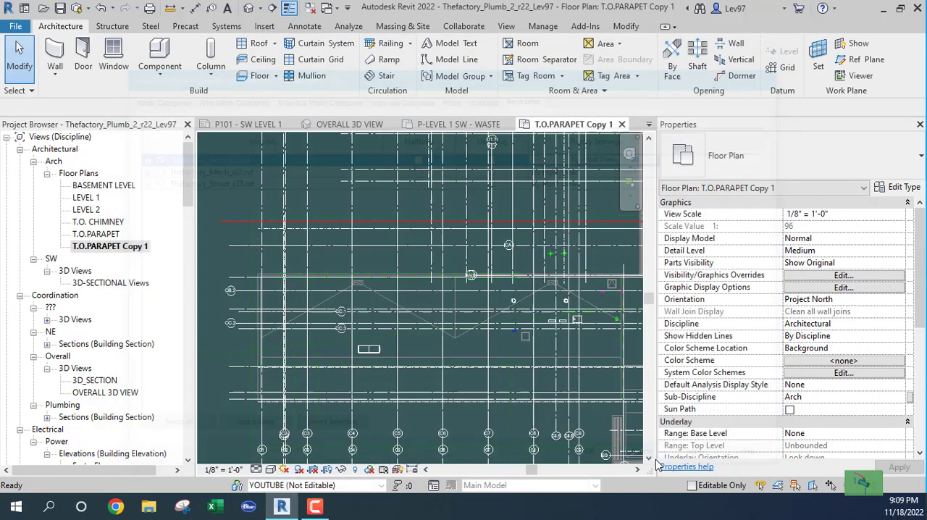
# Examine how the linked models, grids and roof areas of the building wings display in the T.O.PARAPET Copy 1 plan
pyautogui.scroll(-8, 428, 327)
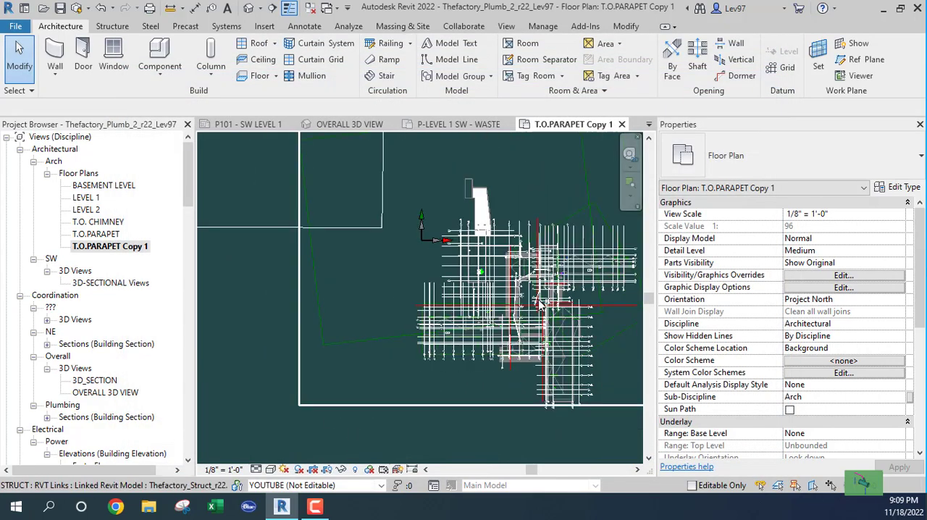
pyautogui.scroll(8, 428, 323)
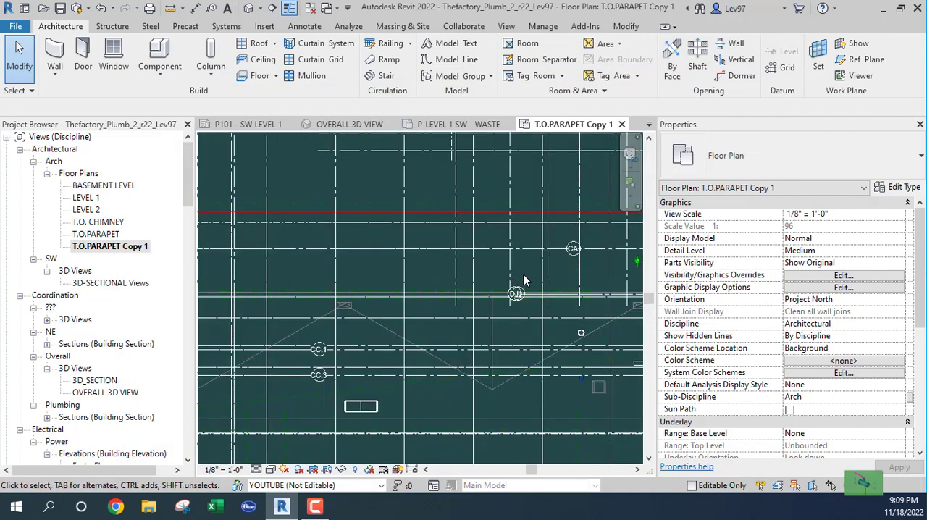
pyautogui.moveTo(510, 276); pyautogui.dragTo(299, 279, button='middle')
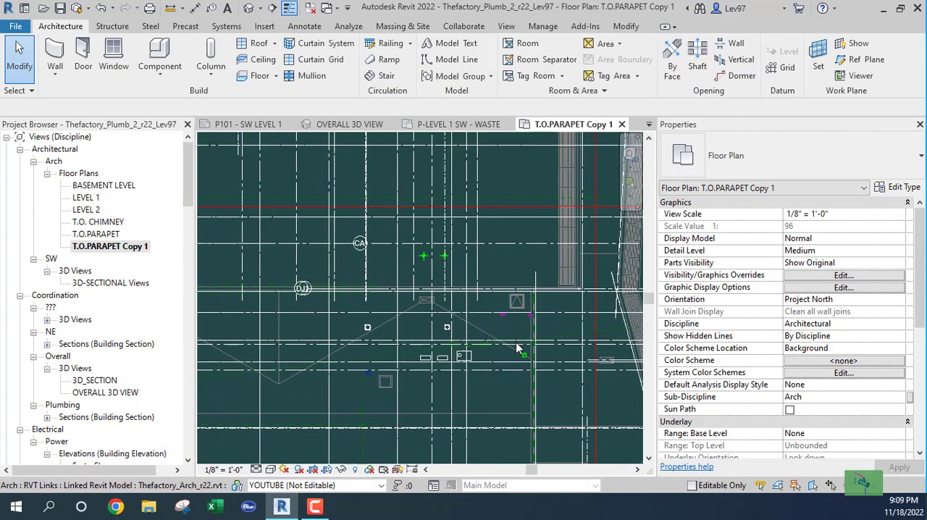
pyautogui.scroll(-5, 517, 348)
pyautogui.scroll(3, 497, 310)
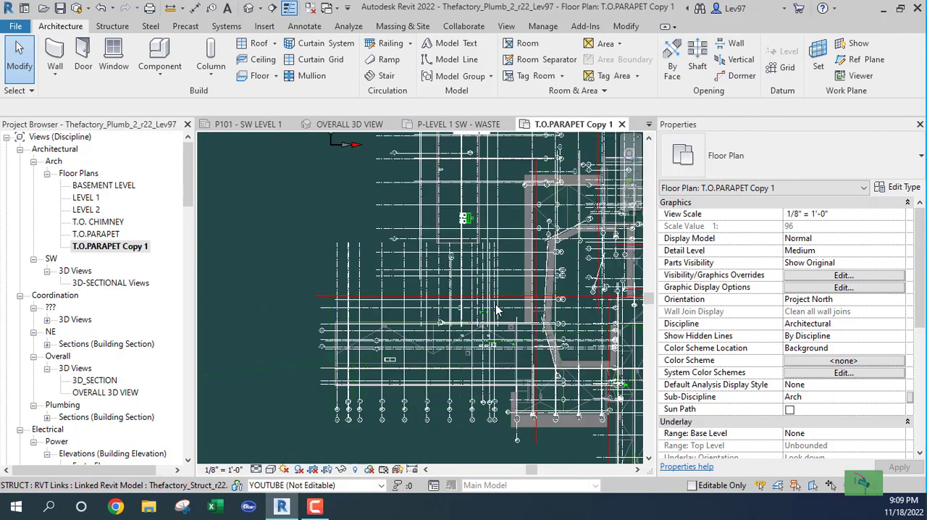
pyautogui.scroll(-2, 497, 310)
pyautogui.moveTo(484, 337); pyautogui.dragTo(402, 324, button='middle')
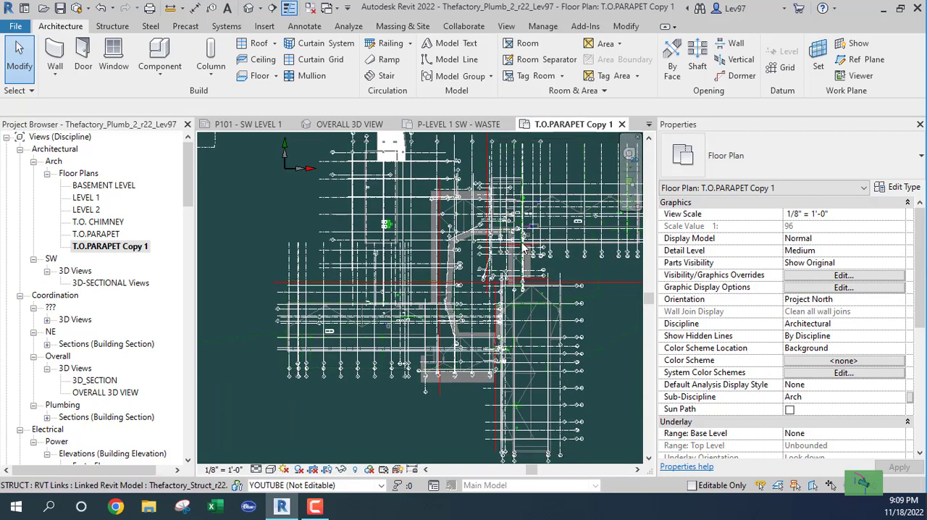
pyautogui.moveTo(524, 247); pyautogui.dragTo(516, 255, button='middle')
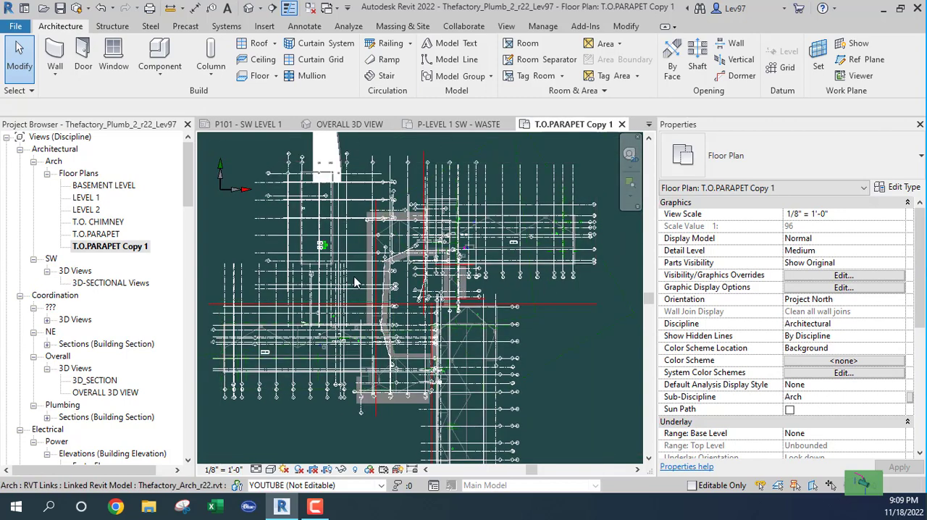
pyautogui.moveTo(355, 283); pyautogui.dragTo(538, 249, button='middle')
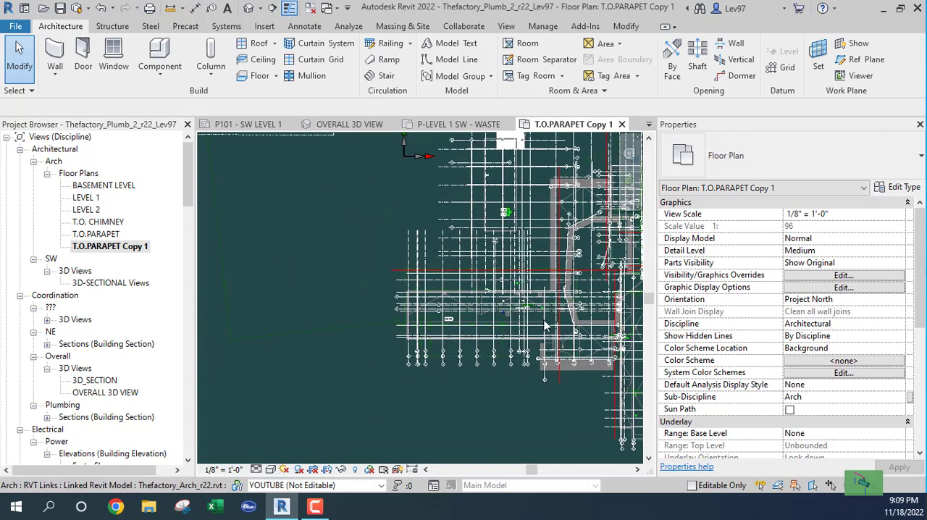
pyautogui.moveTo(522, 310); pyautogui.dragTo(391, 313, button='middle')
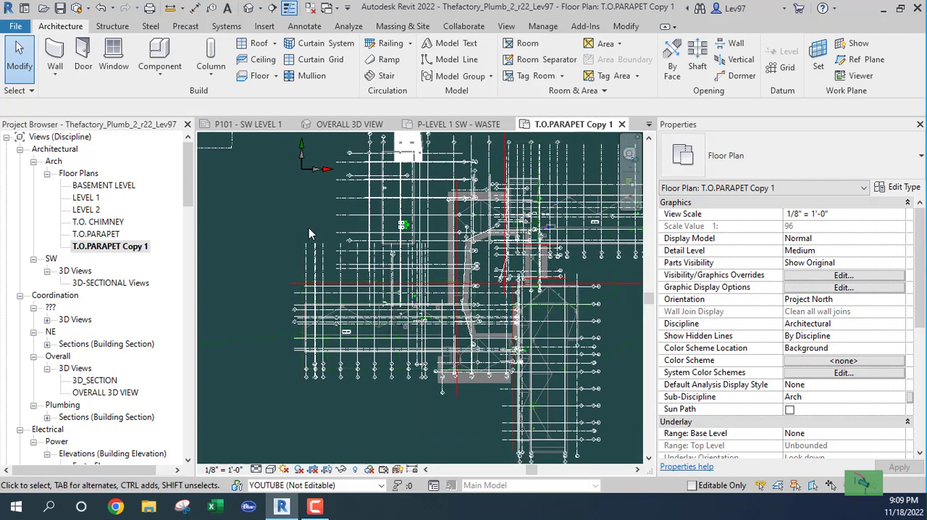
# Turn off the visibility of the Thefactory_Mech_r22.rvt and Thefactory_Struct_r22.rvt links in the T.O.PARAPET Copy 1 view
pyautogui.press('v')
pyautogui.press('v')
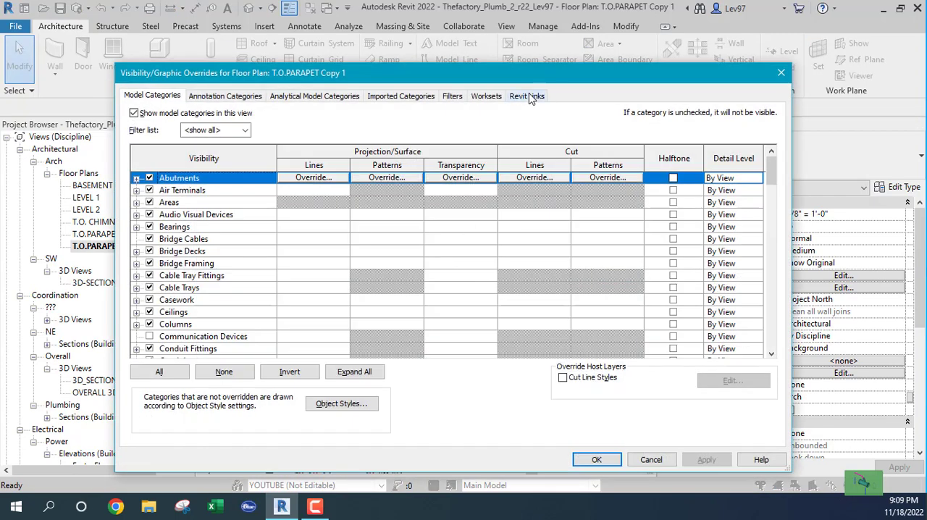
pyautogui.click(527, 96)
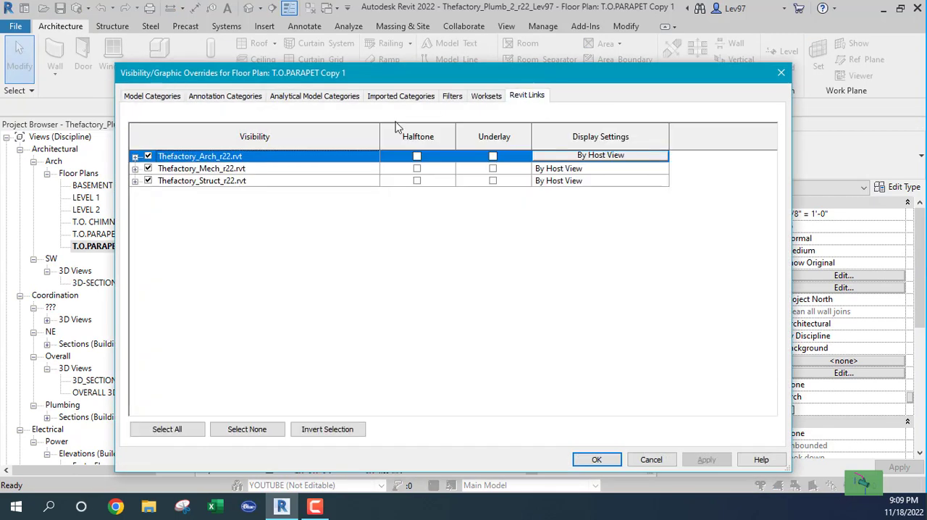
pyautogui.click(147, 168)
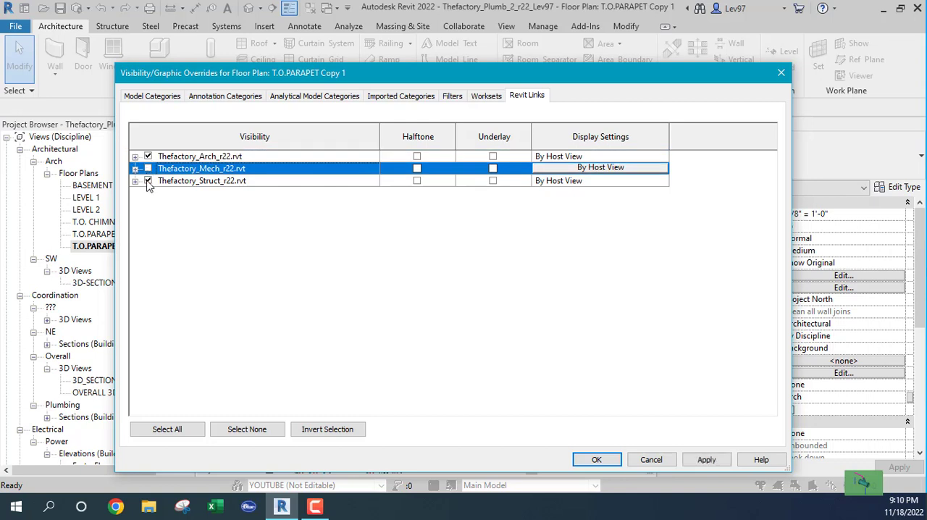
pyautogui.click(147, 180)
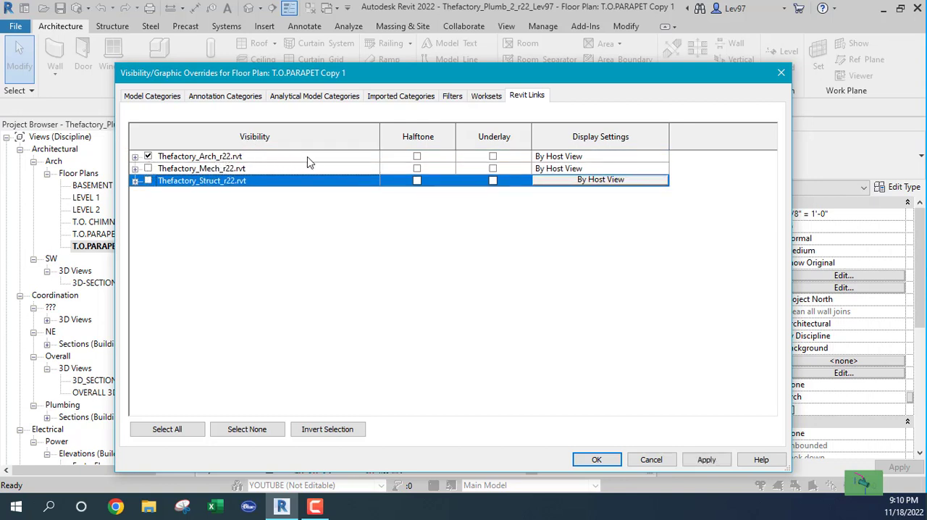
# Display the Thefactory_Arch_r22.rvt link by linked view using Floor Plan: ROOF PLAN - SOUTHWEST WING, and apply the view's visibility overrides
pyautogui.click(583, 157)
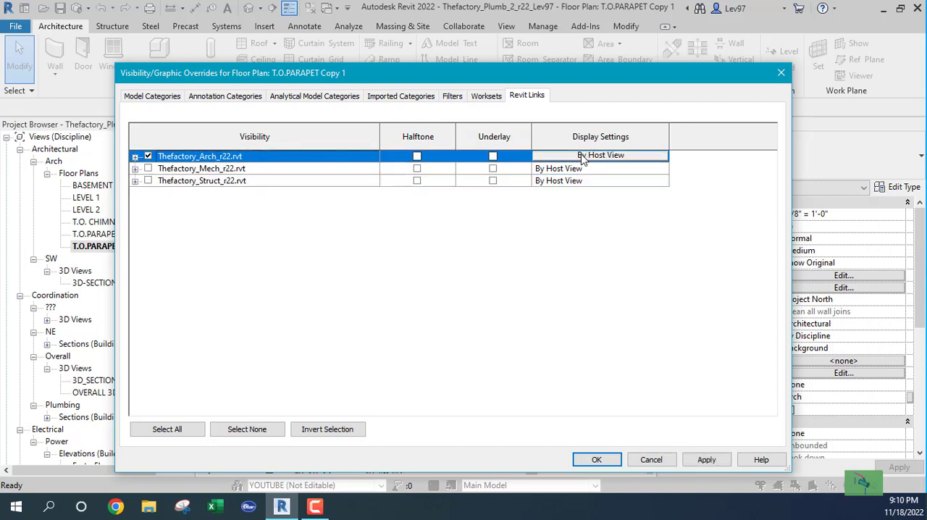
pyautogui.click(611, 156)
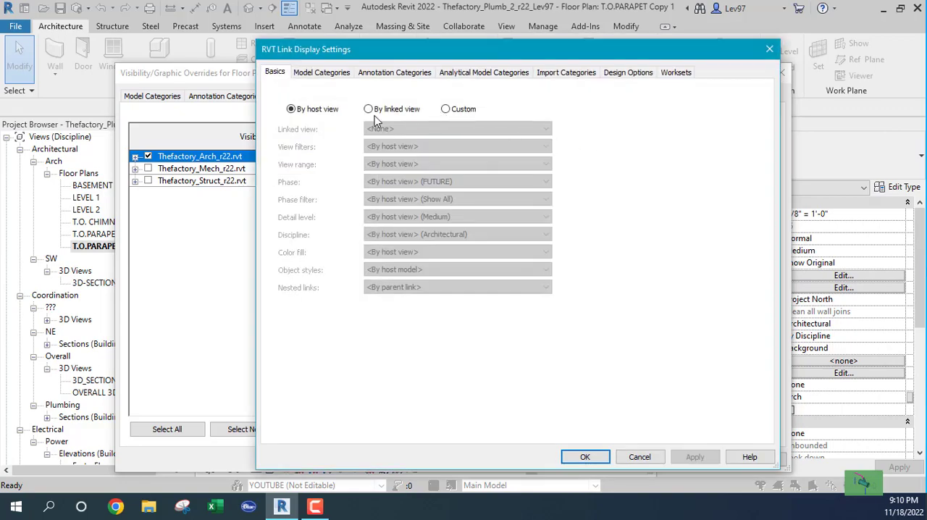
pyautogui.click(369, 110)
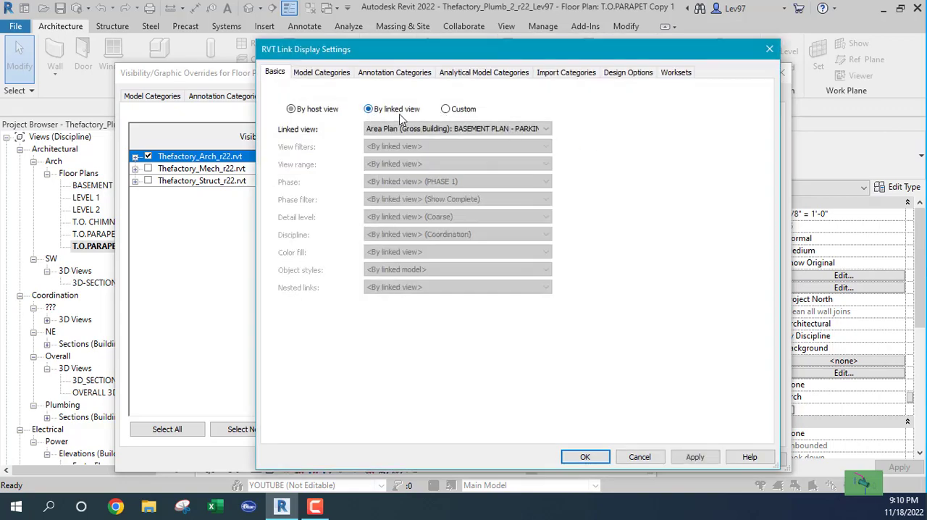
pyautogui.click(545, 129)
pyautogui.moveTo(657, 168); pyautogui.dragTo(652, 362)
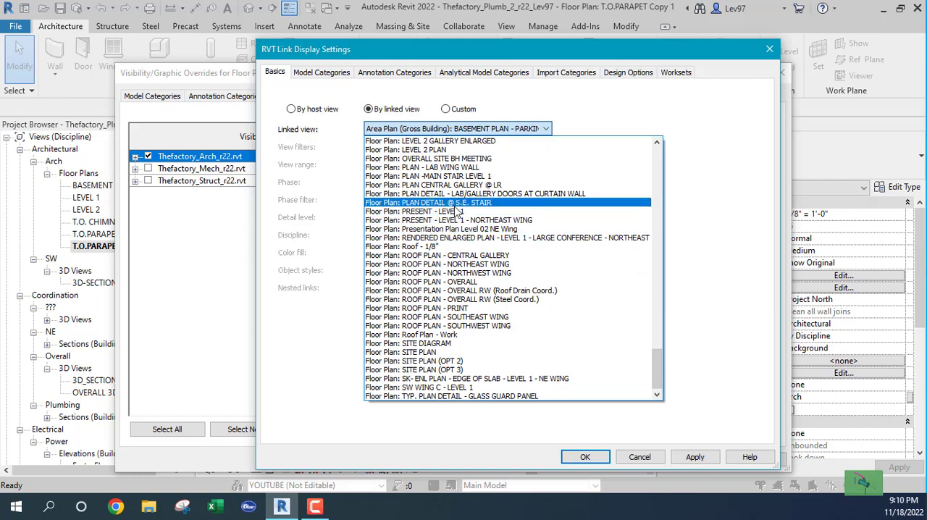
pyautogui.click(431, 326)
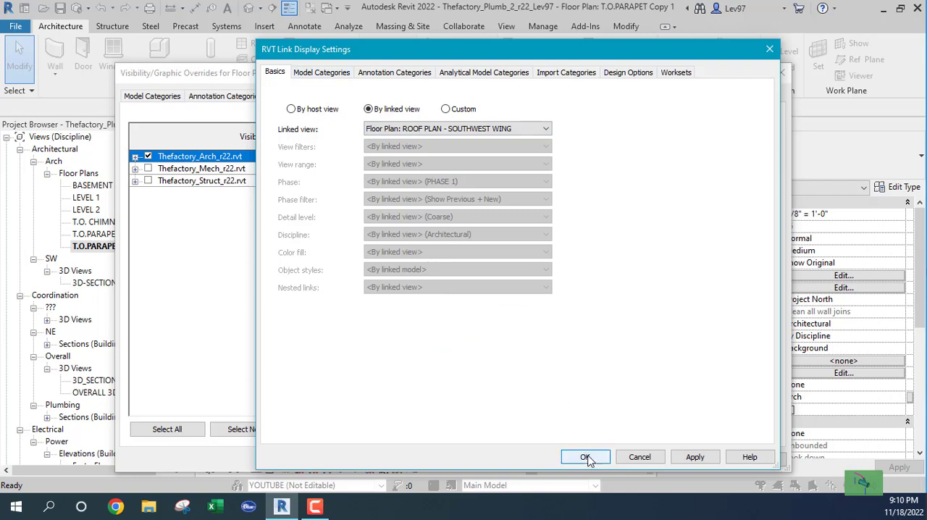
pyautogui.click(585, 457)
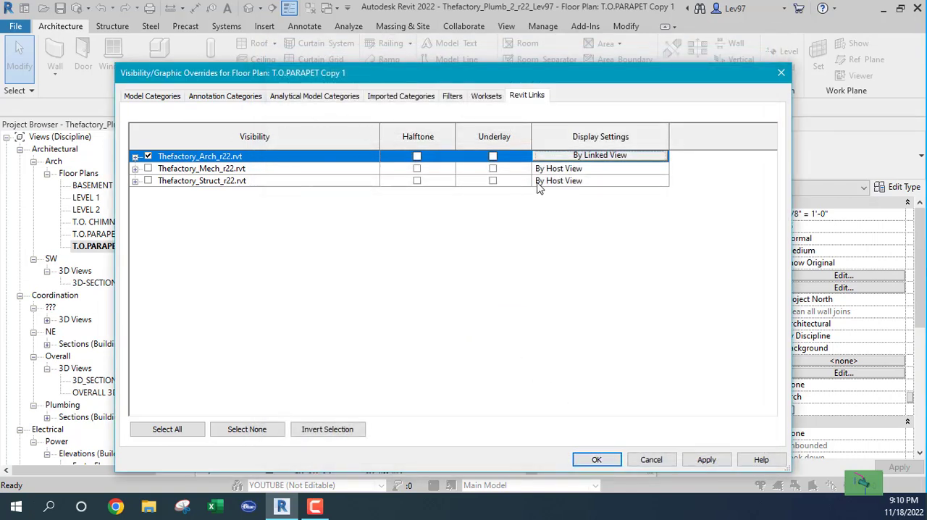
pyautogui.click(597, 460)
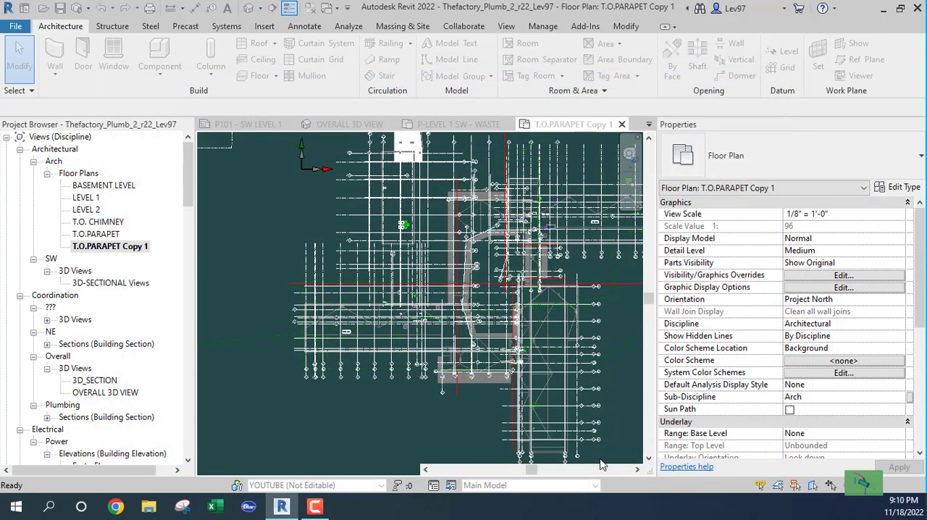
pyautogui.scroll(5, 333, 295)
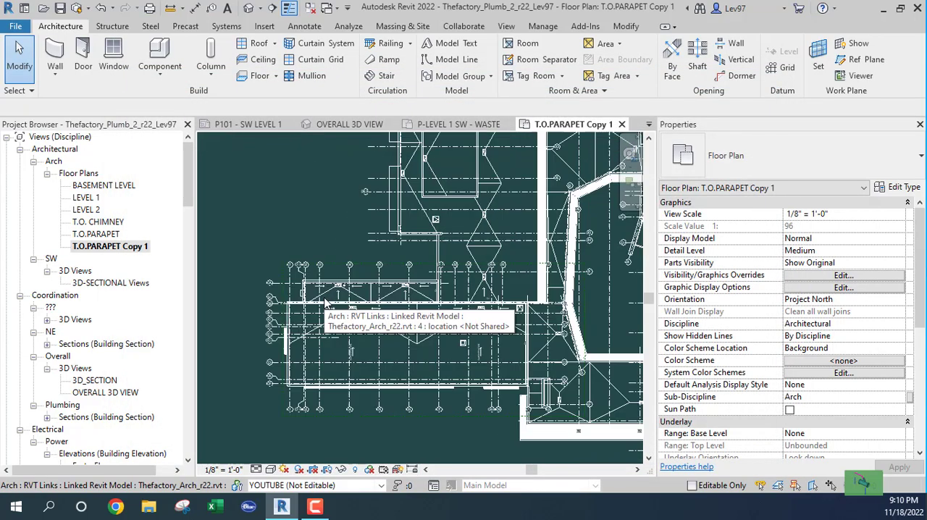
pyautogui.scroll(-5, 499, 282)
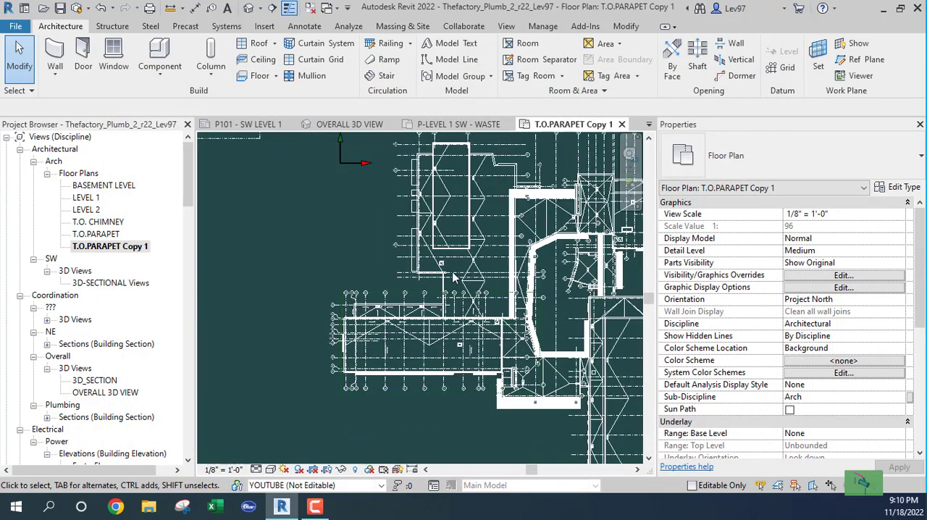
# Examine the roof drain symbols and slope arrows near grids C4 and C6 on the southwest wing roof
pyautogui.scroll(-1, 497, 283)
pyautogui.scroll(5, 549, 337)
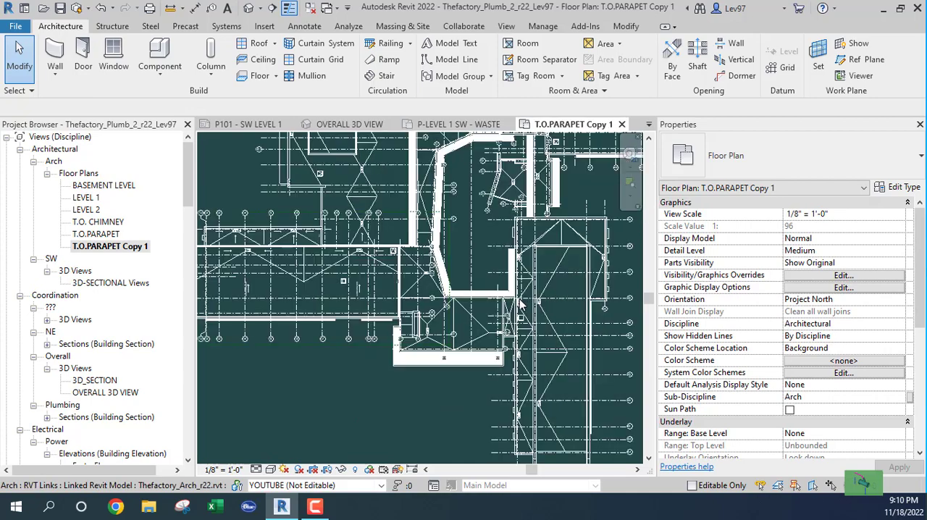
pyautogui.moveTo(346, 229); pyautogui.dragTo(380, 276, button='middle')
pyautogui.scroll(5, 380, 277)
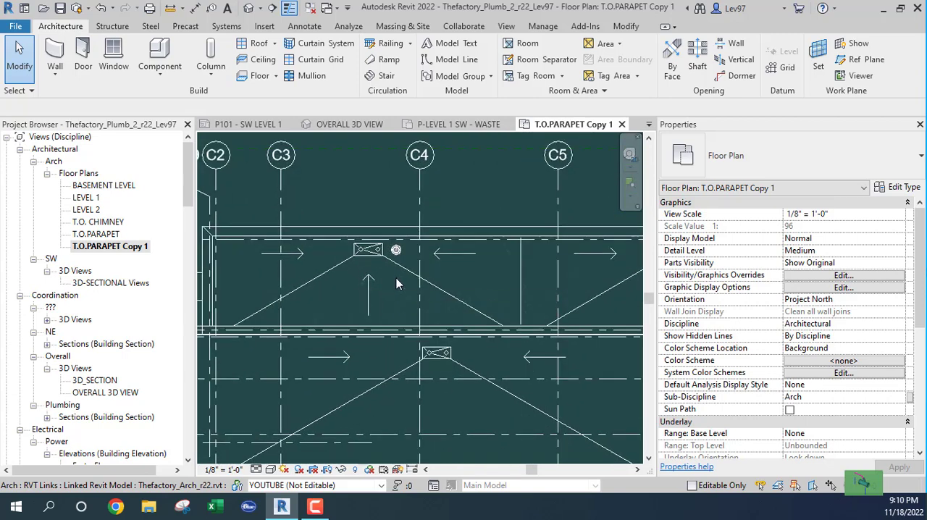
pyautogui.scroll(2, 396, 261)
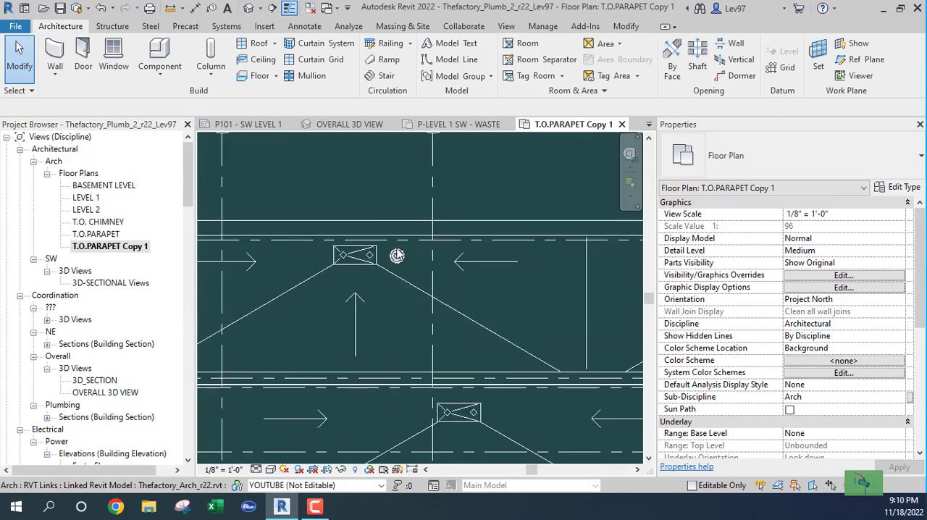
pyautogui.scroll(2, 396, 255)
pyautogui.scroll(-2, 397, 292)
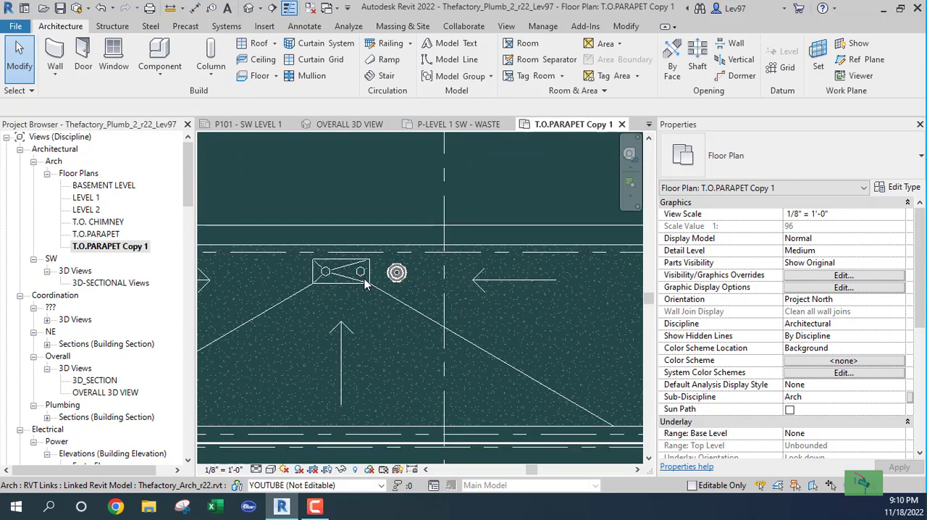
pyautogui.scroll(-4, 441, 311)
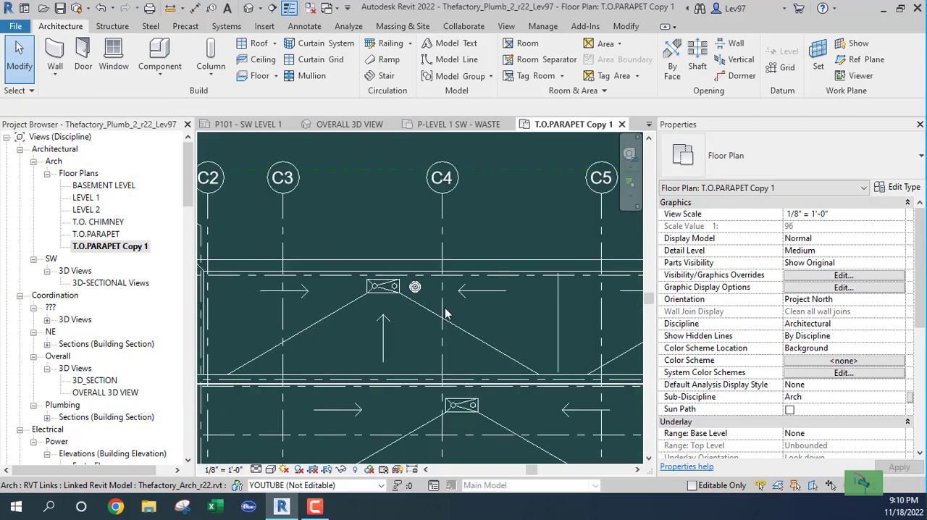
pyautogui.moveTo(482, 320); pyautogui.dragTo(307, 310, button='middle')
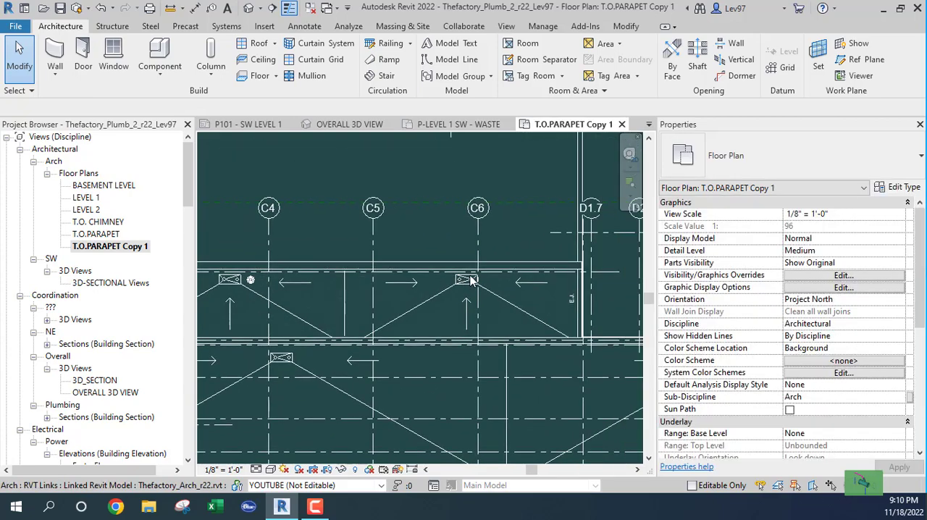
pyautogui.scroll(3, 479, 292)
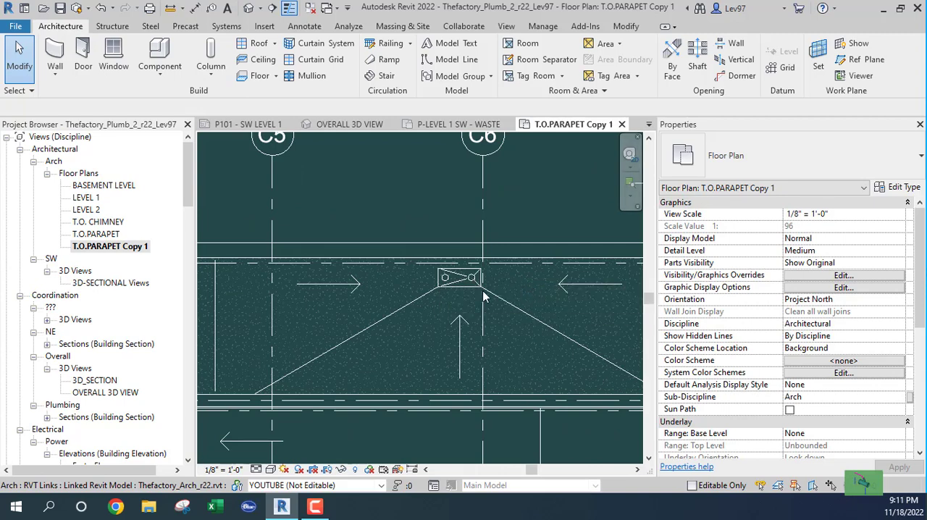
pyautogui.scroll(-2, 401, 310)
pyautogui.moveTo(312, 317); pyautogui.dragTo(472, 268, button='middle')
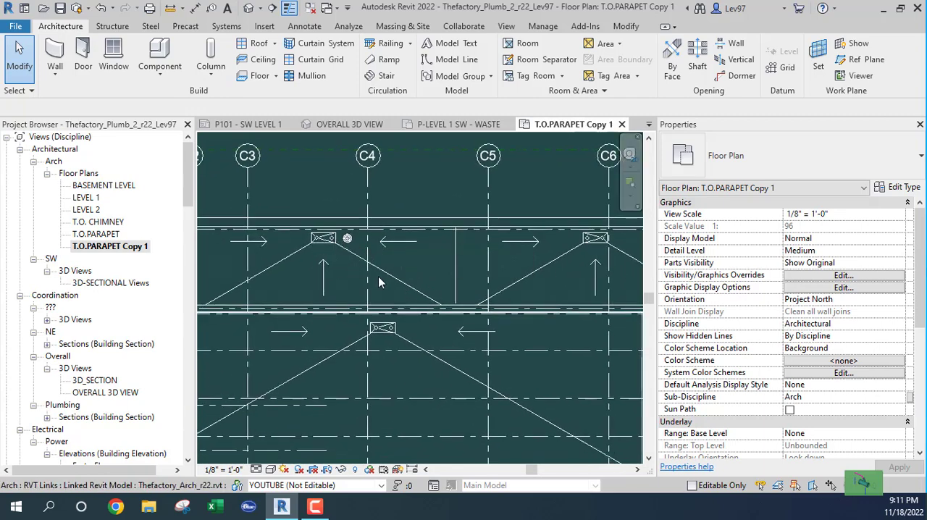
# Compare the drain locations and roof slope lines across the southwest wing from grid C1 to the wing's east end
pyautogui.moveTo(292, 273); pyautogui.dragTo(325, 279, button='middle')
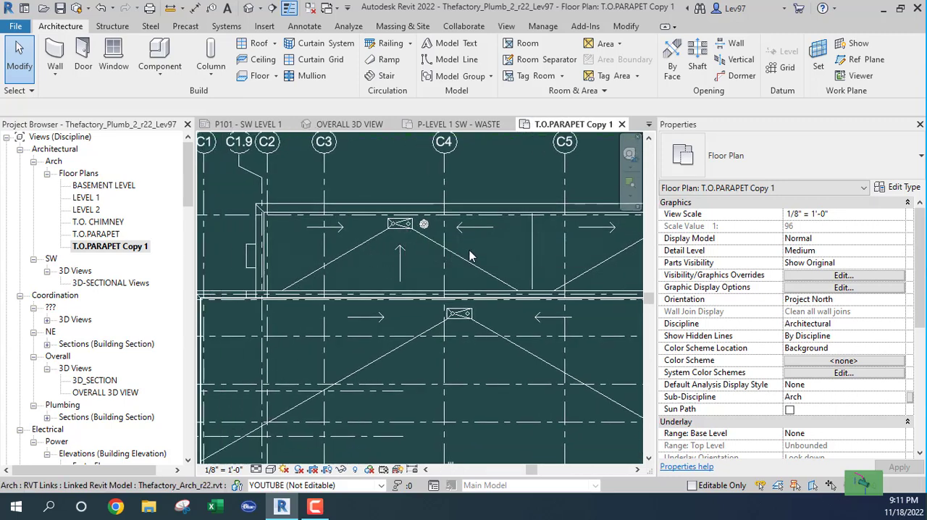
pyautogui.moveTo(478, 255); pyautogui.dragTo(270, 270, button='middle')
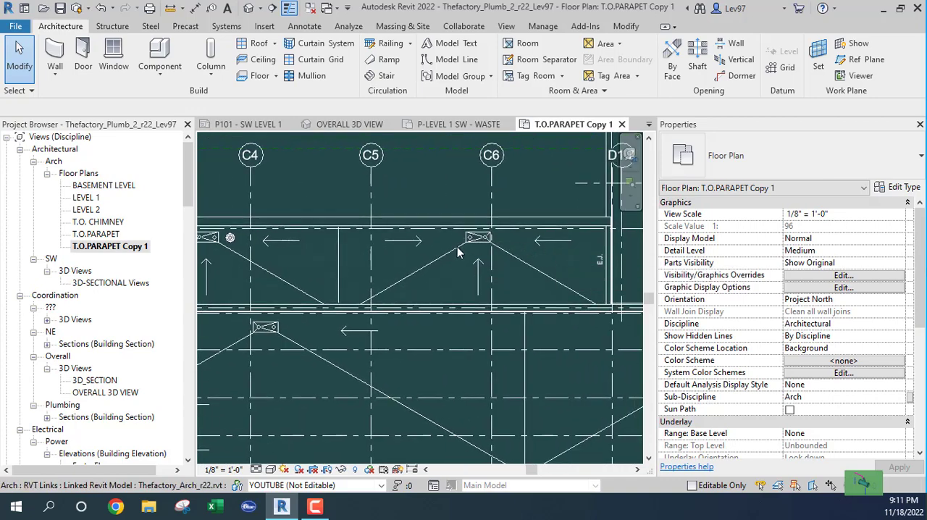
pyautogui.scroll(-2, 456, 249)
pyautogui.moveTo(459, 250); pyautogui.dragTo(505, 210, button='middle')
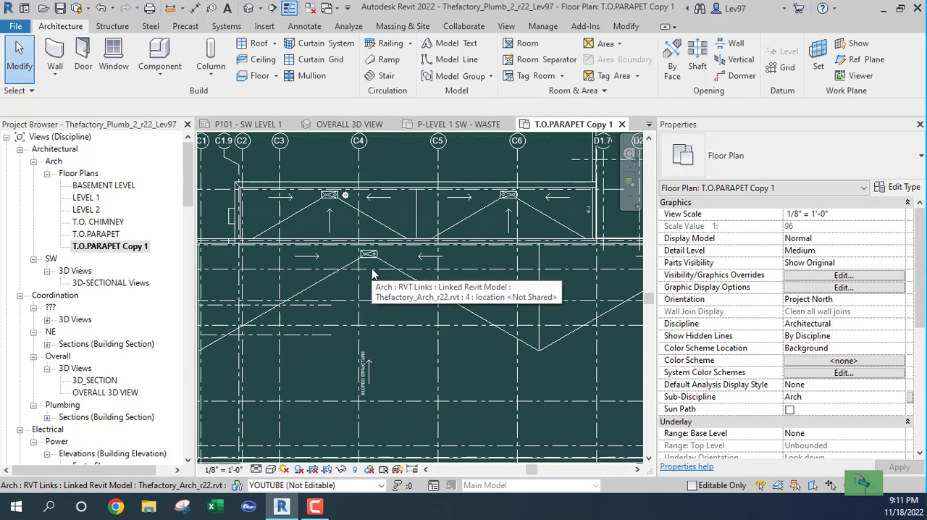
pyautogui.scroll(-2, 434, 308)
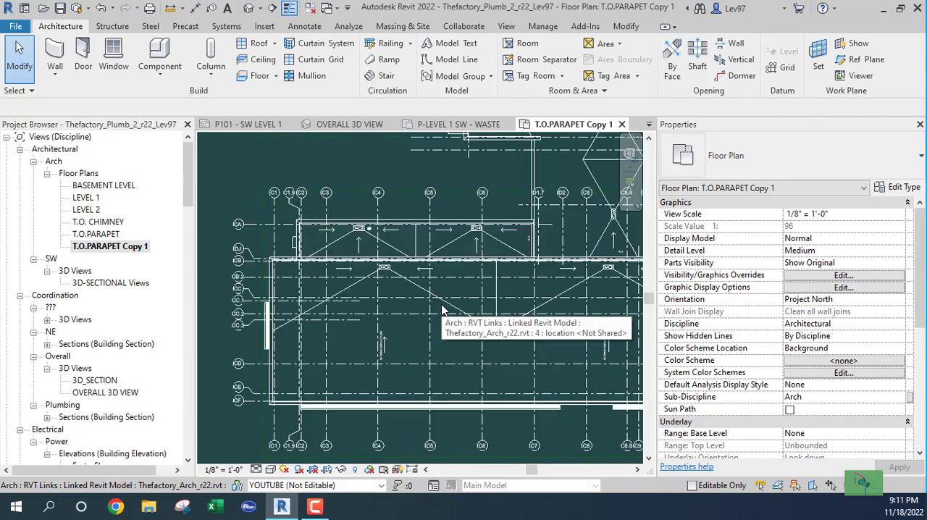
pyautogui.moveTo(435, 309); pyautogui.dragTo(339, 312, button='middle')
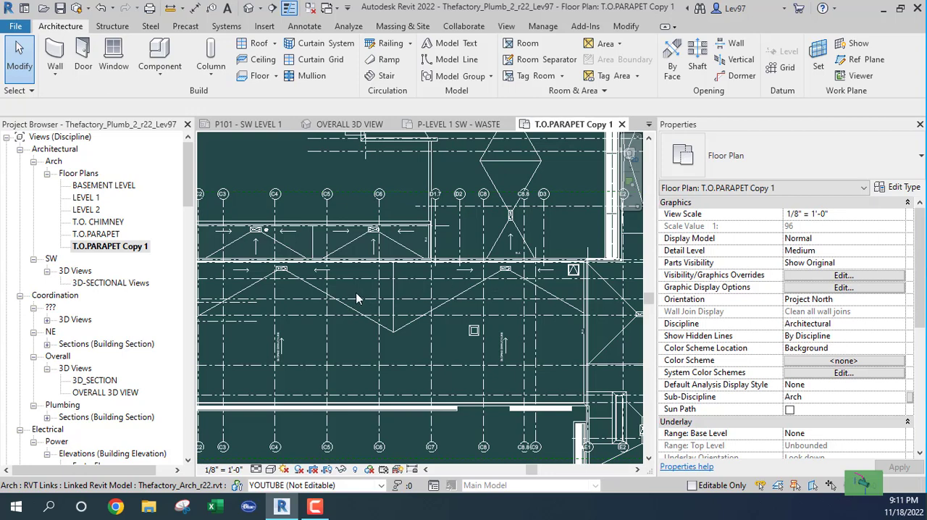
pyautogui.moveTo(265, 292); pyautogui.dragTo(386, 290, button='middle')
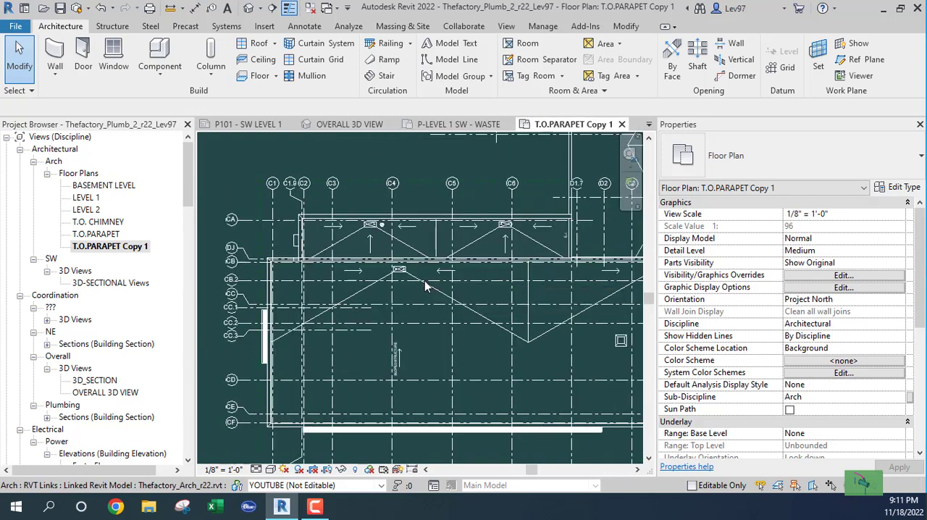
pyautogui.scroll(2, 420, 279)
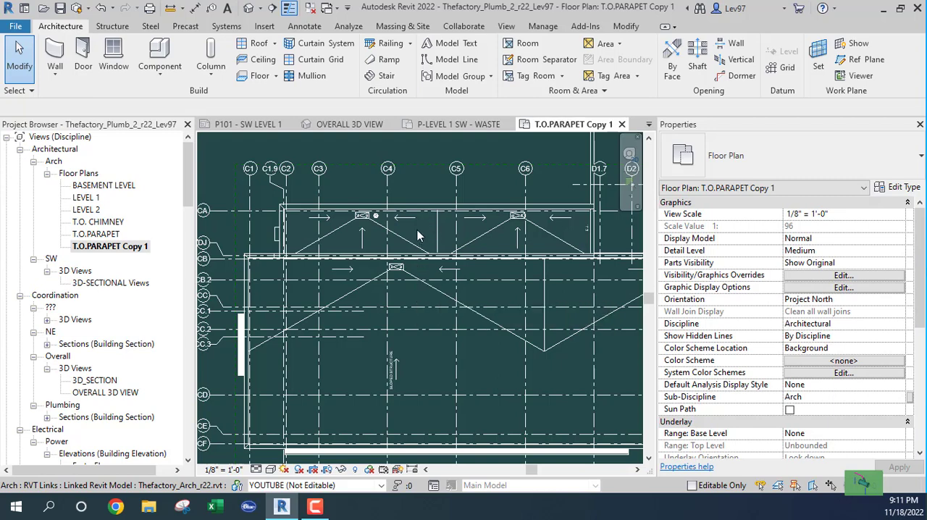
pyautogui.click(407, 293)
pyautogui.scroll(-2, 407, 294)
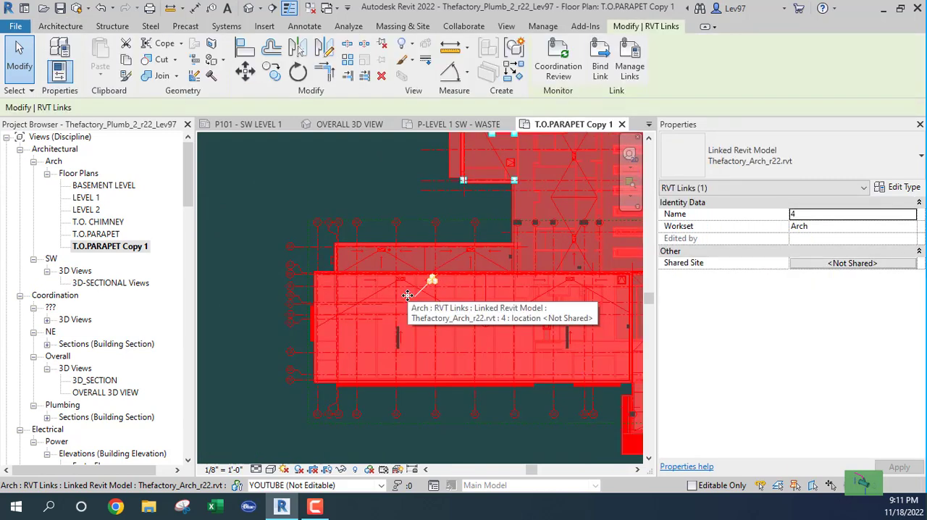
pyautogui.press('Escape')
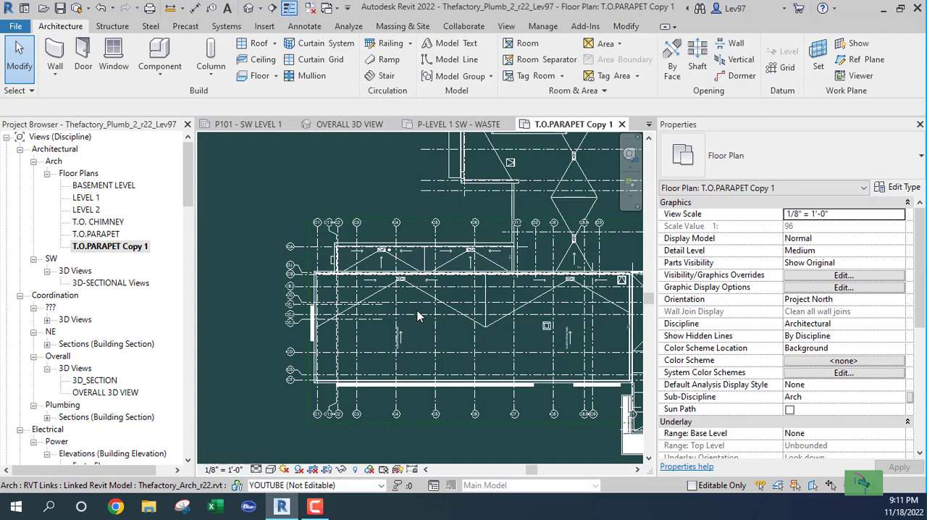
# Show the crop region of the T.O.PARAPET Copy 1 view around the whole site
pyautogui.scroll(-2, 417, 312)
pyautogui.moveTo(424, 315); pyautogui.dragTo(378, 248, button='middle')
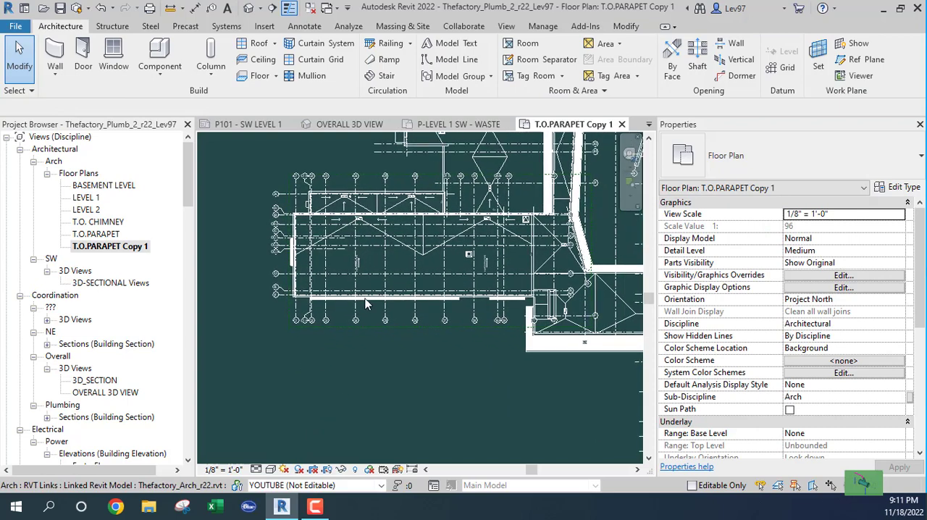
pyautogui.scroll(-1, 354, 309)
pyautogui.scroll(-1, 418, 305)
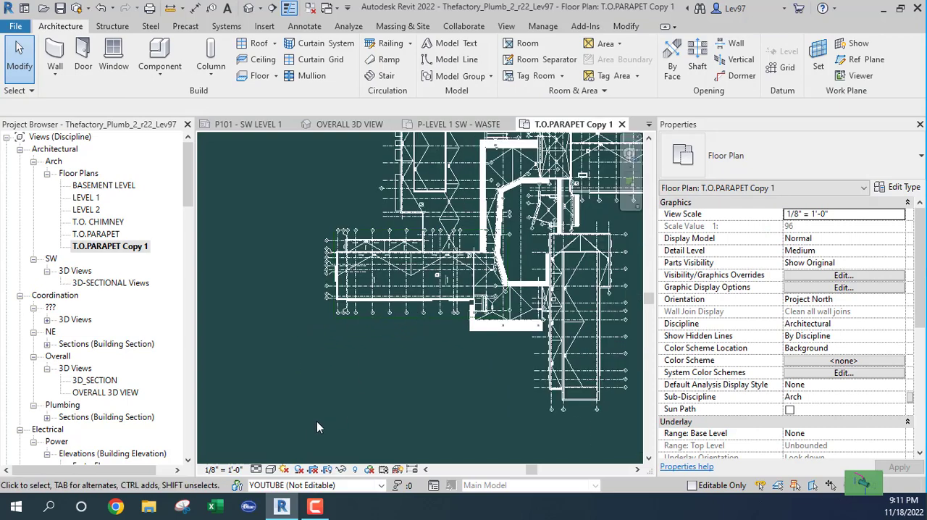
pyautogui.scroll(-2, 366, 400)
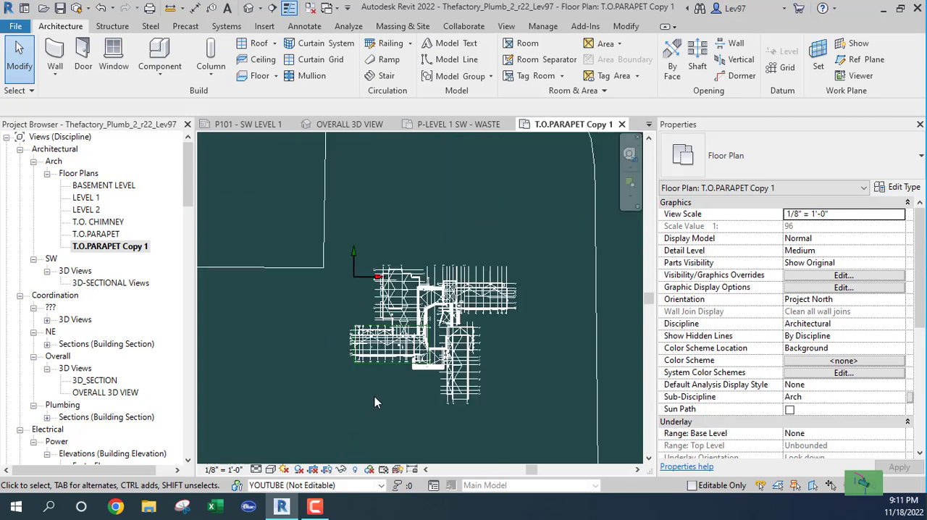
pyautogui.scroll(-2, 375, 397)
pyautogui.moveTo(368, 412); pyautogui.dragTo(379, 311, button='middle')
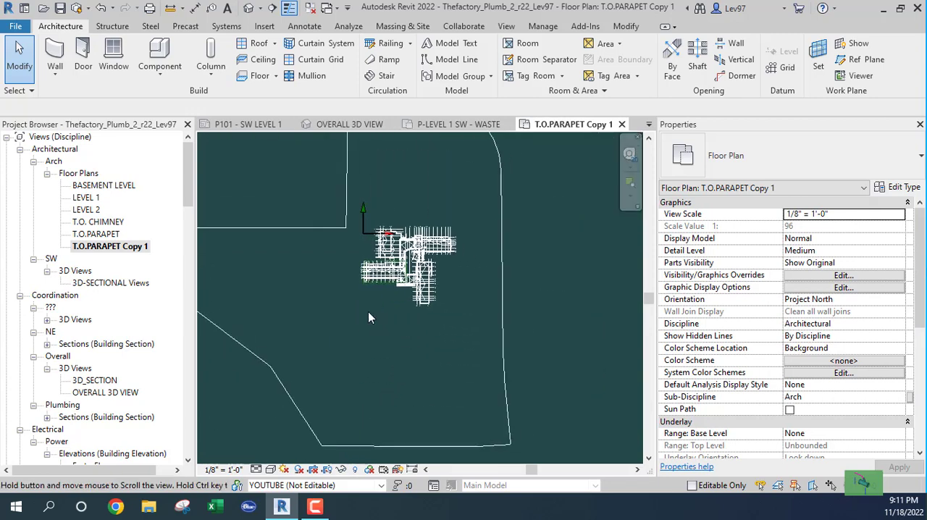
pyautogui.click(328, 470)
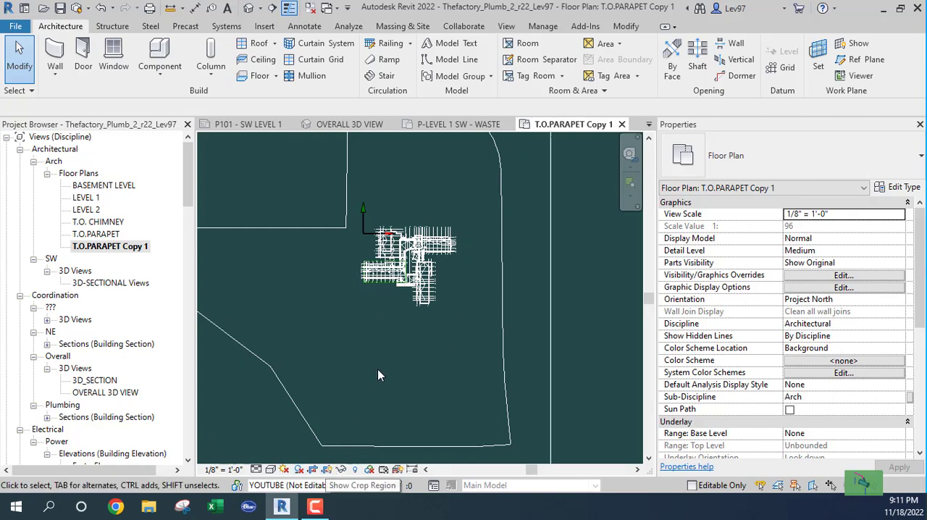
pyautogui.scroll(-3, 383, 353)
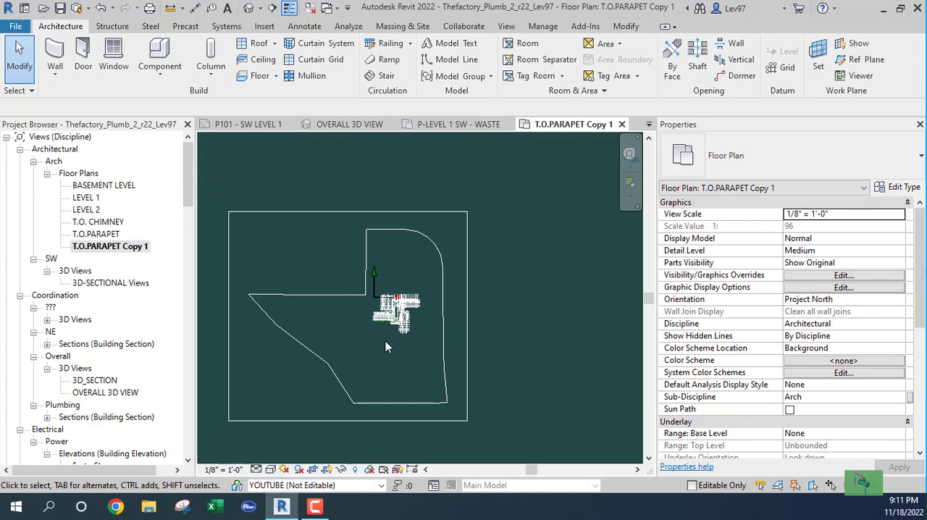
# Pull the crop region's top and bottom edges in close to the southwest wing
pyautogui.click(336, 212)
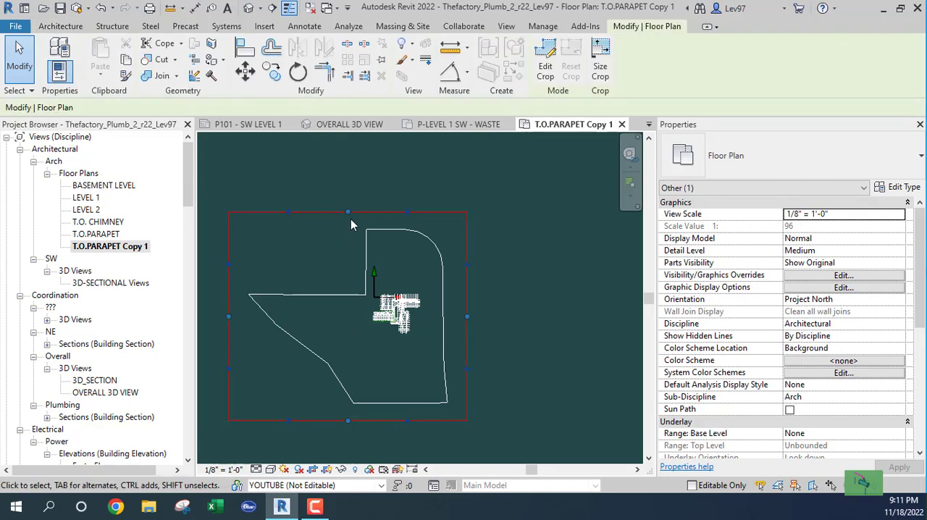
pyautogui.scroll(1, 326, 226)
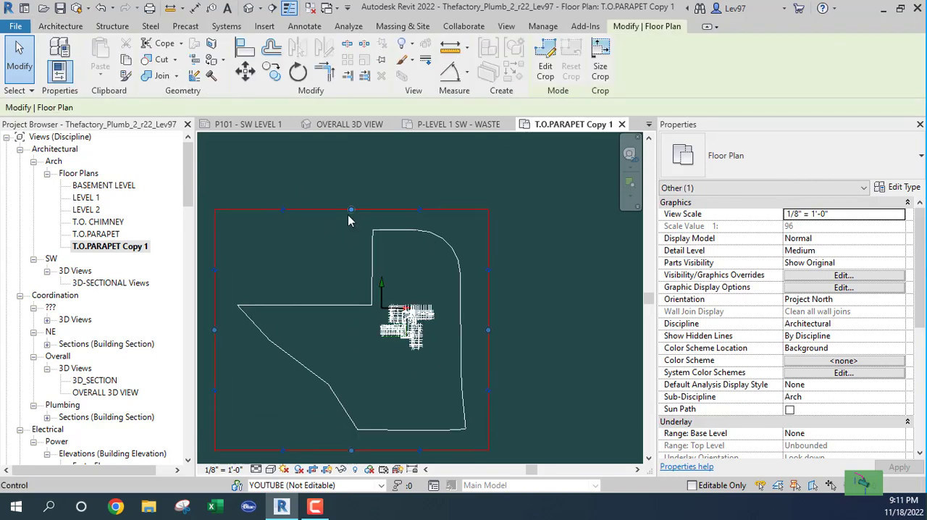
pyautogui.moveTo(352, 211); pyautogui.dragTo(351, 322)
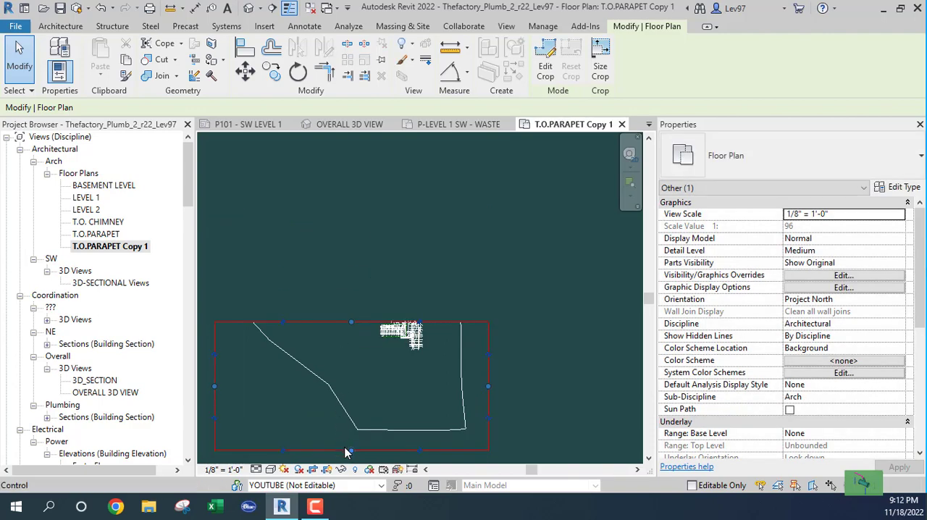
pyautogui.moveTo(350, 449); pyautogui.dragTo(354, 354)
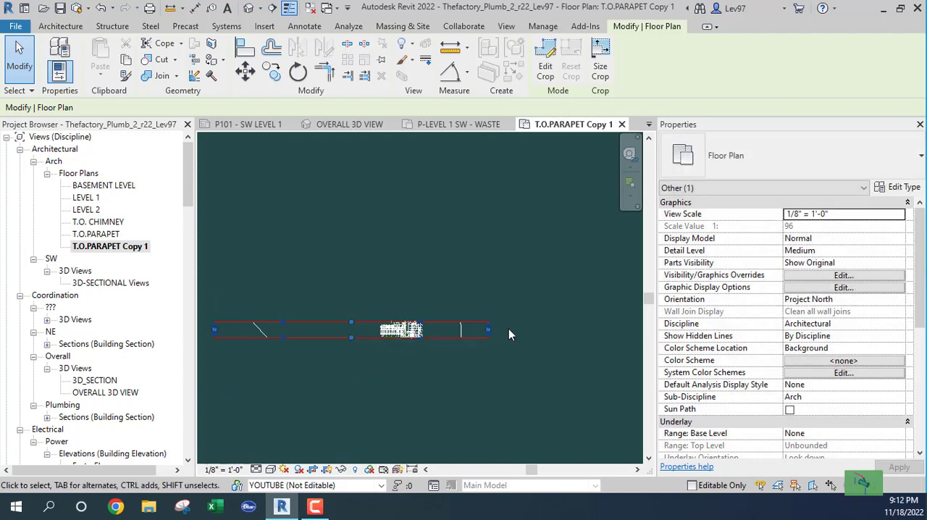
# Pull the crop region's right edge in to the building area just east of the southwest wing
pyautogui.click(491, 328)
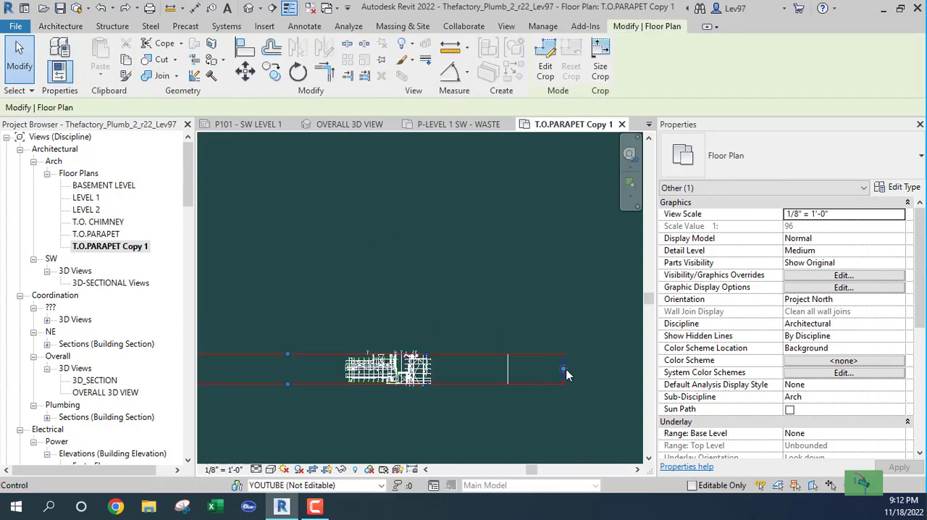
pyautogui.click(563, 371)
pyautogui.moveTo(456, 367); pyautogui.dragTo(303, 369)
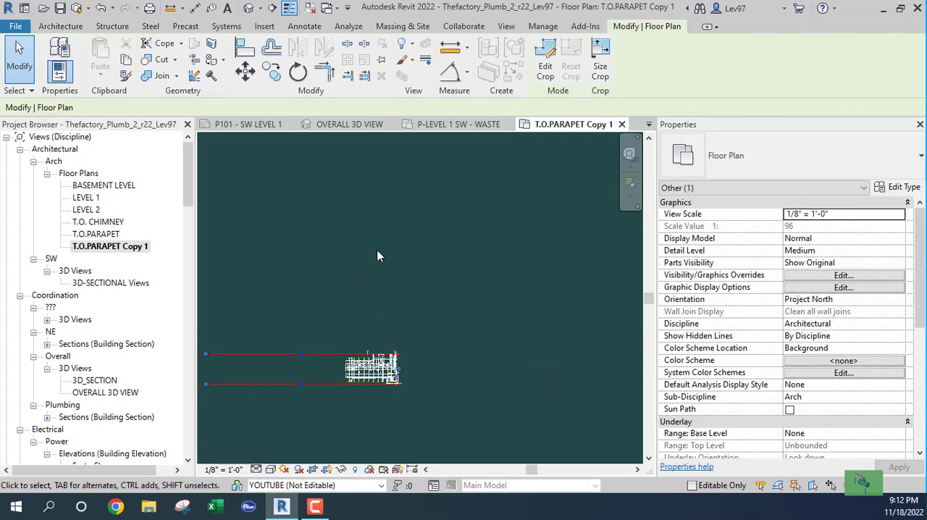
pyautogui.click(374, 251)
pyautogui.moveTo(386, 271); pyautogui.dragTo(557, 231, button='middle')
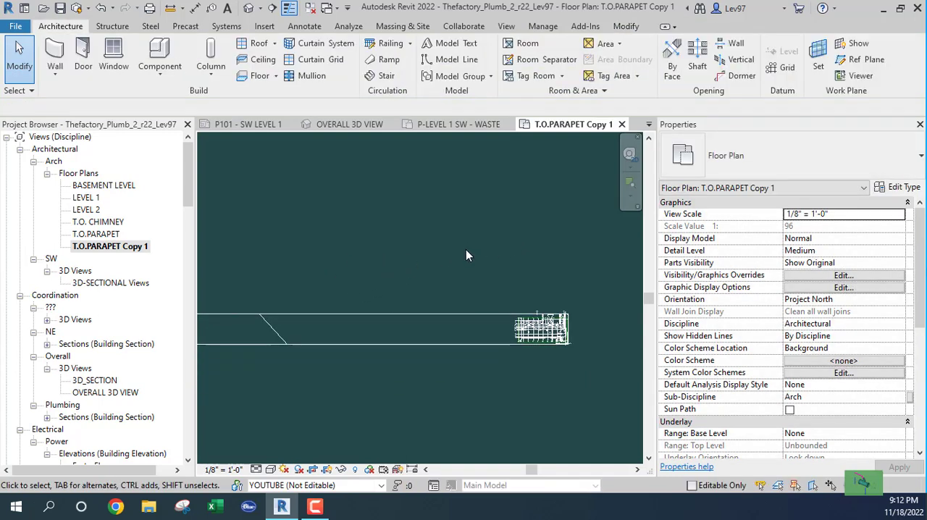
# Pull the crop region's left edge in to just outside the southwest wing's west grid bubbles
pyautogui.click(440, 317)
pyautogui.moveTo(426, 371); pyautogui.dragTo(559, 363, button='middle')
pyautogui.moveTo(317, 319); pyautogui.dragTo(584, 315)
pyautogui.moveTo(593, 382); pyautogui.dragTo(296, 366, button='middle')
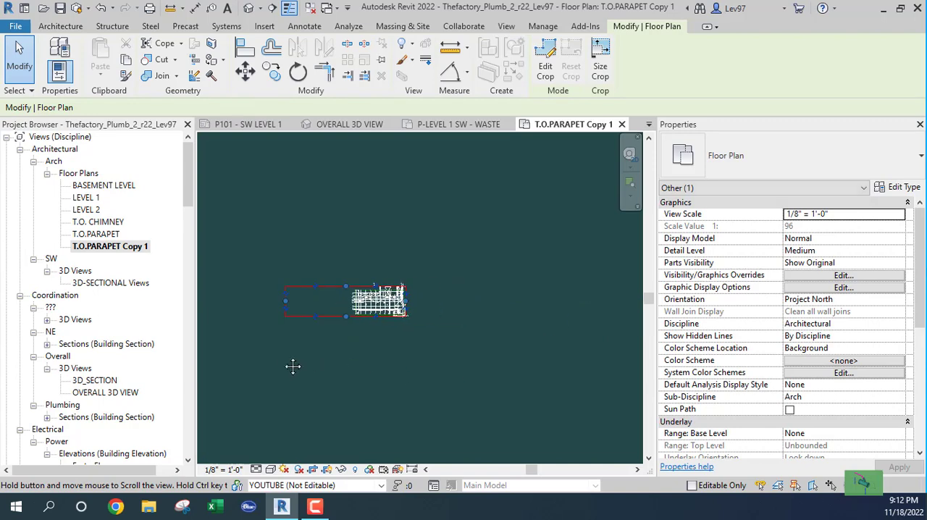
pyautogui.scroll(3, 297, 304)
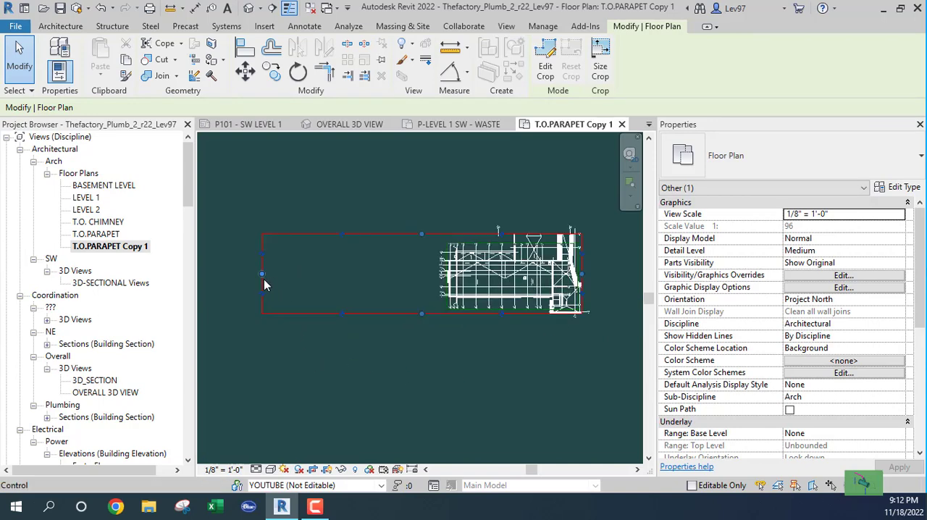
pyautogui.moveTo(265, 275); pyautogui.dragTo(435, 290)
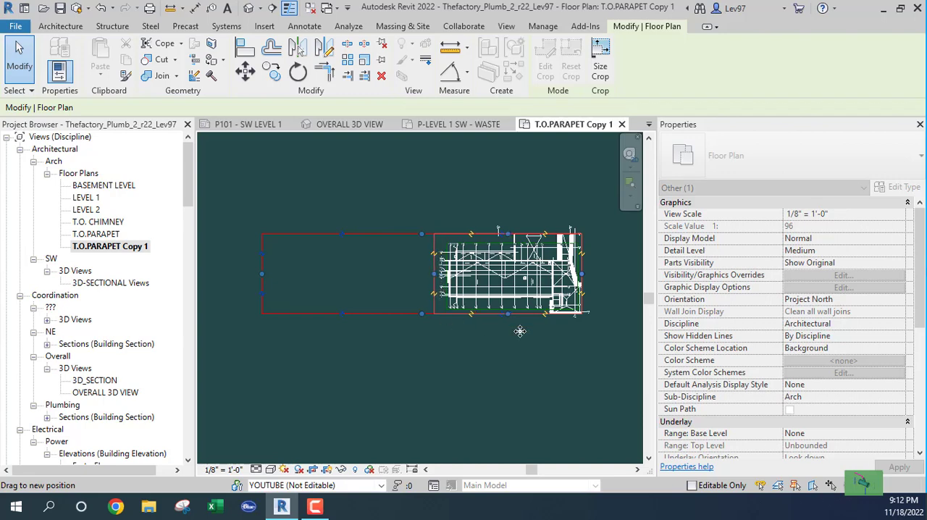
# Tighten the crop region's right edge to just outside the southwest wing's east end wall
pyautogui.scroll(5, 454, 301)
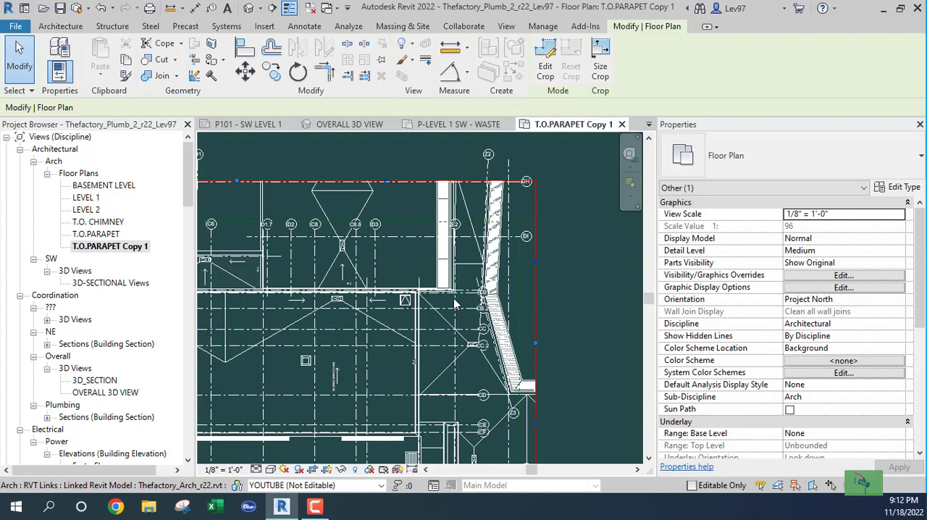
pyautogui.click(534, 342)
pyautogui.moveTo(524, 342); pyautogui.dragTo(428, 336)
pyautogui.moveTo(370, 363); pyautogui.dragTo(543, 338, button='middle')
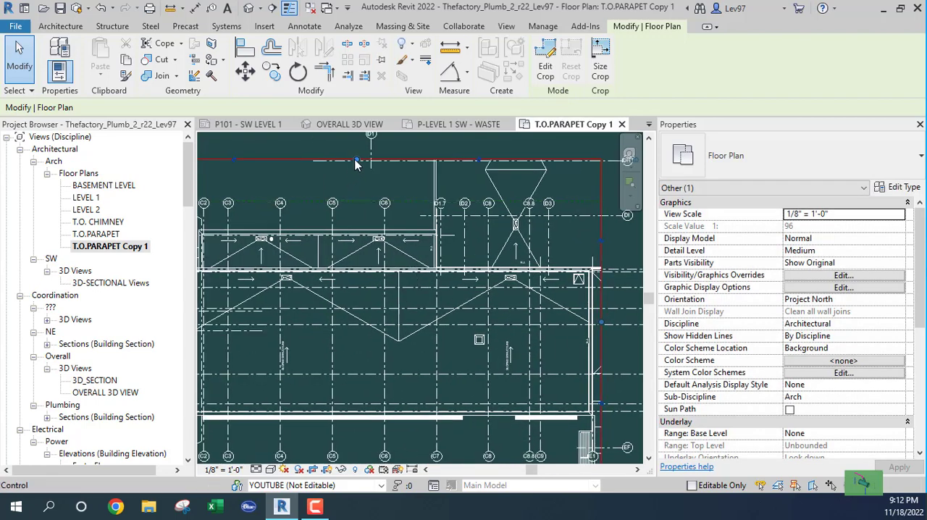
pyautogui.click(355, 213)
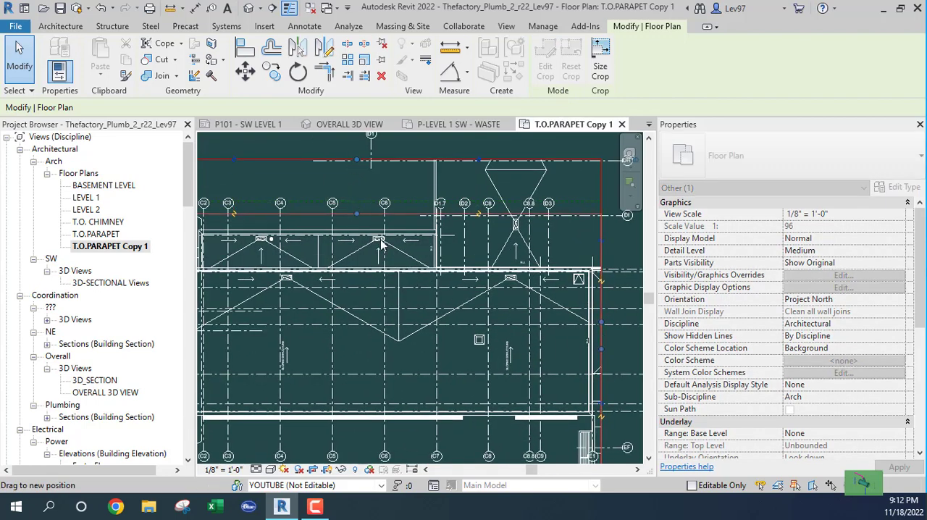
pyautogui.press('Escape')
pyautogui.scroll(-2, 417, 271)
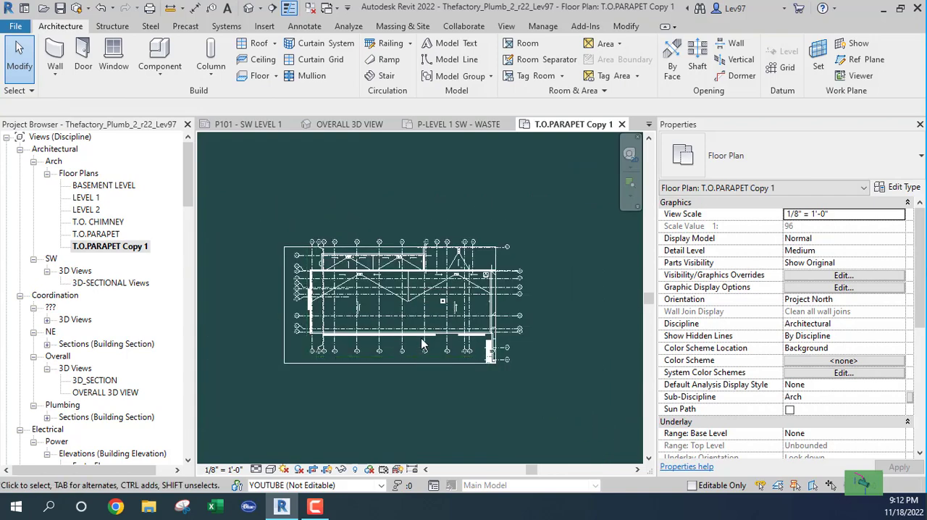
# Examine the cropped roof plan of the southwest wing, including its roof slopes and drain locations
pyautogui.scroll(3, 377, 271)
pyautogui.moveTo(375, 272); pyautogui.dragTo(478, 323, button='middle')
pyautogui.moveTo(419, 328); pyautogui.dragTo(416, 326, button='middle')
pyautogui.scroll(-3, 417, 325)
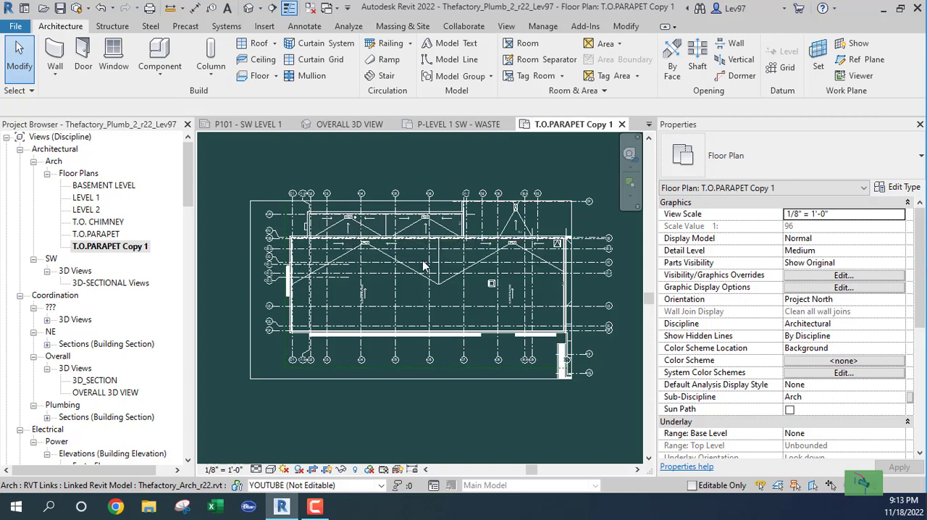
pyautogui.scroll(5, 382, 228)
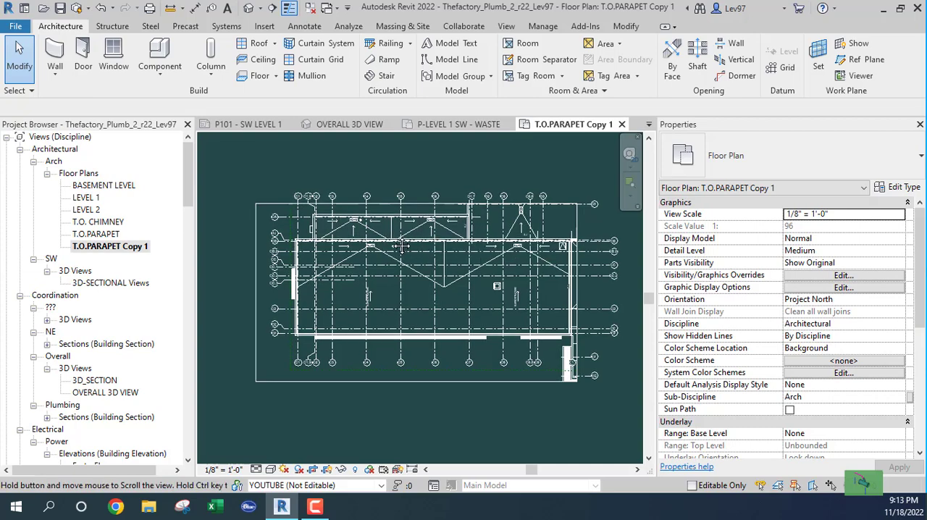
pyautogui.scroll(-1, 404, 299)
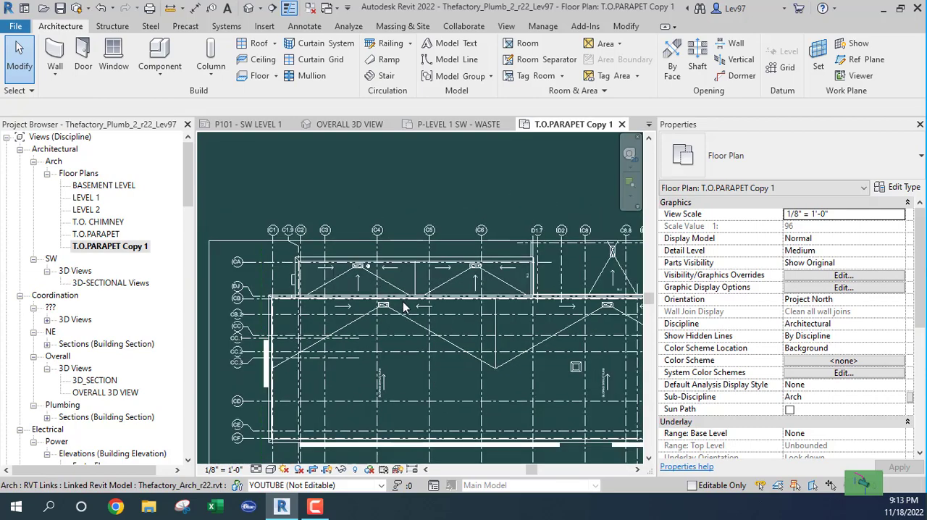
pyautogui.scroll(-1, 444, 344)
pyautogui.moveTo(438, 349); pyautogui.dragTo(379, 281, button='middle')
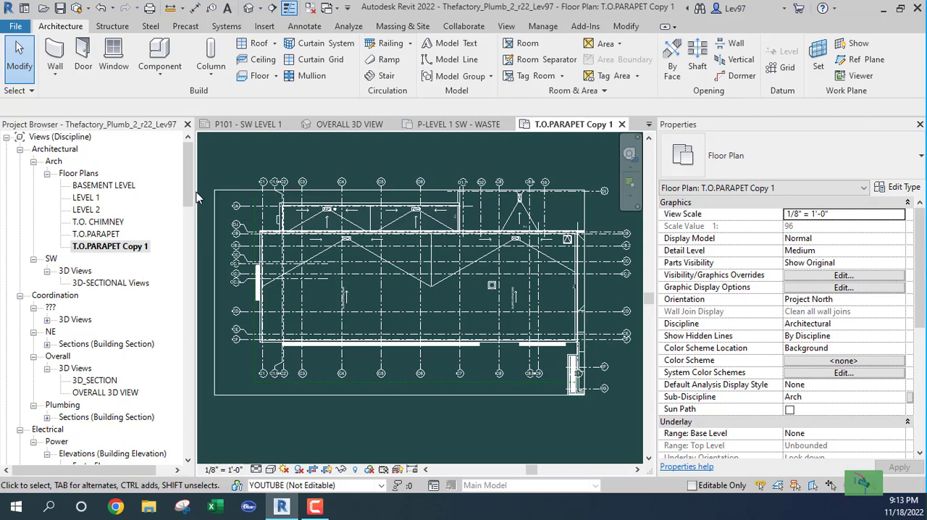
# Compare where T.O.PARAPET Copy 1 is filed under Architectural with the Plumbing SW floor plans in the Project Browser
pyautogui.moveTo(192, 204); pyautogui.dragTo(185, 282)
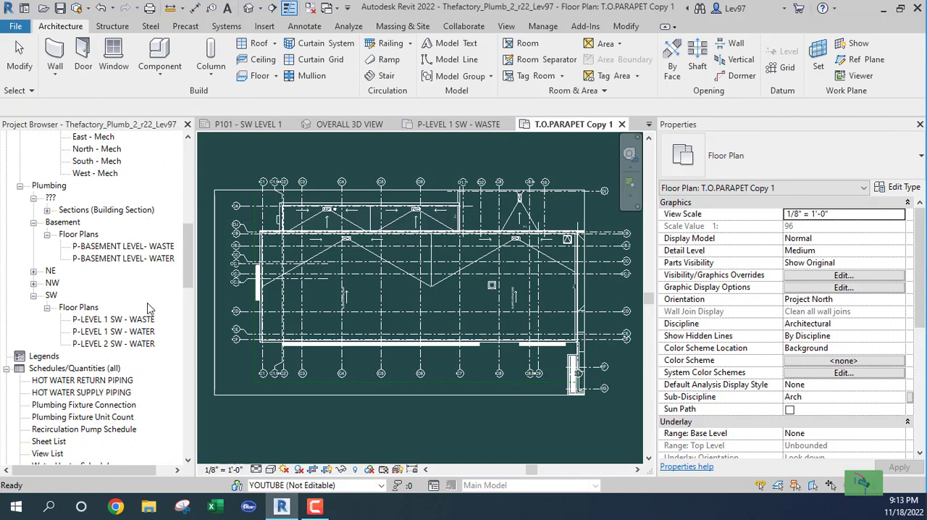
pyautogui.moveTo(189, 265); pyautogui.dragTo(192, 192)
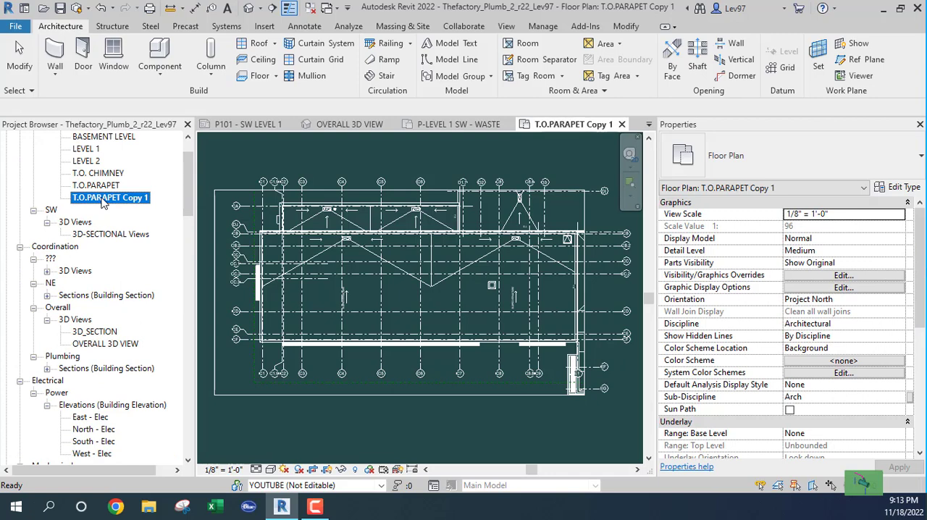
pyautogui.scroll(-5, 102, 311)
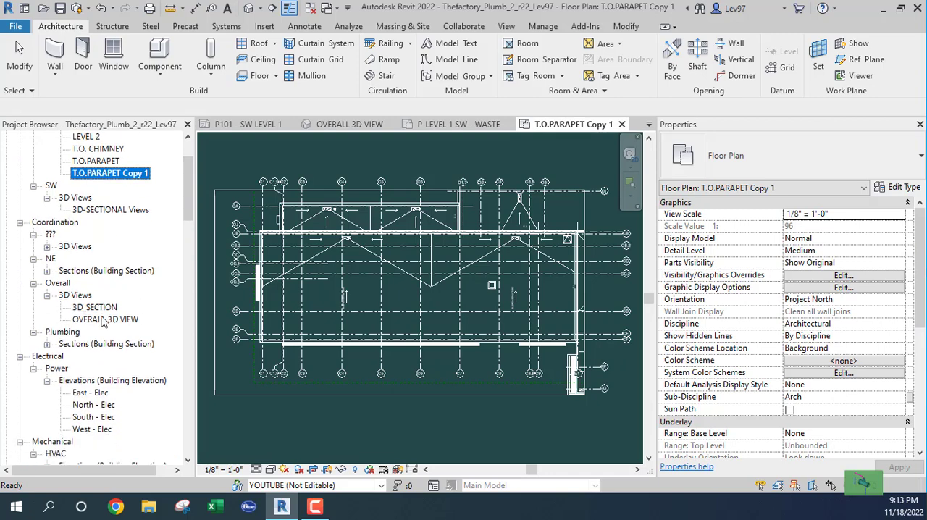
pyautogui.scroll(-5, 102, 322)
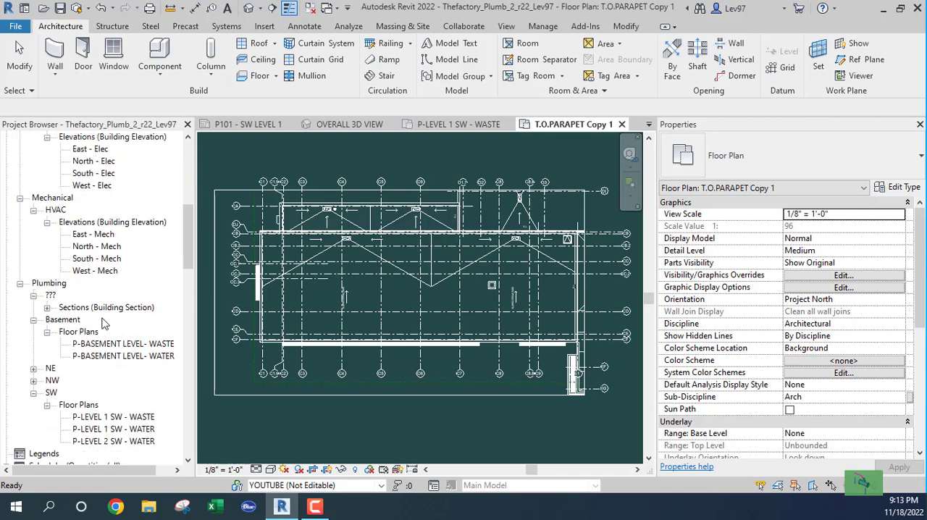
pyautogui.scroll(-1, 102, 322)
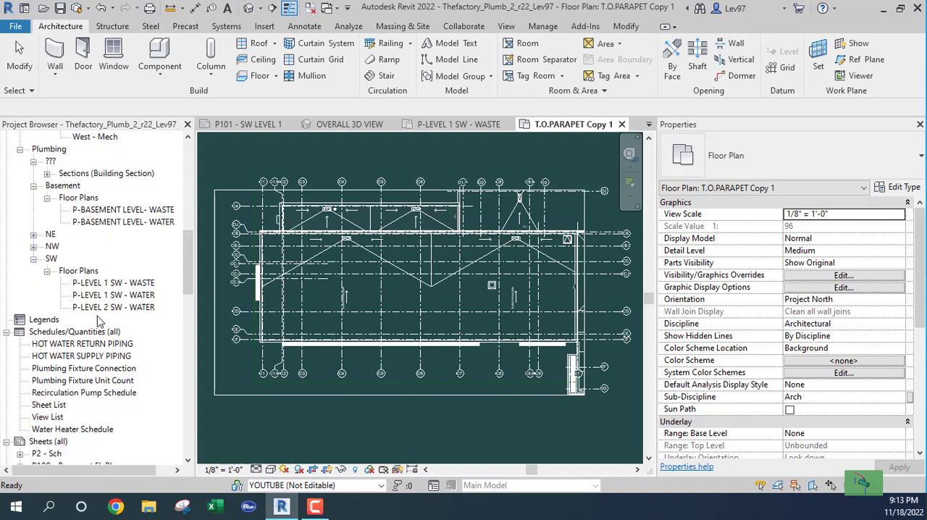
pyautogui.moveTo(188, 272); pyautogui.dragTo(186, 185)
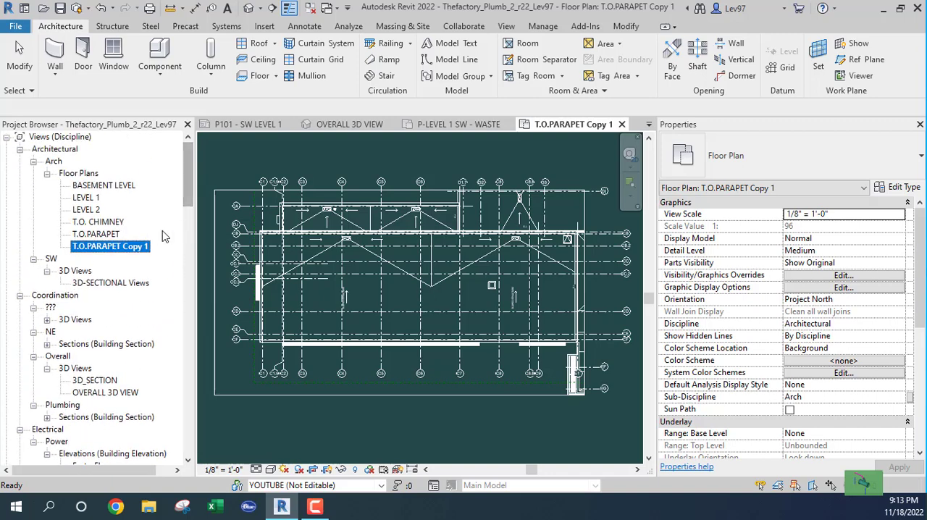
pyautogui.click(99, 233)
pyautogui.click(103, 248)
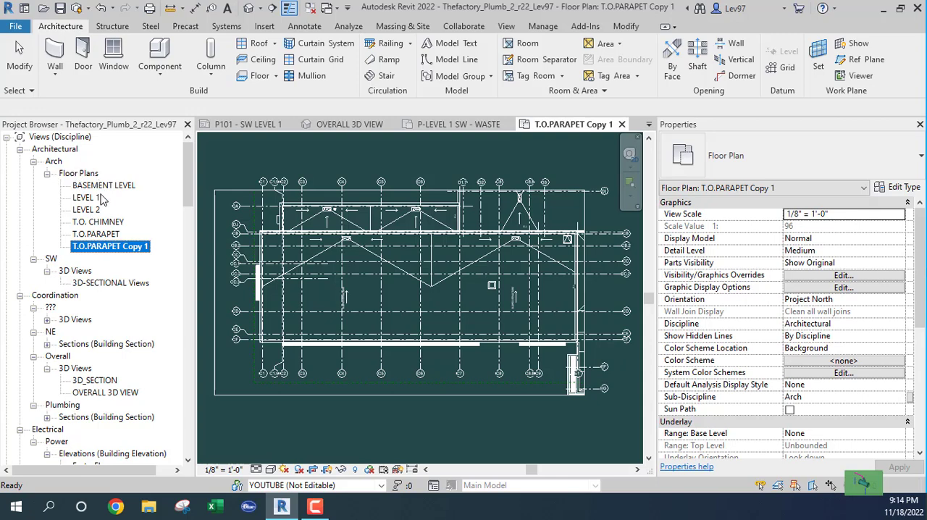
pyautogui.moveTo(190, 183); pyautogui.dragTo(199, 270)
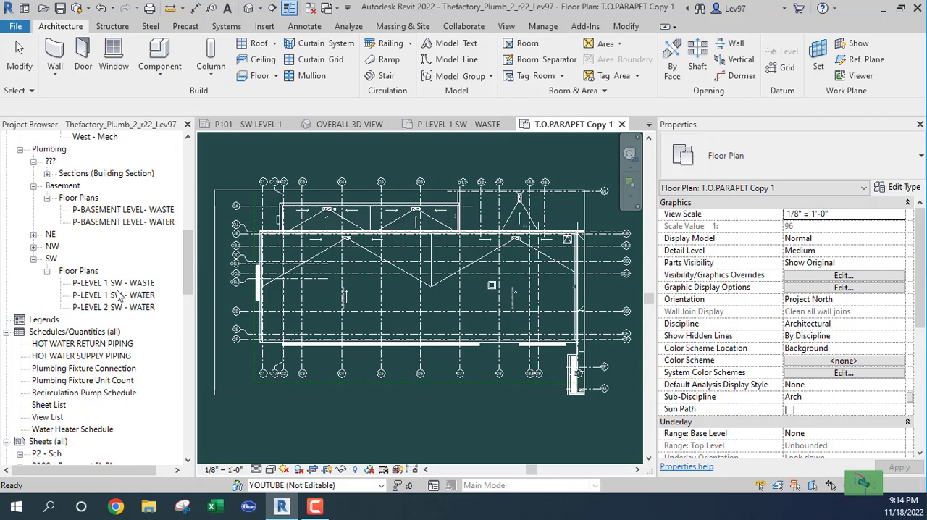
pyautogui.moveTo(189, 264); pyautogui.dragTo(190, 178)
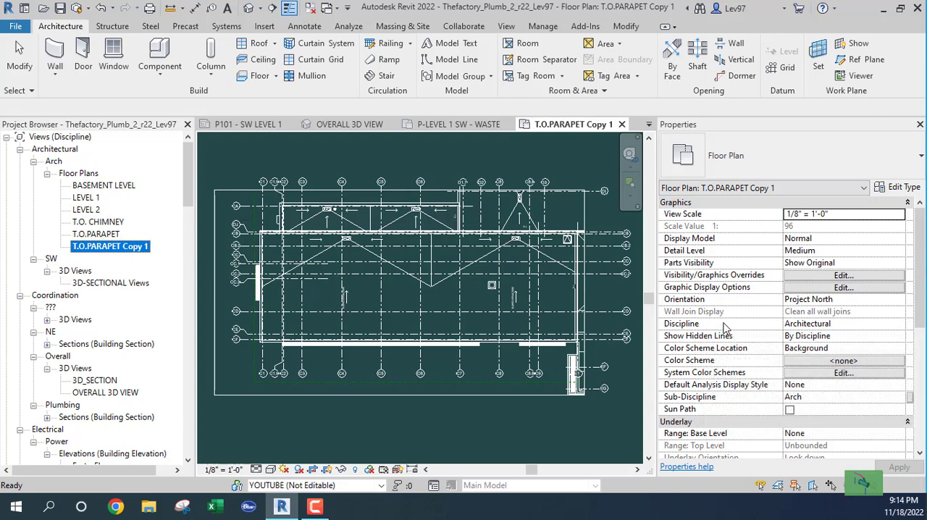
# Set the discipline of T.O.PARAPET Copy 1 to Plumbing and locate the view under Plumbing in the Project Browser
pyautogui.click(858, 325)
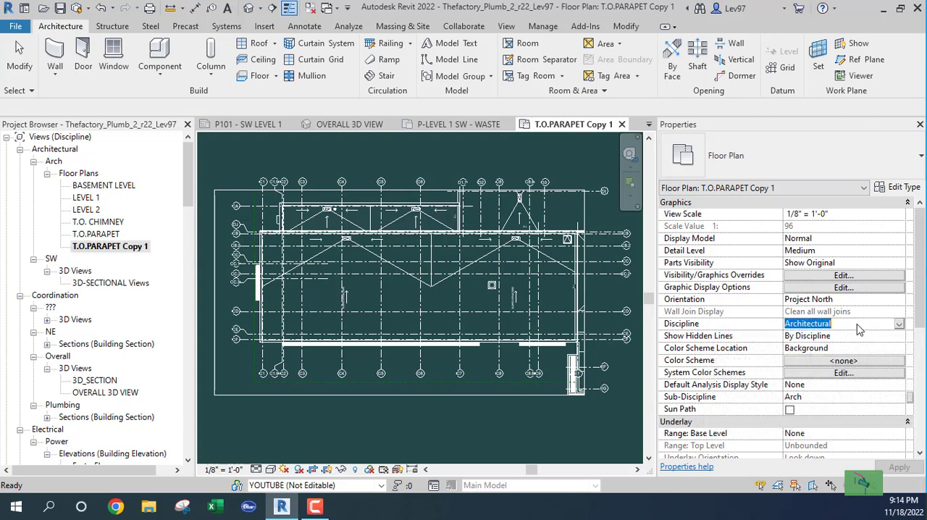
pyautogui.click(898, 324)
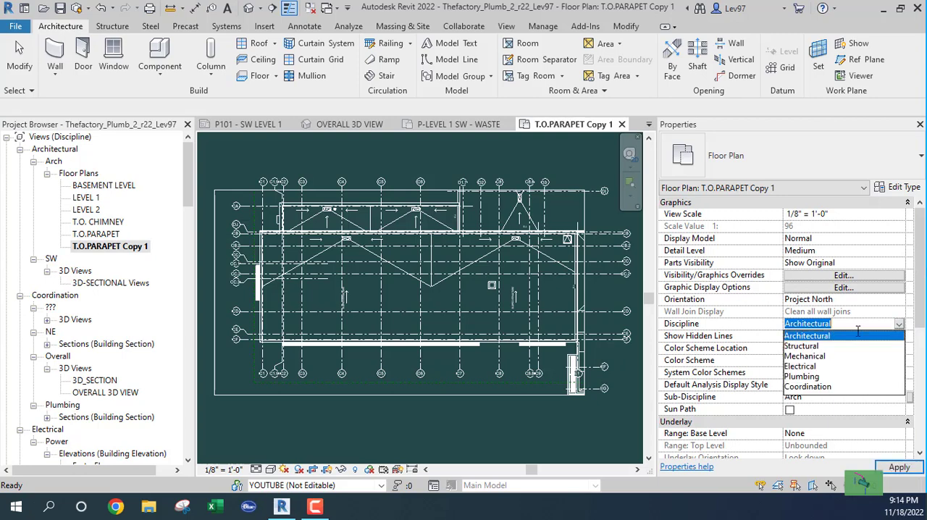
pyautogui.click(800, 377)
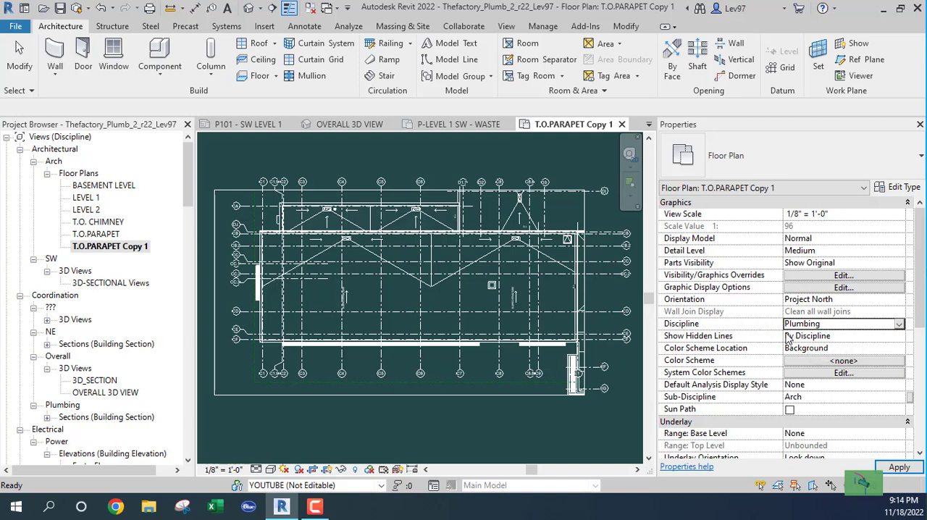
pyautogui.scroll(-3, 788, 339)
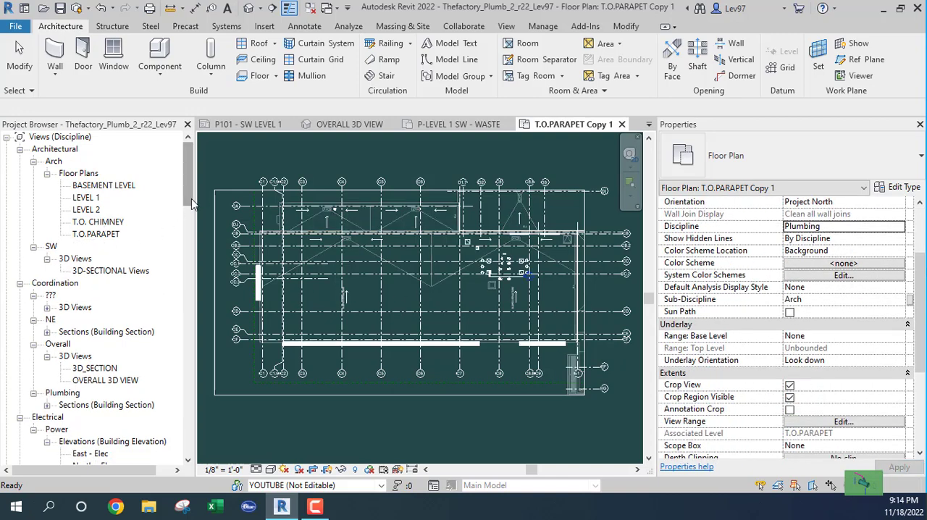
pyautogui.moveTo(191, 204); pyautogui.dragTo(191, 273)
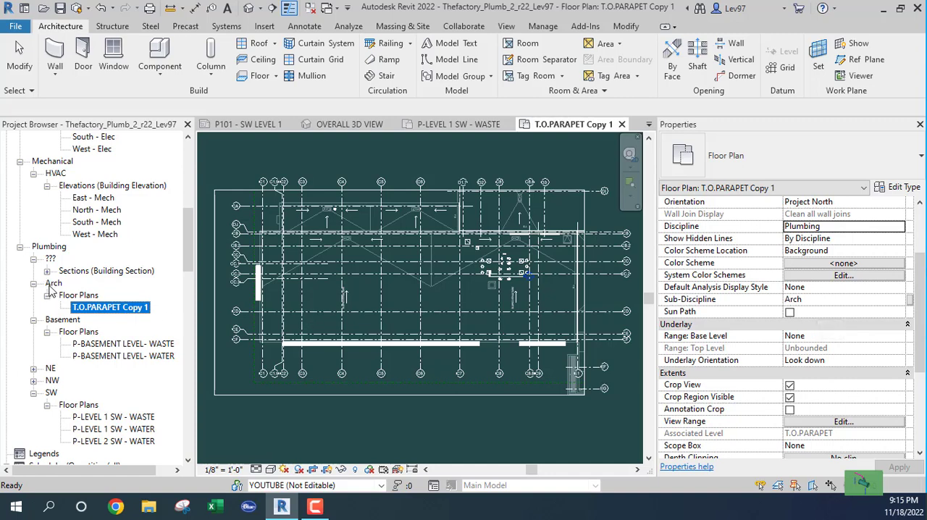
# Set the sub-discipline of T.O.PARAPET Copy 1 to SW
pyautogui.click(842, 305)
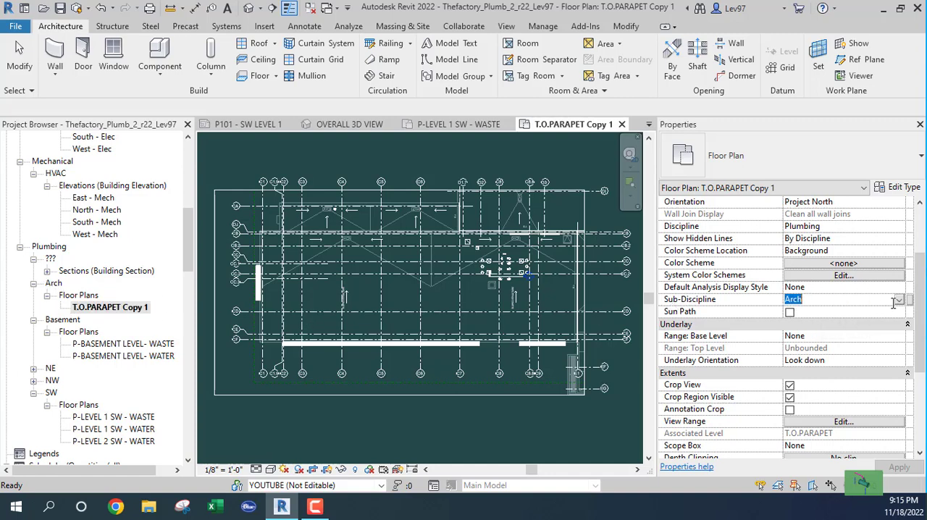
pyautogui.click(899, 300)
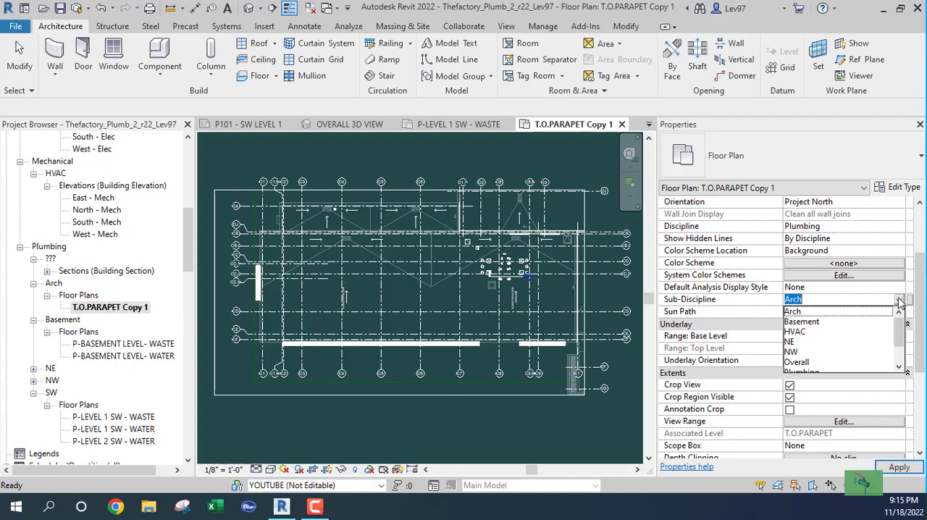
pyautogui.scroll(-1, 825, 339)
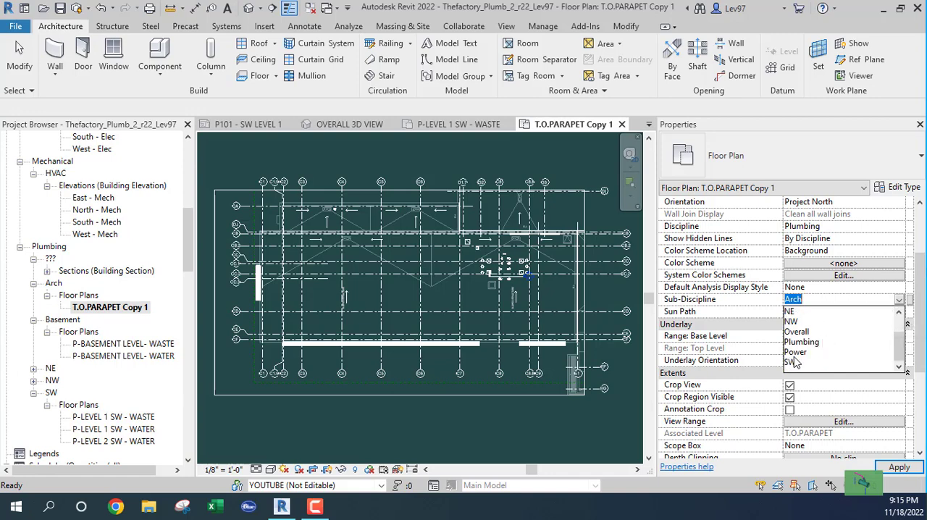
pyautogui.click(790, 362)
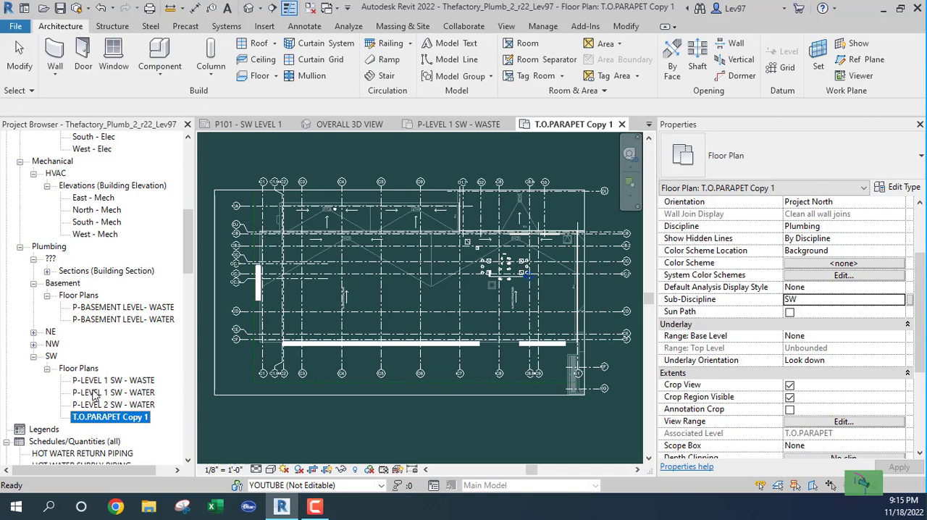
# Rename the T.O.PARAPET Copy 1 floor plan as SWROOF
pyautogui.scroll(-1, 94, 394)
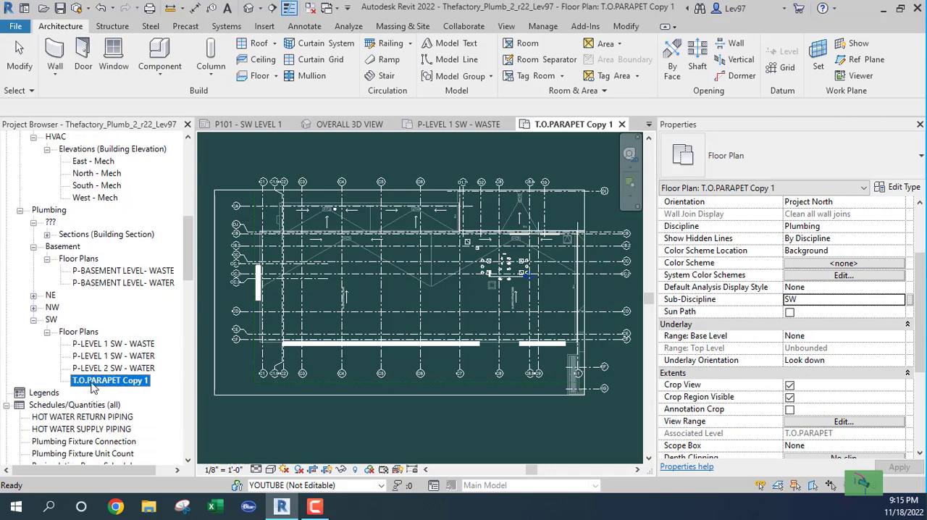
pyautogui.rightClick(93, 384)
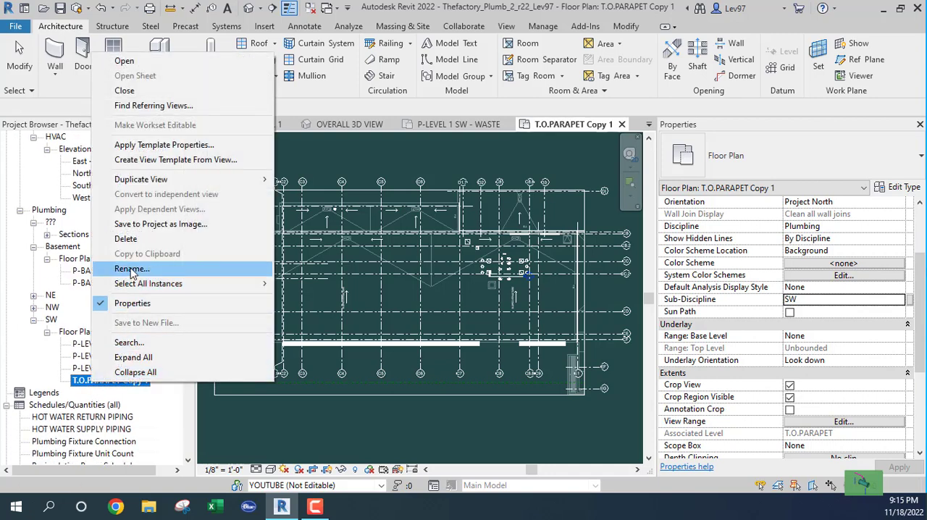
pyautogui.click(131, 269)
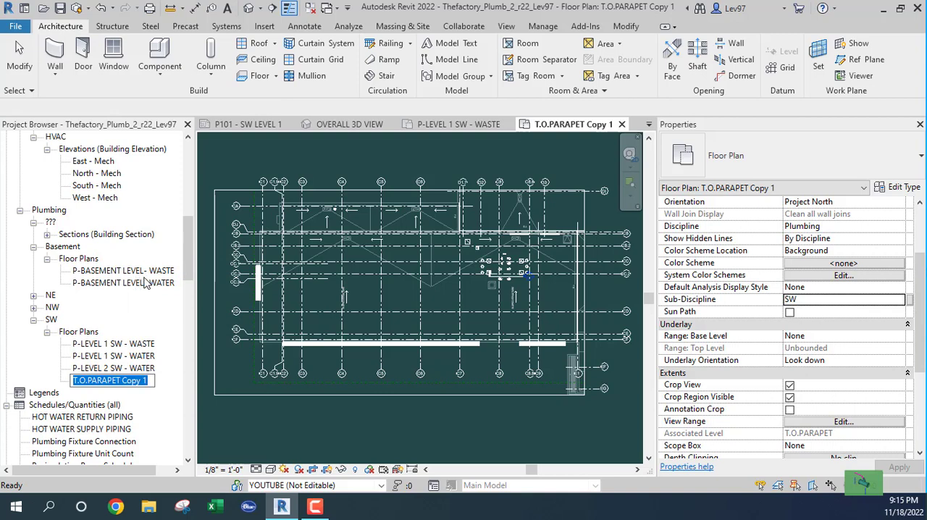
pyautogui.write('SWROO')
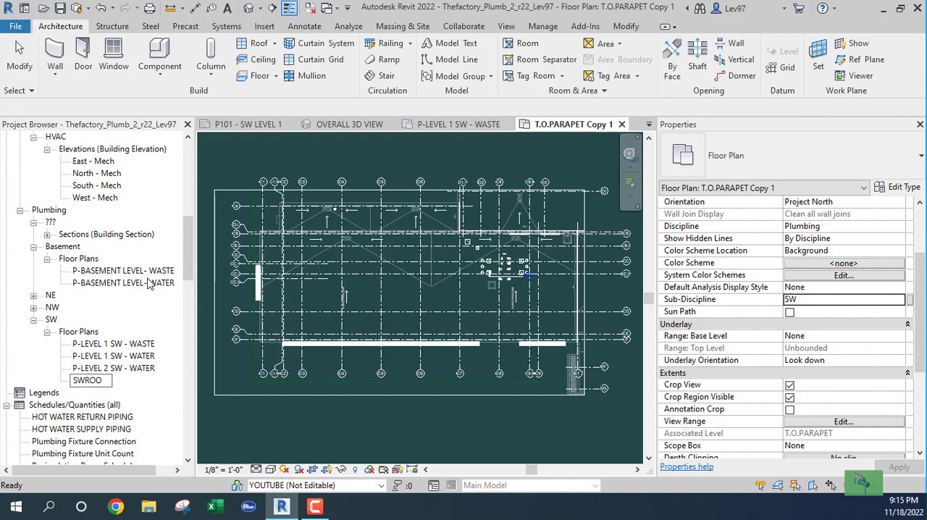
pyautogui.write('F')
pyautogui.click(119, 345)
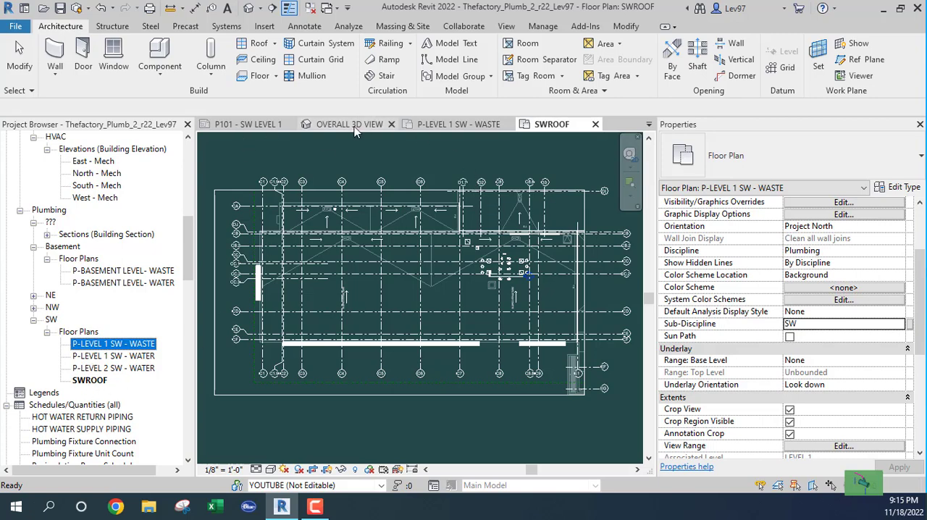
# Close the P101 - SW LEVEL 1 sheet and the P-LEVEL 1 SW - WASTE view
pyautogui.click(291, 125)
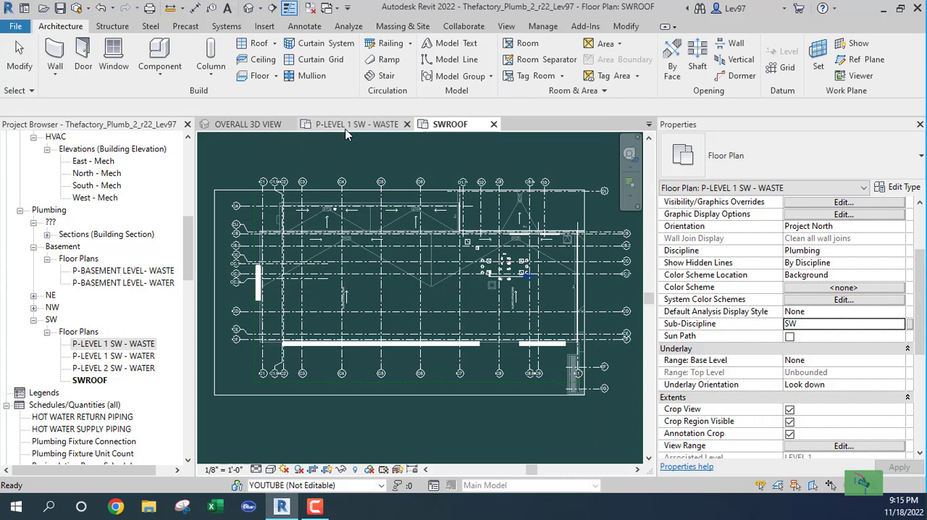
pyautogui.click(407, 125)
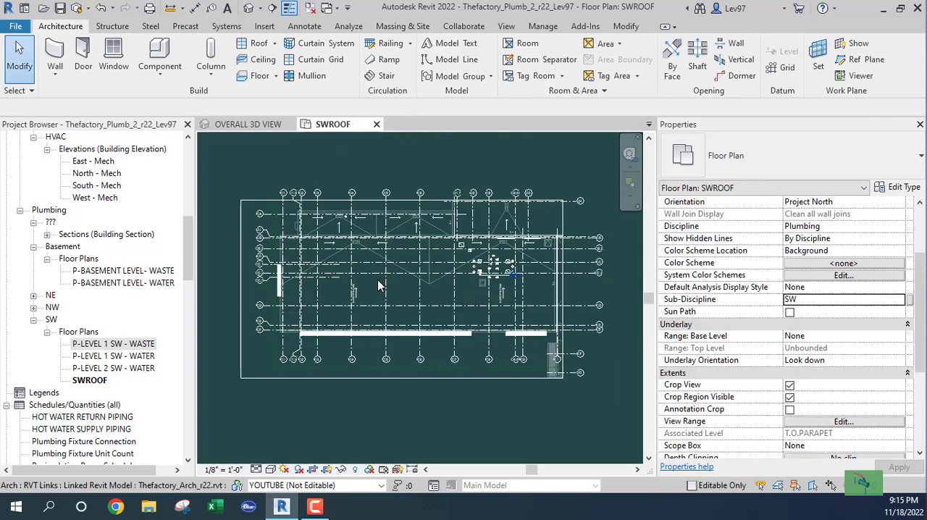
# Examine the plumbing fixtures and surrounding roof elements in the eastern part of the SWROOF plan
pyautogui.scroll(3, 402, 250)
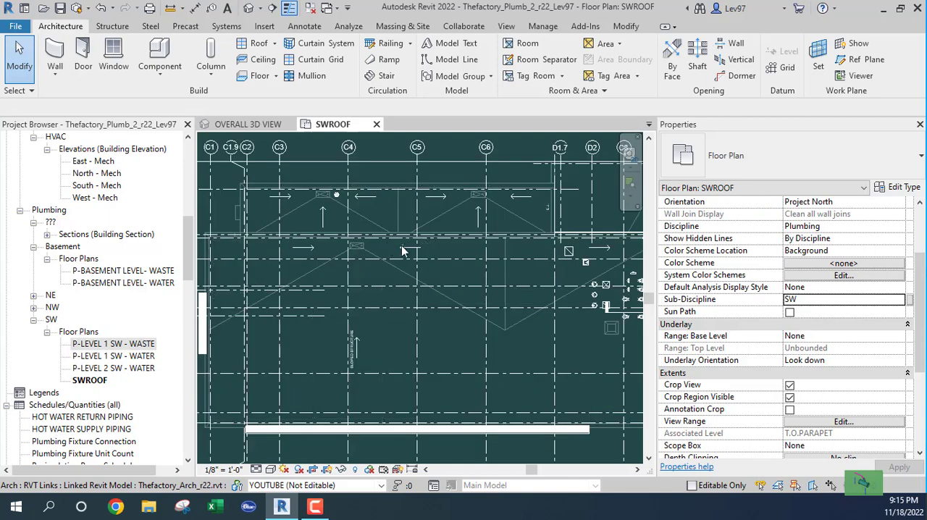
pyautogui.moveTo(598, 304); pyautogui.dragTo(424, 313, button='middle')
pyautogui.scroll(4, 423, 313)
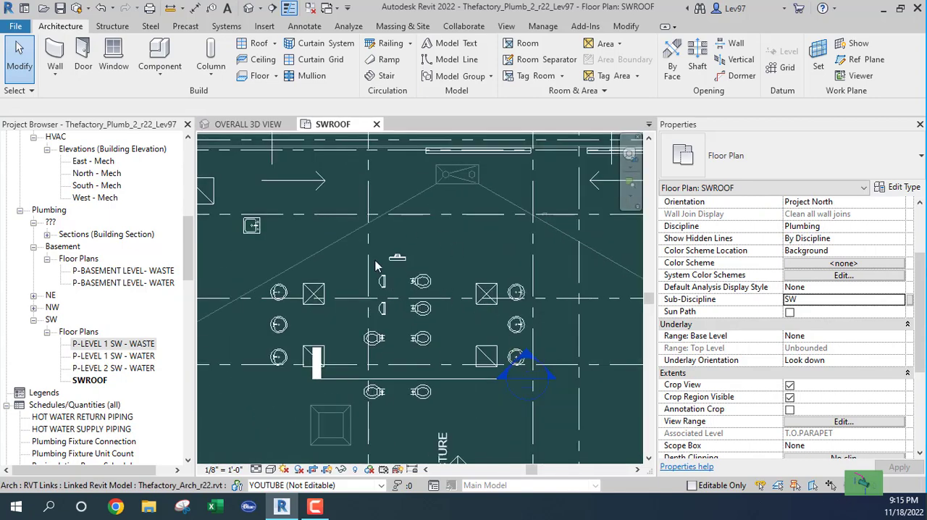
pyautogui.scroll(2, 445, 297)
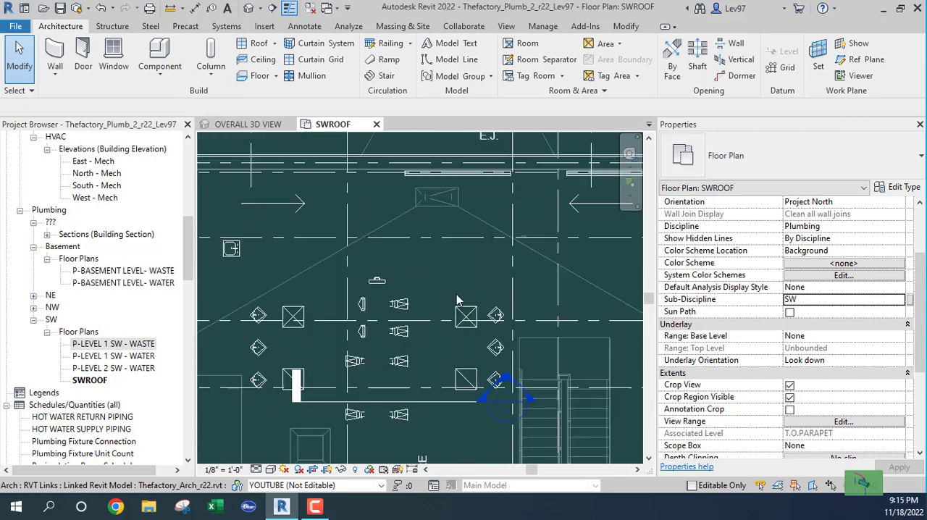
pyautogui.moveTo(462, 288); pyautogui.dragTo(500, 261, button='middle')
pyautogui.scroll(-2, 476, 256)
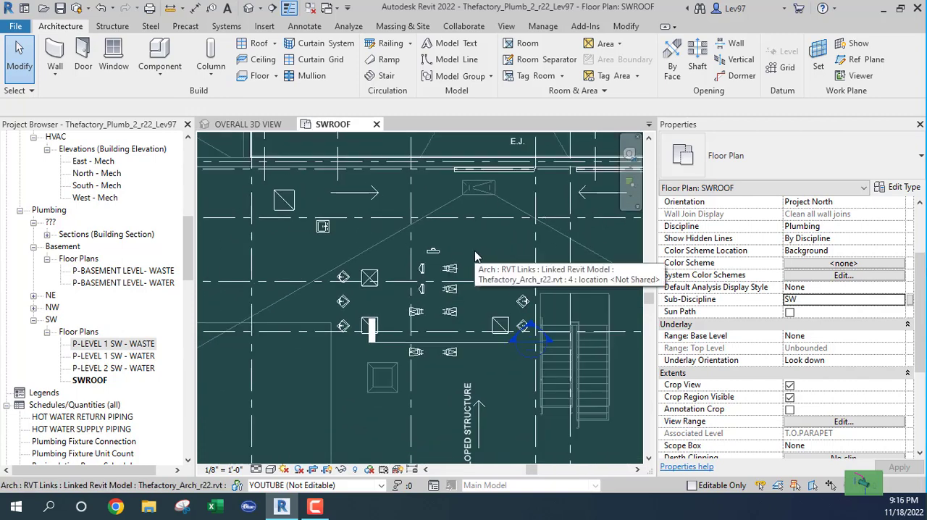
pyautogui.moveTo(338, 244); pyautogui.dragTo(397, 267, button='middle')
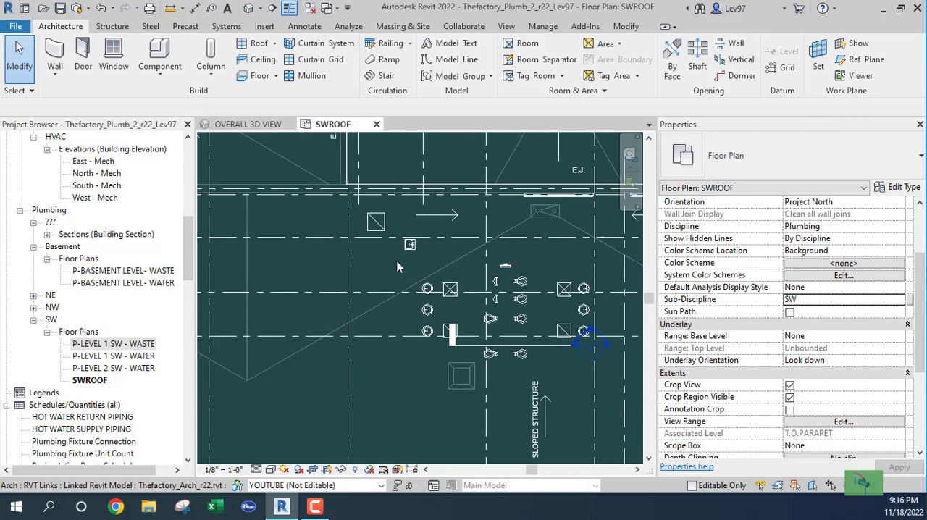
# Examine the roof slopes, drains and fixtures across the SWROOF plan from grid C1 to the eastern end
pyautogui.scroll(-4, 478, 313)
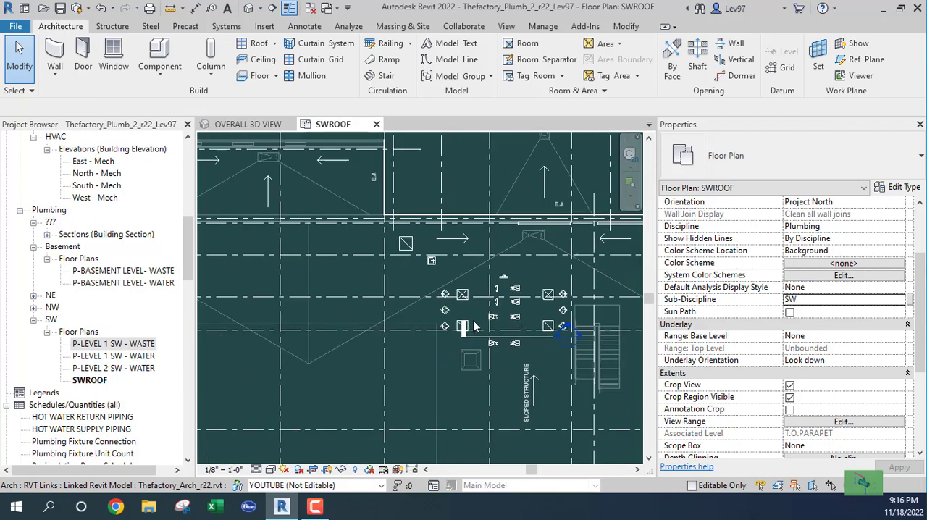
pyautogui.moveTo(394, 297); pyautogui.dragTo(579, 311, button='middle')
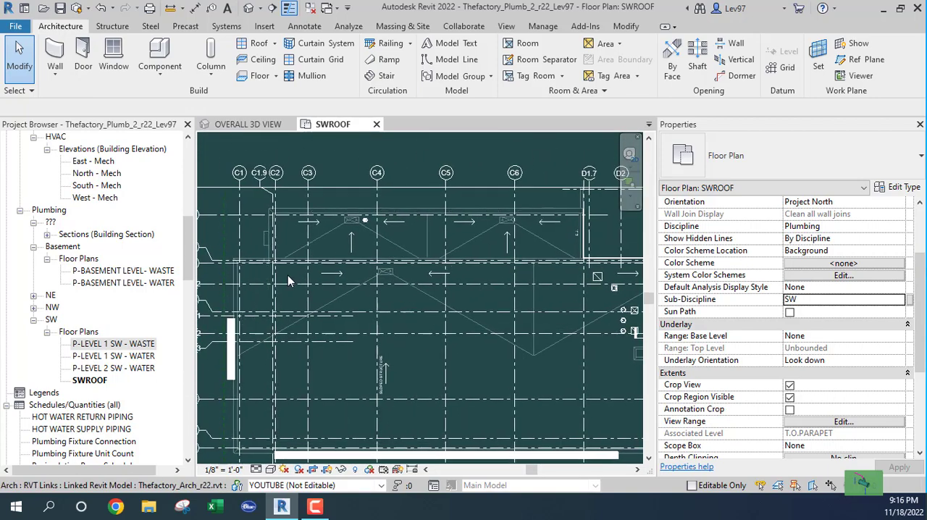
pyautogui.scroll(2, 355, 279)
pyautogui.scroll(2, 418, 285)
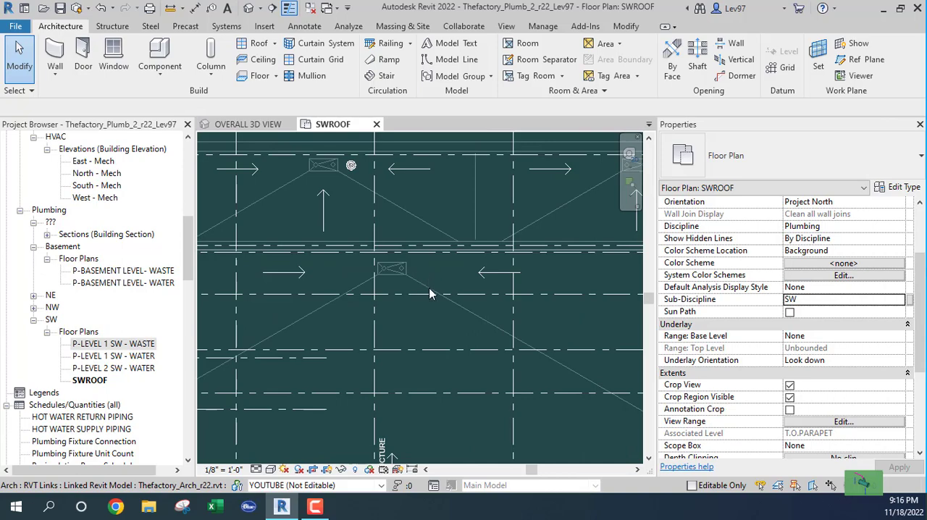
pyautogui.scroll(-3, 429, 294)
pyautogui.moveTo(439, 350); pyautogui.dragTo(297, 234, button='middle')
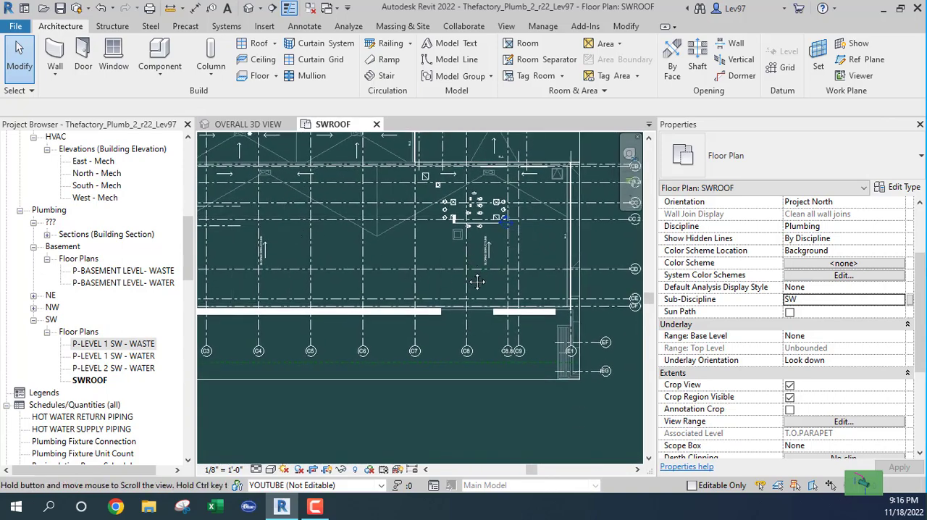
pyautogui.moveTo(477, 281); pyautogui.dragTo(478, 354, button='middle')
pyautogui.moveTo(391, 303); pyautogui.dragTo(455, 289, button='middle')
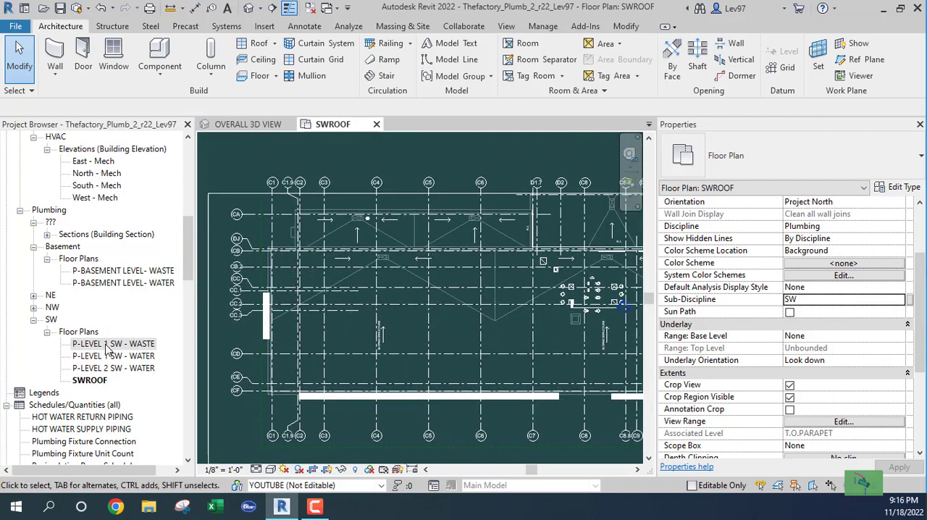
# Select the section line through the restrooms in P-LEVEL 1 SW - WASTE and return to the SWROOF plan
pyautogui.doubleClick(101, 344)
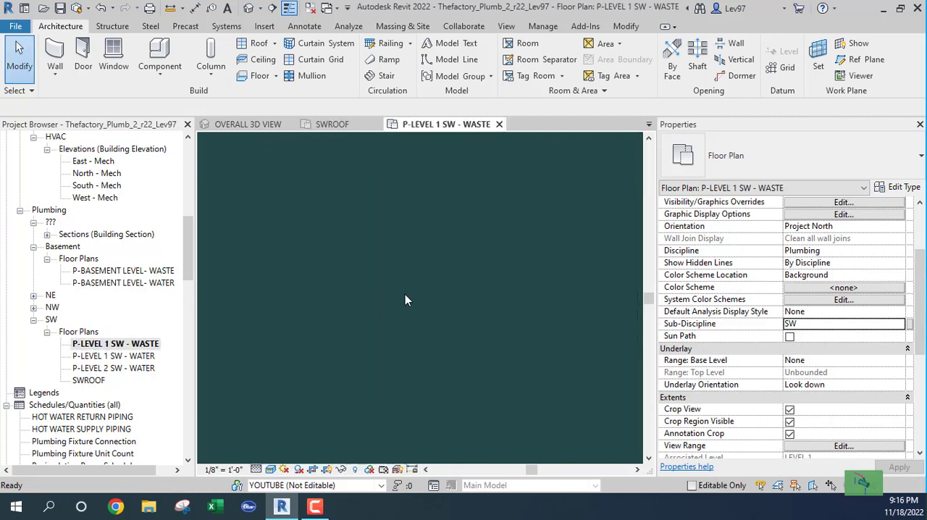
pyautogui.moveTo(485, 312); pyautogui.dragTo(292, 320, button='middle')
pyautogui.scroll(5, 410, 315)
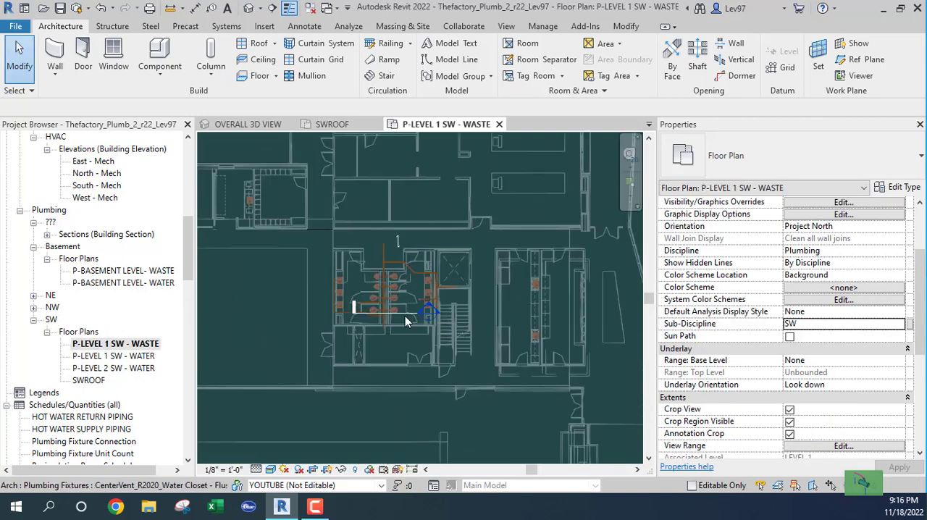
pyautogui.click(409, 319)
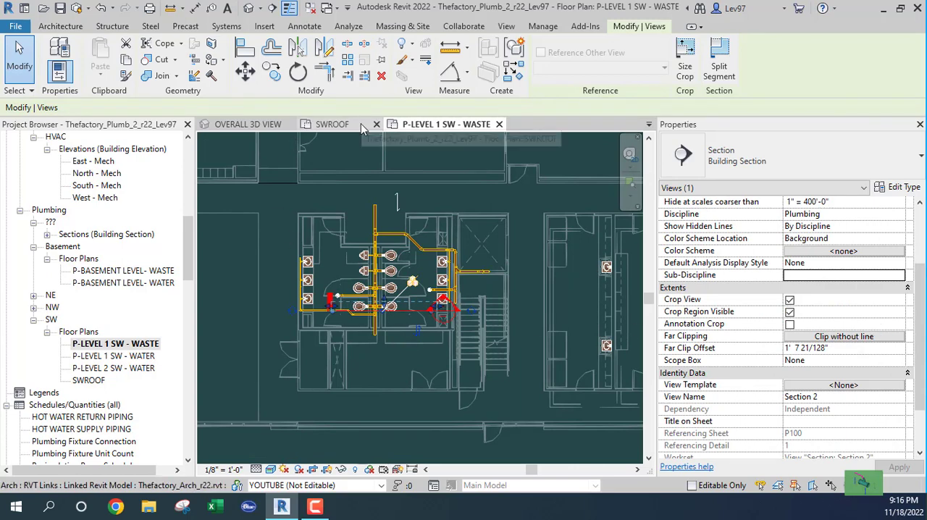
pyautogui.click(333, 124)
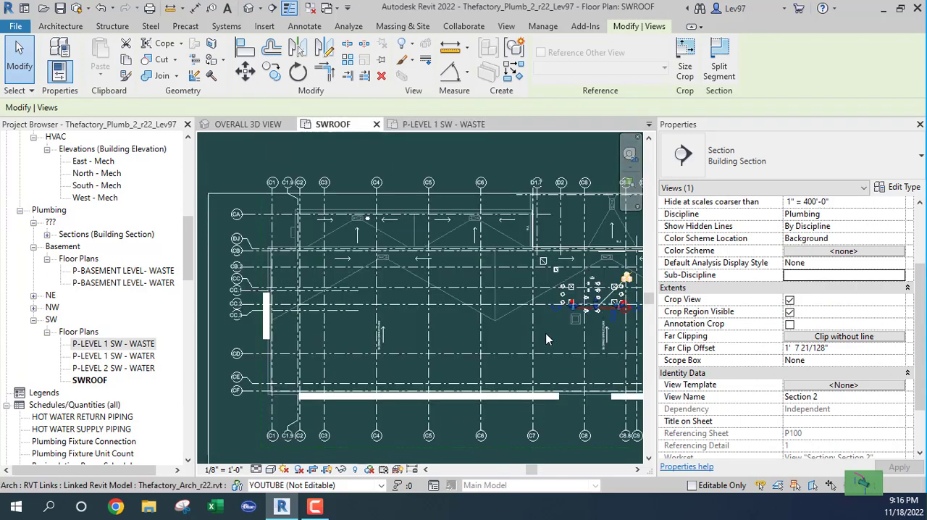
# Move the selected section line west to just below the roof drain near grid C4
pyautogui.scroll(4, 544, 327)
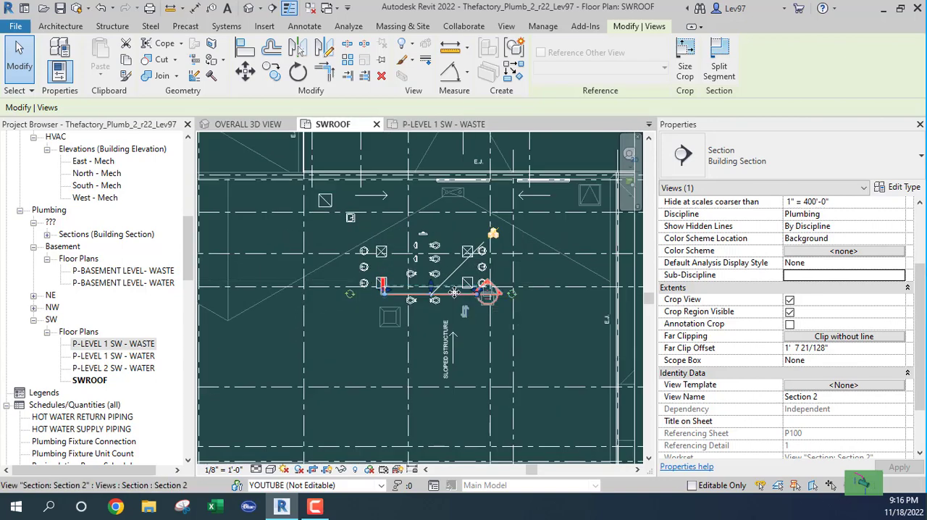
pyautogui.moveTo(454, 293); pyautogui.dragTo(254, 236)
pyautogui.moveTo(252, 233); pyautogui.dragTo(567, 286, button='middle')
pyautogui.moveTo(567, 286); pyautogui.dragTo(342, 286)
pyautogui.moveTo(364, 309); pyautogui.dragTo(380, 346, button='middle')
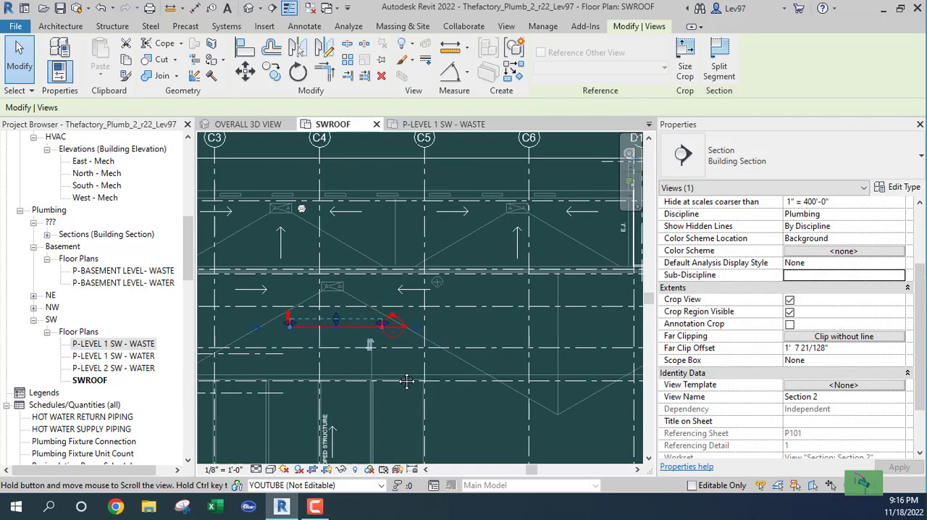
pyautogui.scroll(3, 387, 343)
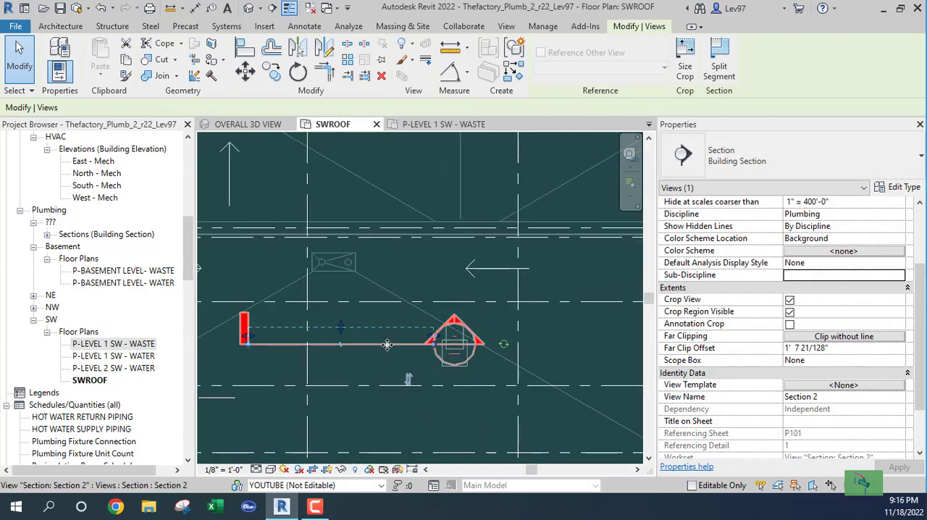
pyautogui.scroll(-2, 390, 299)
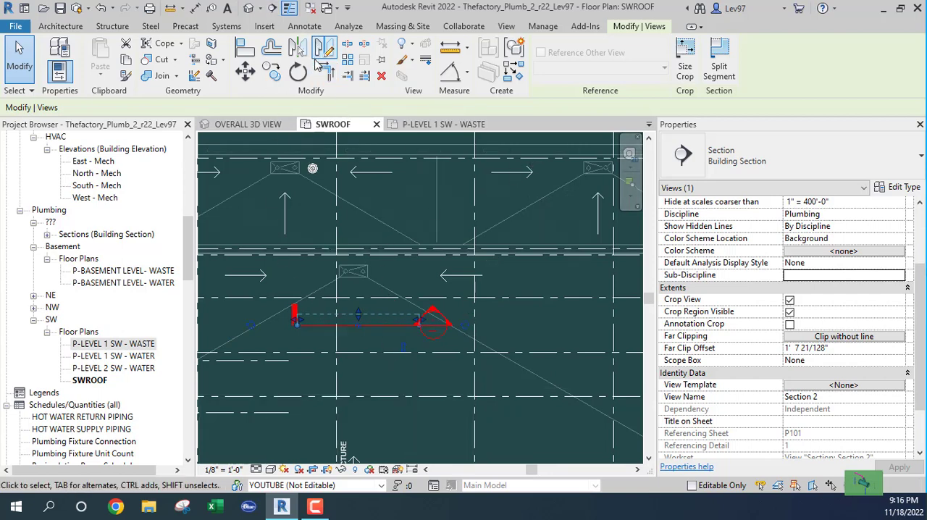
# Rotate the section line 90 degrees
pyautogui.click(296, 73)
pyautogui.click(201, 108)
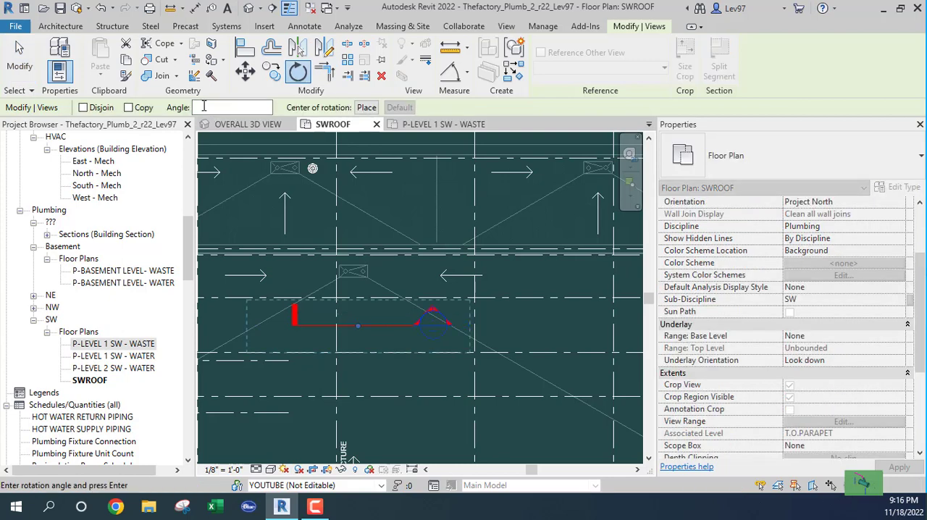
pyautogui.write('90')
pyautogui.press('Return')
# Move the rotated section line north beside grid C4 and extend its north end past the roof edge
pyautogui.moveTo(371, 304); pyautogui.dragTo(409, 222)
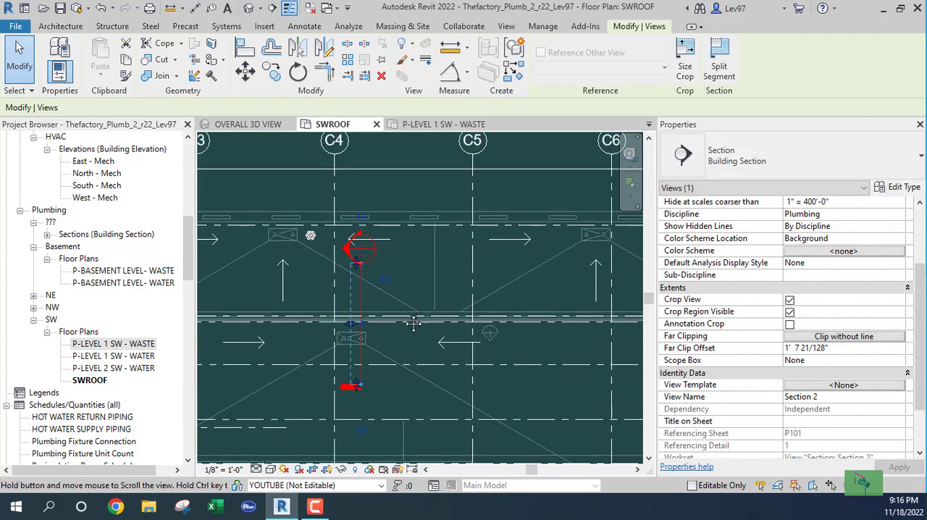
pyautogui.moveTo(358, 203); pyautogui.dragTo(355, 300, button='middle')
pyautogui.moveTo(358, 293); pyautogui.dragTo(357, 229)
pyautogui.moveTo(354, 296); pyautogui.dragTo(354, 244)
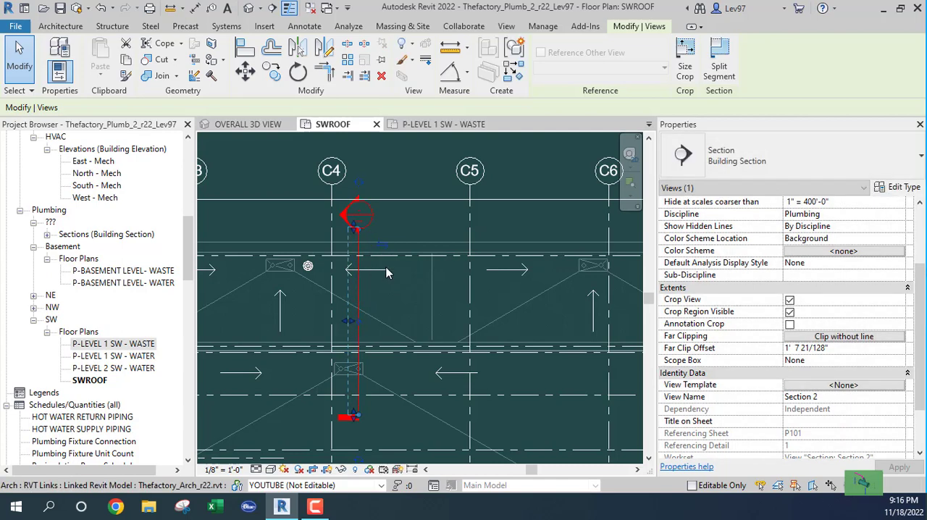
pyautogui.click(391, 270)
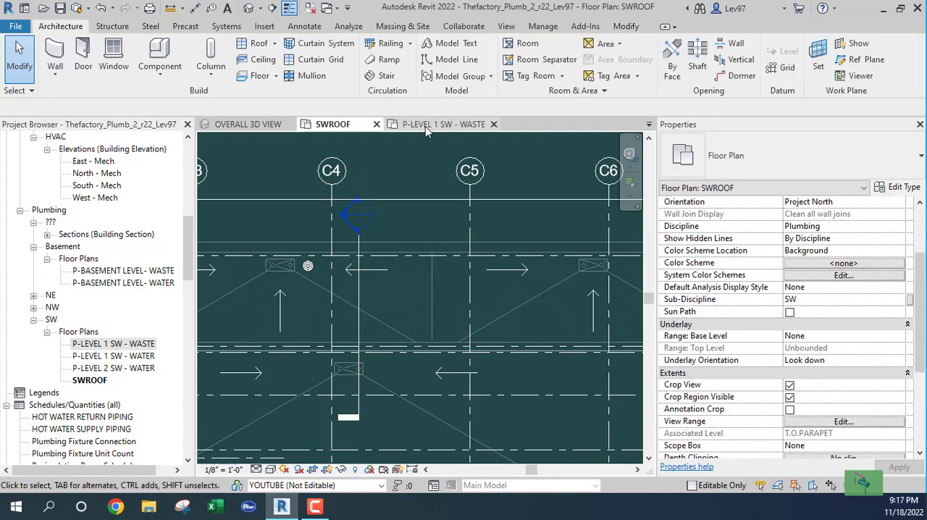
# Review the view range settings of the P-LEVEL 1 SW - WASTE plan
pyautogui.click(426, 125)
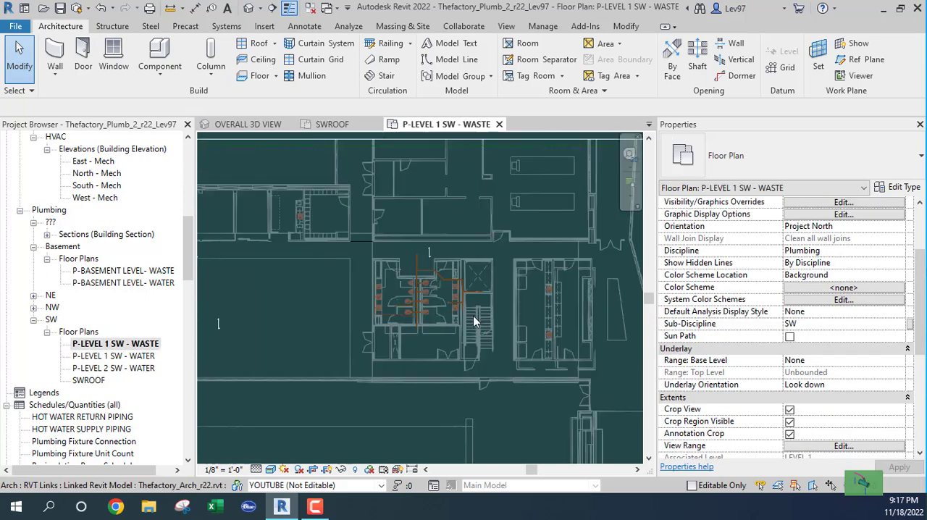
pyautogui.moveTo(492, 325); pyautogui.dragTo(524, 331, button='middle')
pyautogui.scroll(-2, 393, 357)
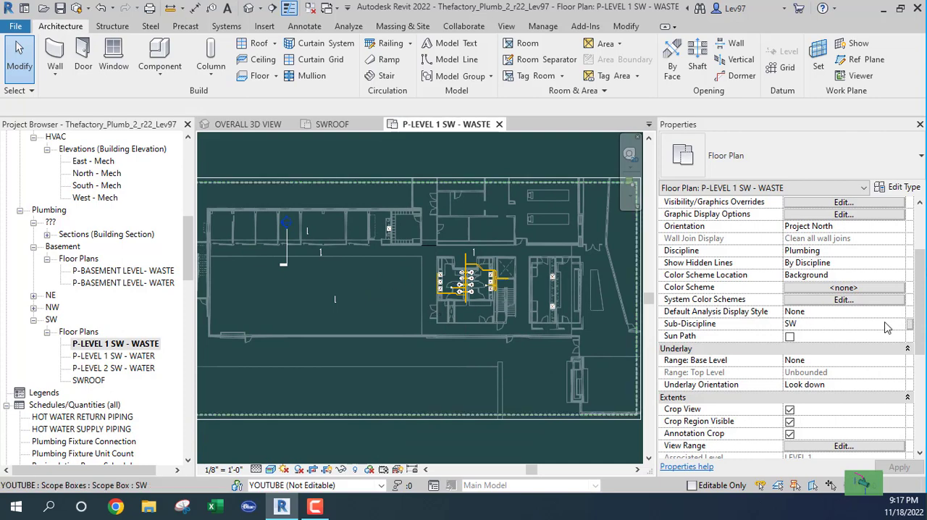
pyautogui.scroll(-3, 818, 359)
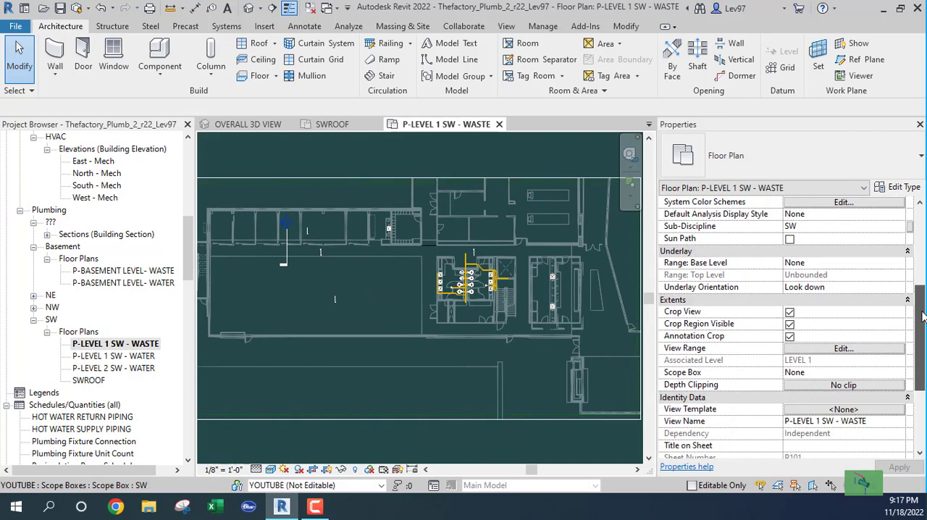
pyautogui.click(840, 349)
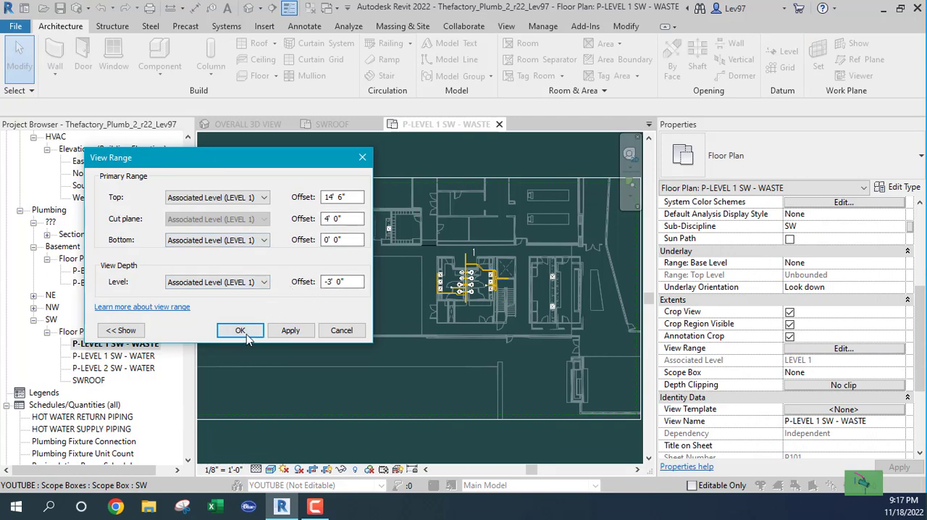
pyautogui.click(341, 330)
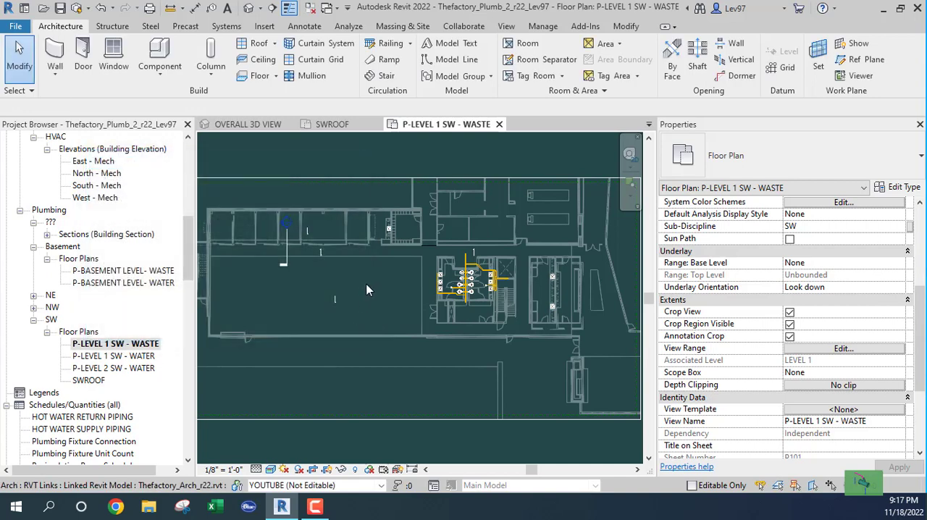
# Open the section view of the section line beside grid C4 in the SWROOF plan
pyautogui.click(325, 127)
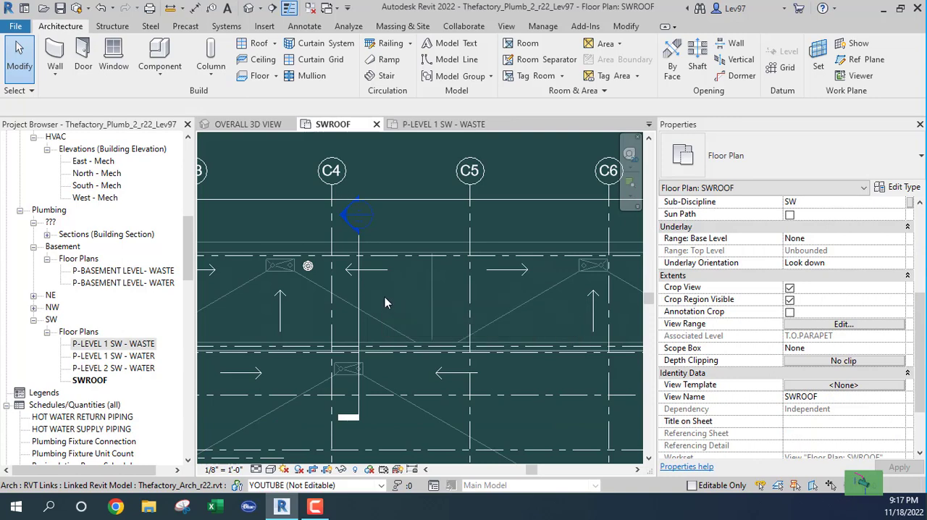
pyautogui.scroll(-1, 384, 297)
pyautogui.click(362, 292)
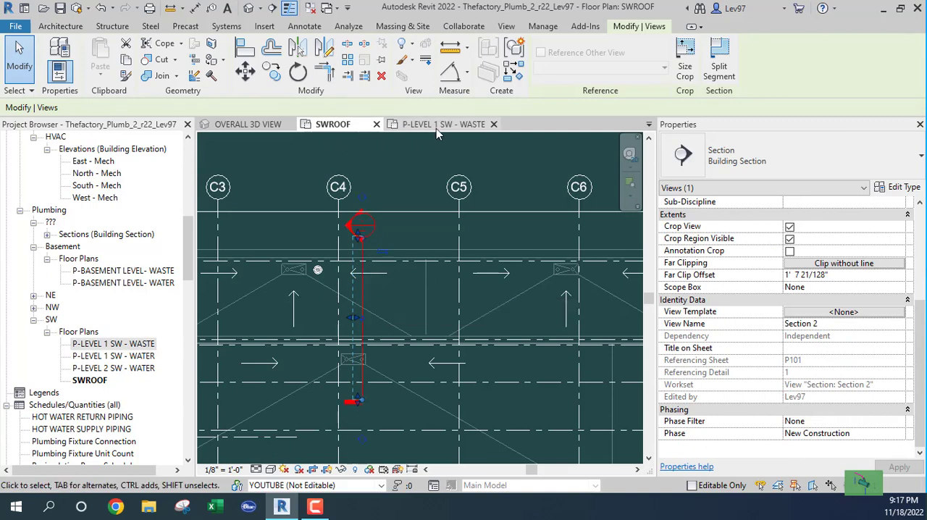
pyautogui.rightClick(363, 286)
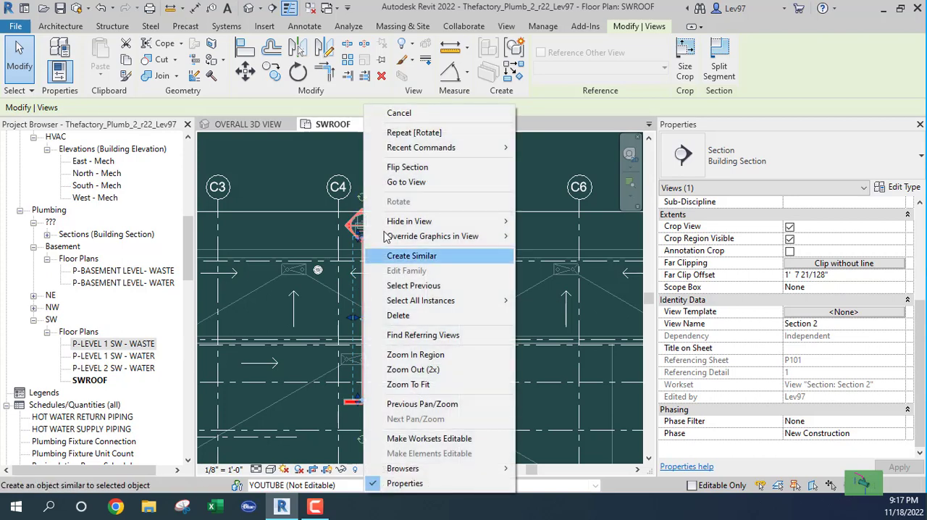
pyautogui.click(414, 184)
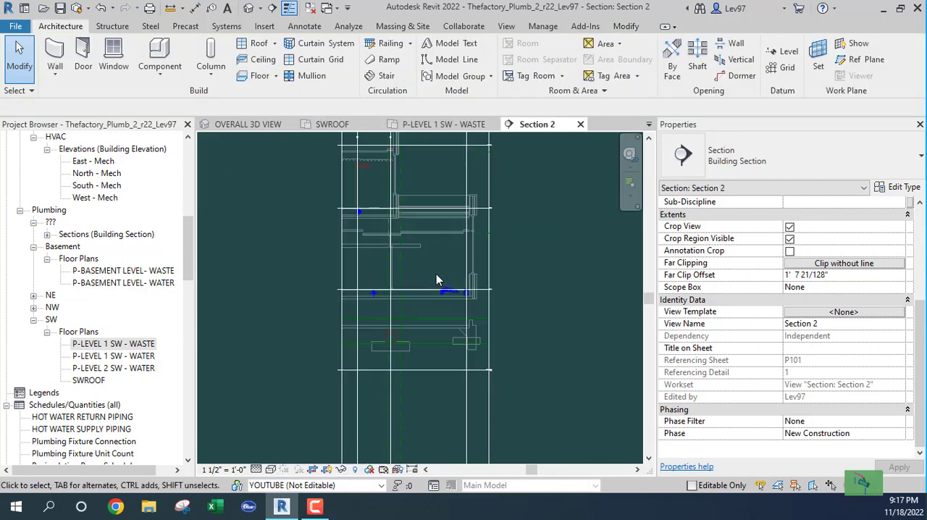
# Hide the Thefactory_Mech_r22.rvt and Thefactory_Struct_r22.rvt links in the Section 2 view
pyautogui.press('v')
pyautogui.press('v')
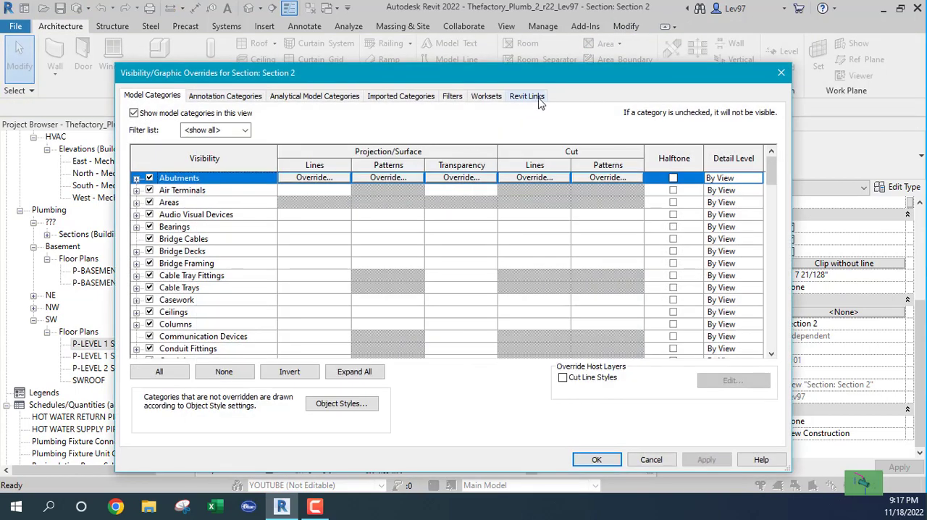
pyautogui.click(527, 96)
pyautogui.click(148, 168)
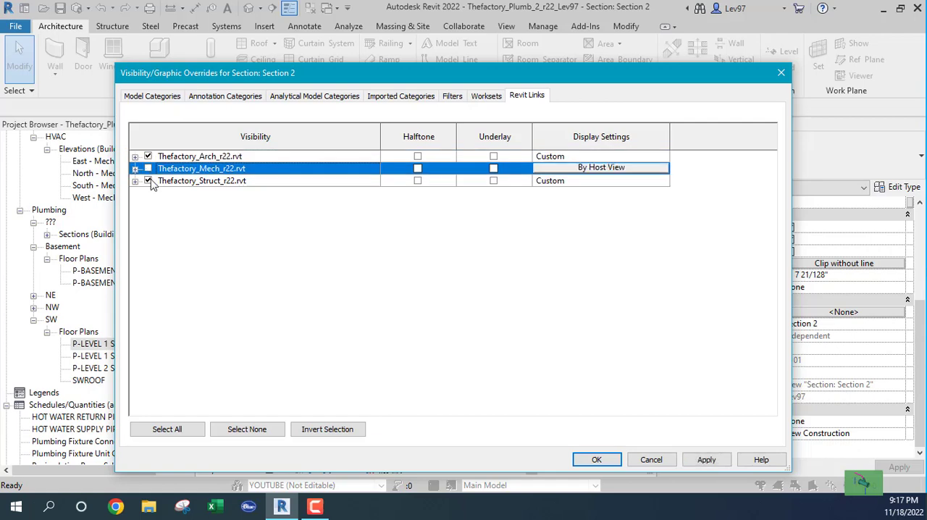
pyautogui.click(147, 180)
pyautogui.click(598, 459)
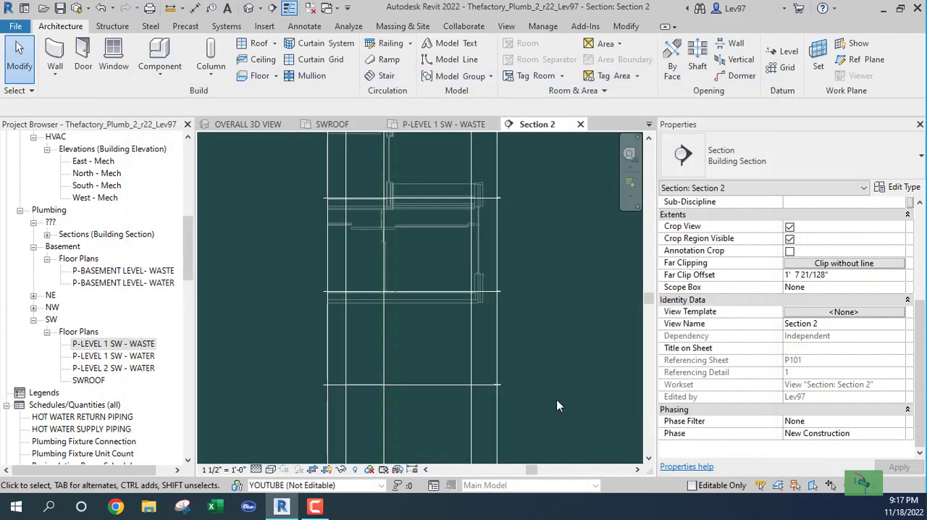
# Compare the upper roof and parapet in Section 2 with the SWROOF plan, and return to P-LEVEL 1 SW - WASTE
pyautogui.moveTo(539, 341); pyautogui.dragTo(607, 516, button='middle')
pyautogui.scroll(4, 431, 311)
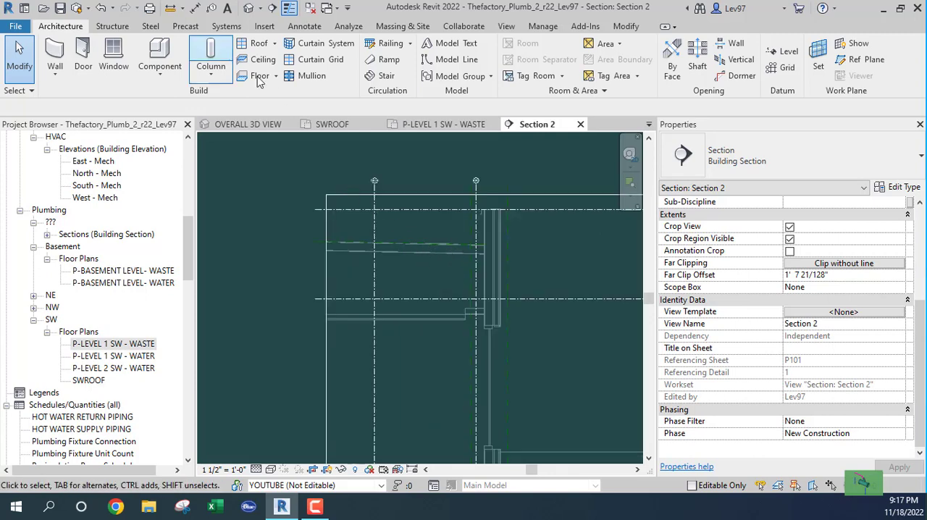
pyautogui.click(341, 124)
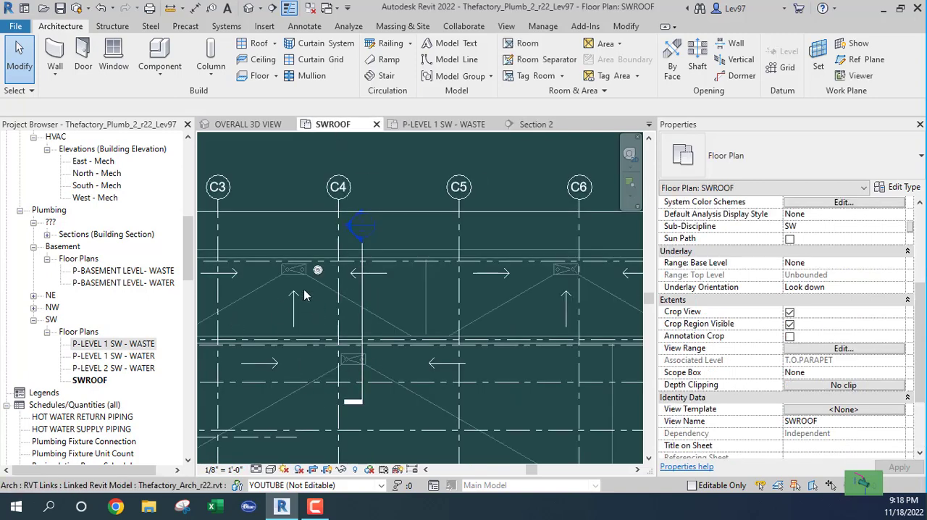
pyautogui.scroll(-3, 385, 316)
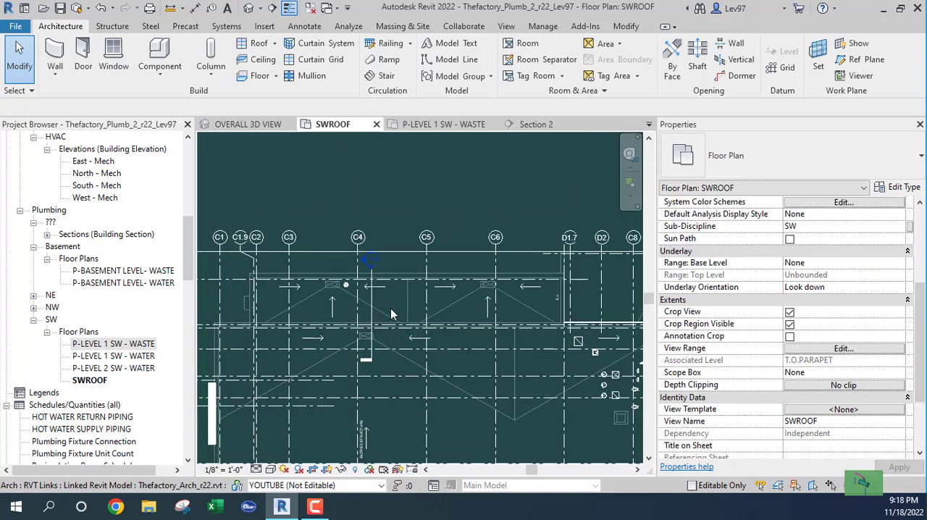
pyautogui.click(537, 124)
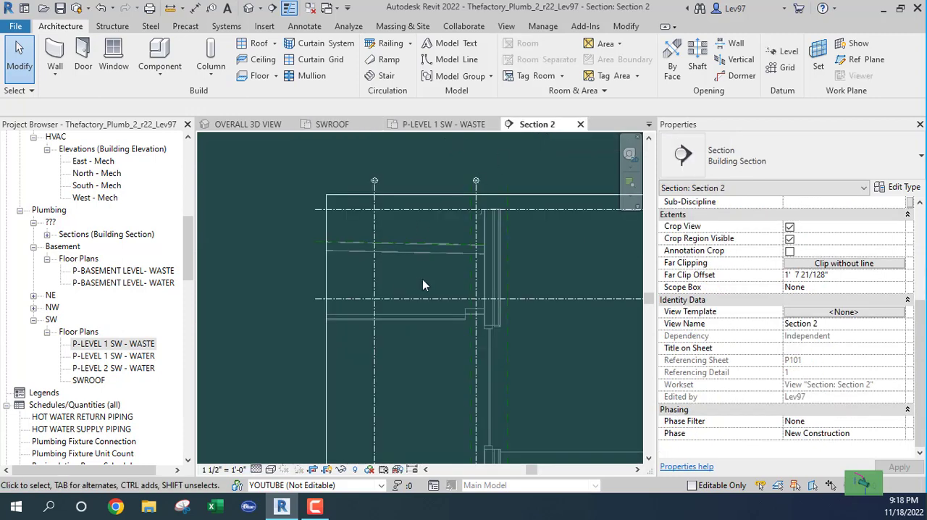
pyautogui.scroll(-2, 413, 279)
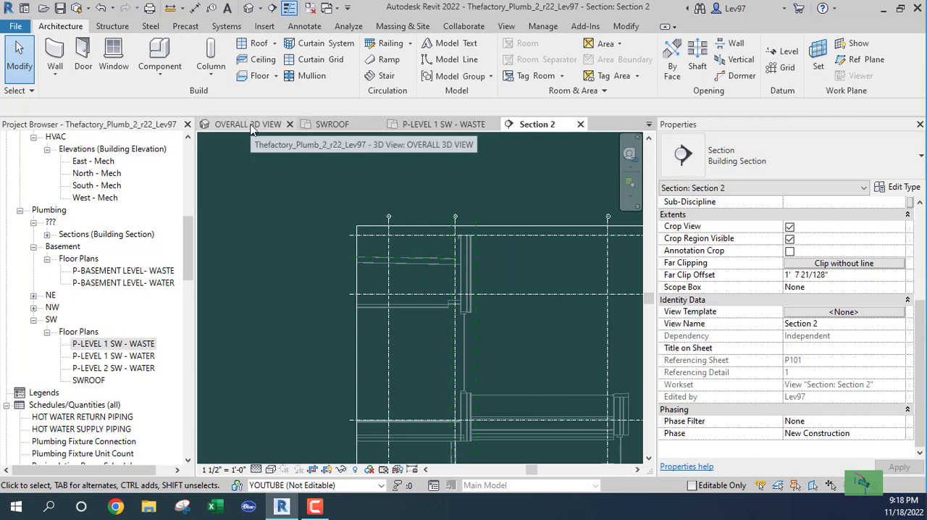
pyautogui.click(449, 125)
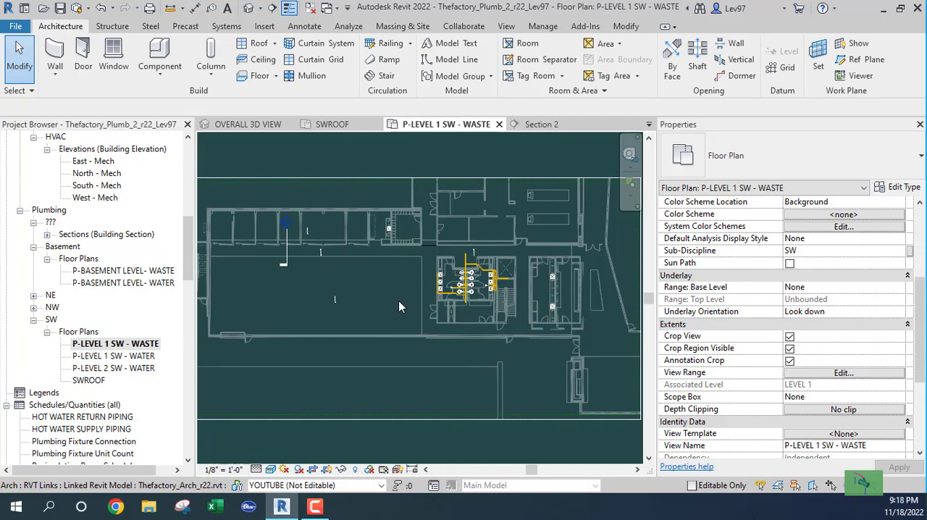
# Check the view range of the P-LEVEL 1 SW - WASTE plan without changing it
pyautogui.moveTo(398, 300); pyautogui.dragTo(412, 276, button='middle')
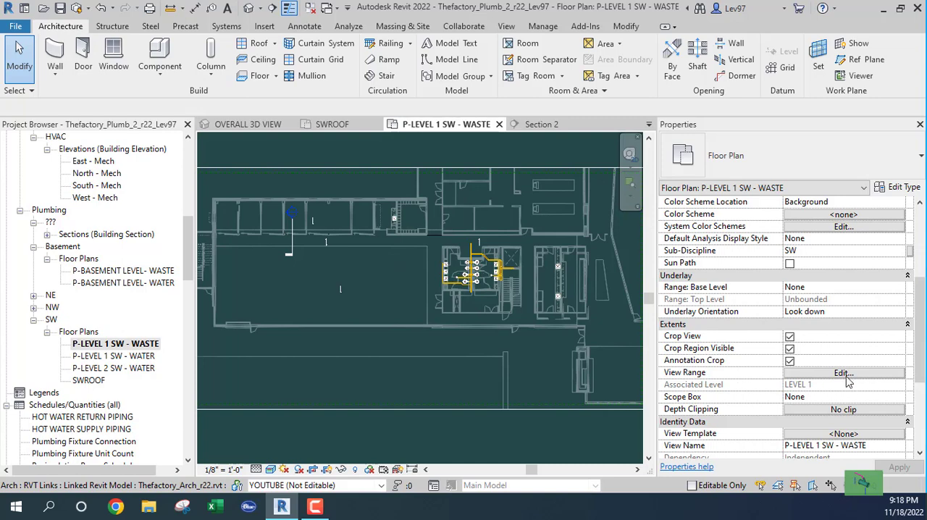
pyautogui.click(819, 373)
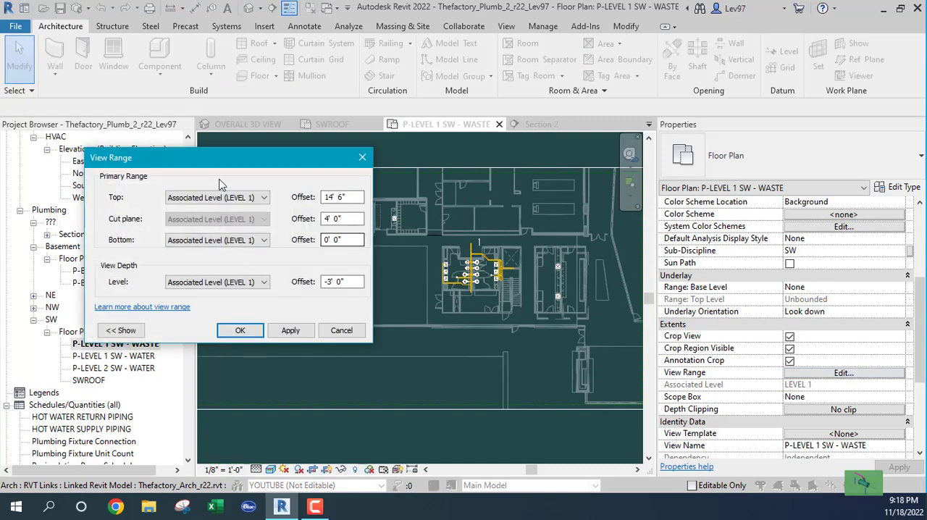
pyautogui.click(340, 330)
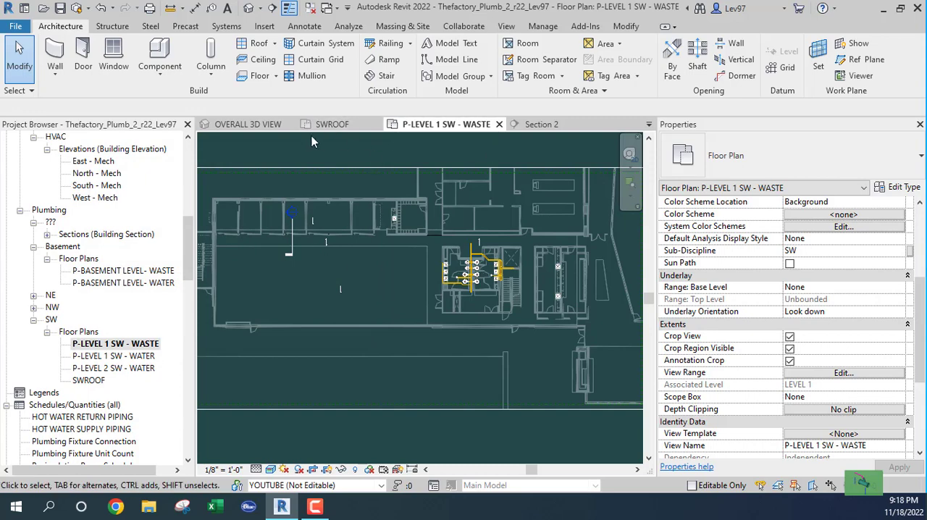
# Compare the section line in the SWROOF plan with Section 2, examining the upper and lower roofs, parapets and level lines
pyautogui.click(334, 124)
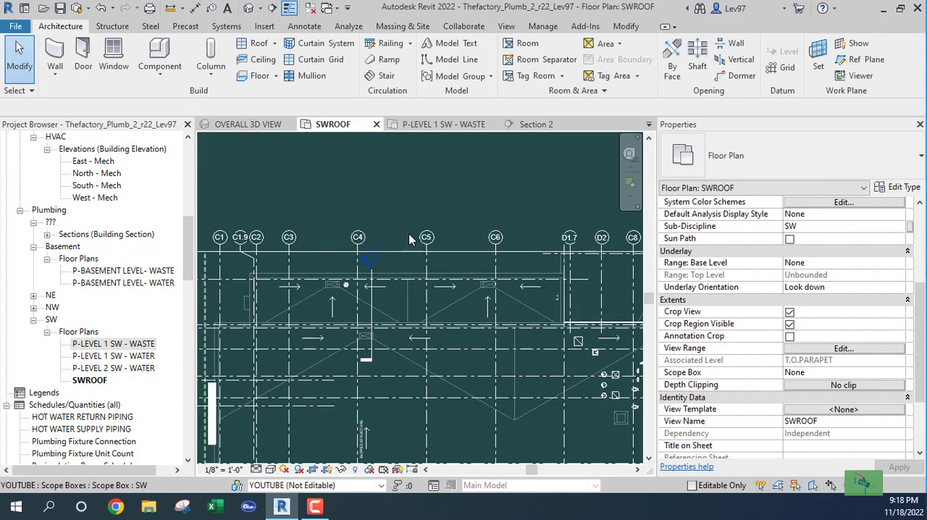
pyautogui.click(536, 125)
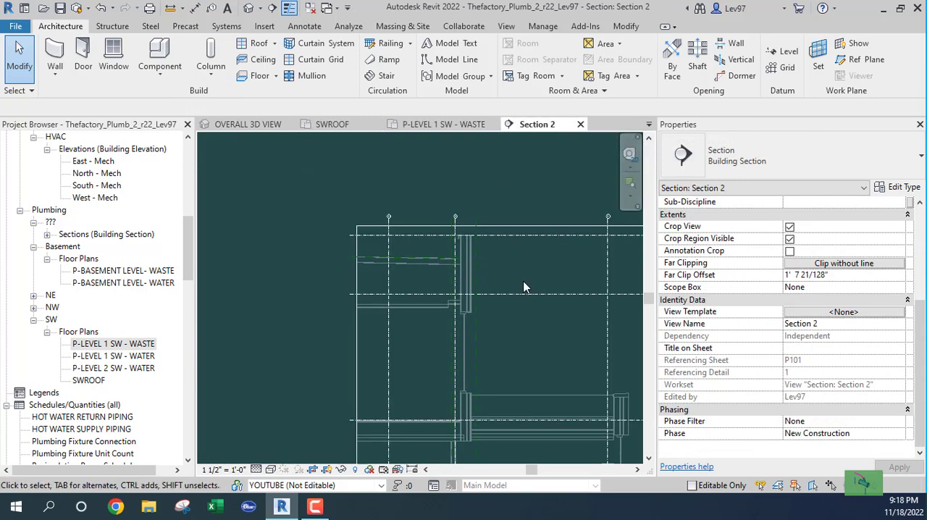
pyautogui.scroll(-2, 535, 328)
pyautogui.moveTo(528, 334); pyautogui.dragTo(513, 315, button='middle')
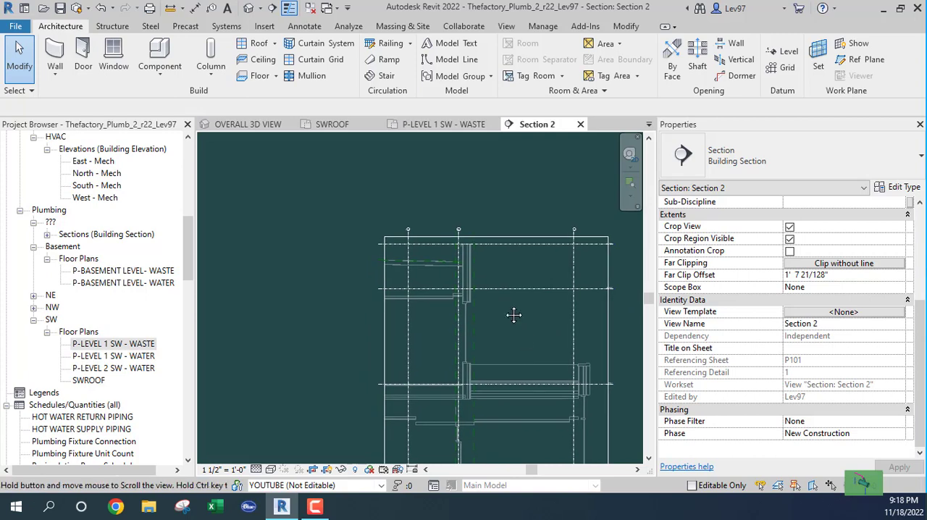
pyautogui.scroll(5, 513, 315)
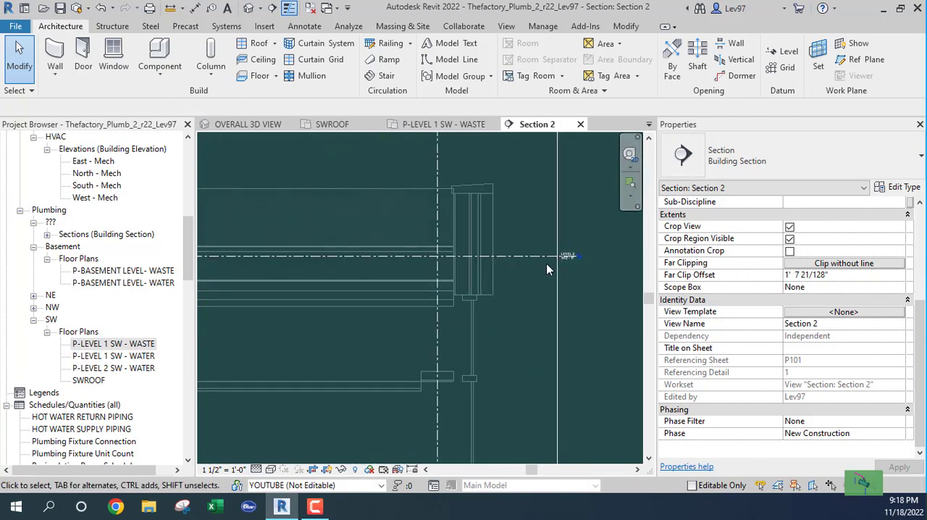
pyautogui.scroll(-3, 567, 266)
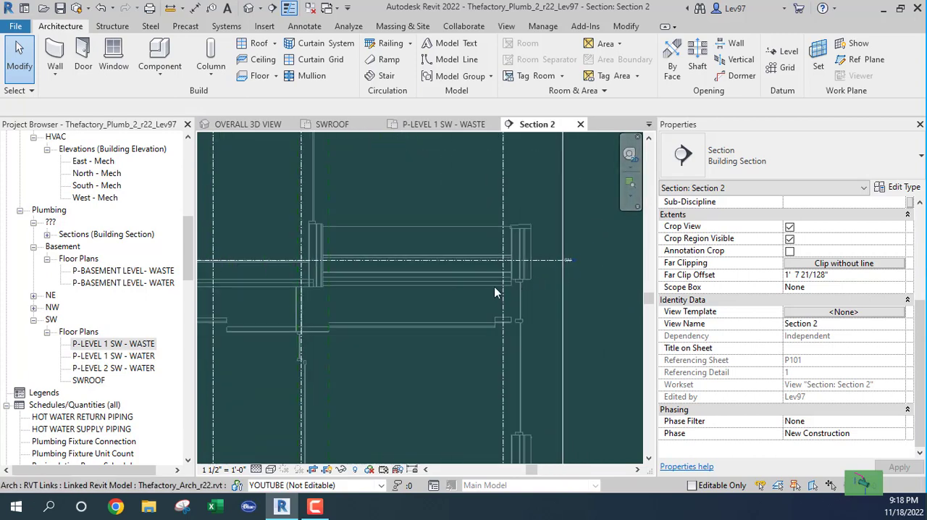
pyautogui.moveTo(449, 294); pyautogui.dragTo(572, 426, button='middle')
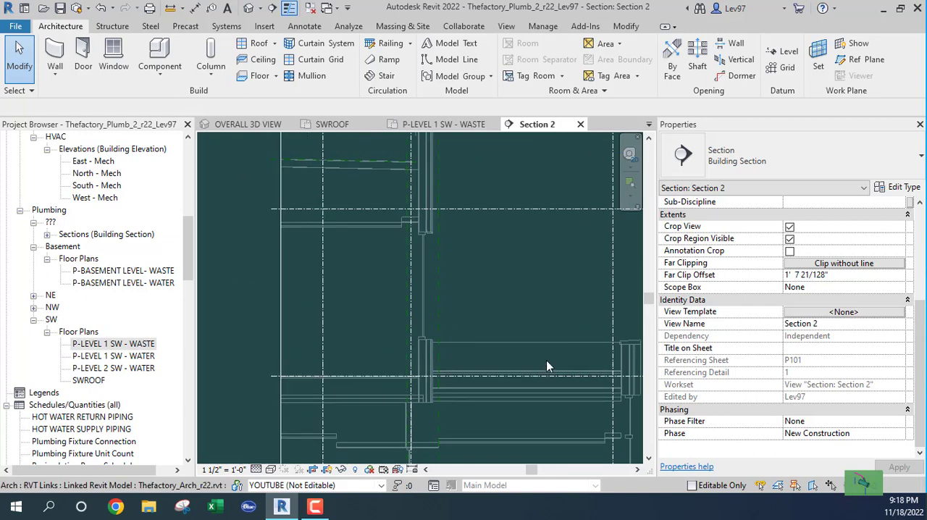
pyautogui.scroll(-2, 525, 340)
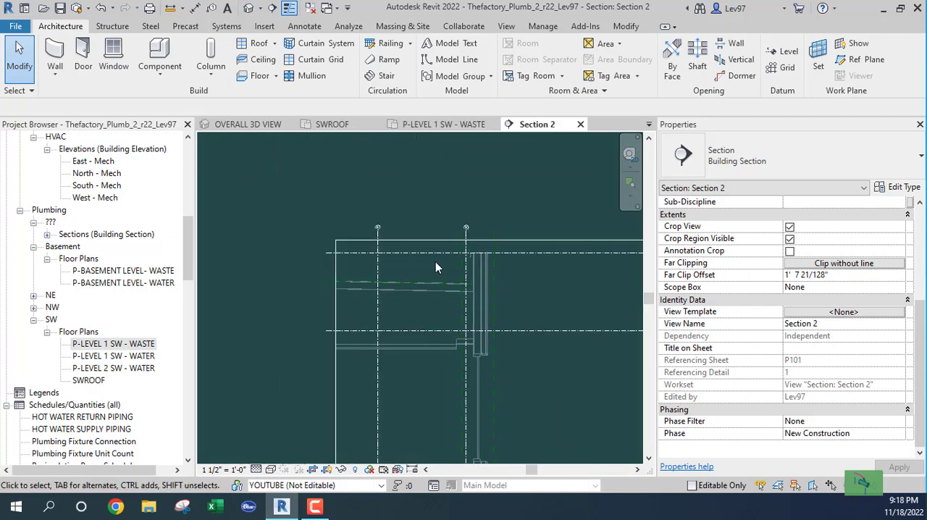
# In SWROOF, move the Section 2 line clear of the lower roof sump and extend its far clip past grid C4, about 6' 6 1/2" deep
pyautogui.click(362, 126)
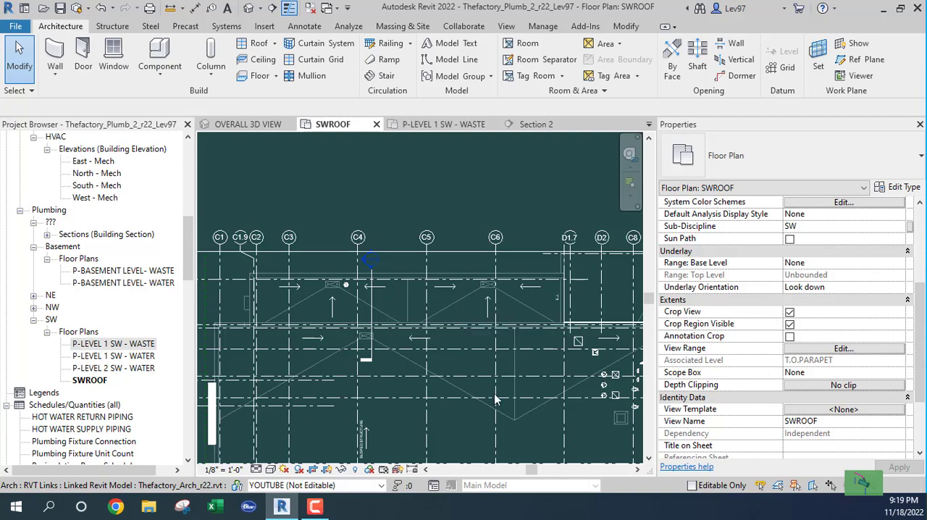
pyautogui.scroll(5, 435, 371)
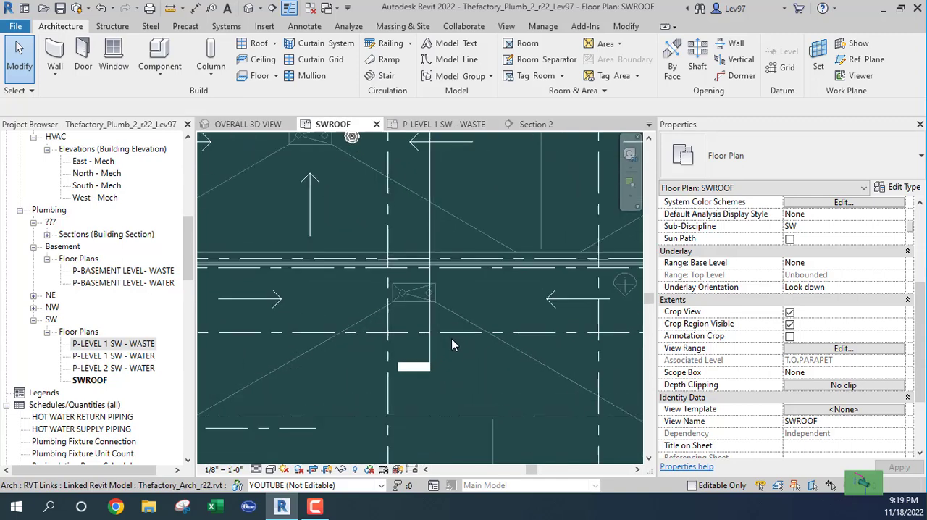
pyautogui.click(429, 232)
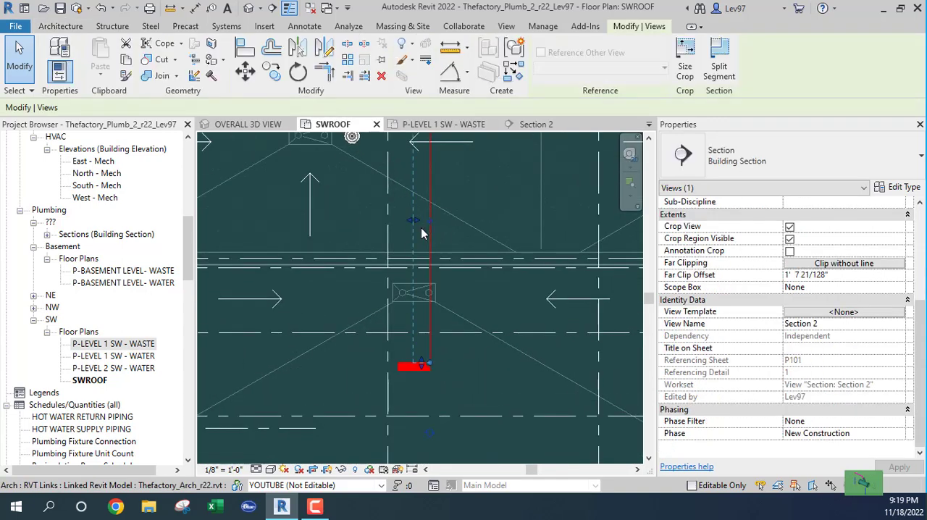
pyautogui.moveTo(444, 233); pyautogui.dragTo(379, 237)
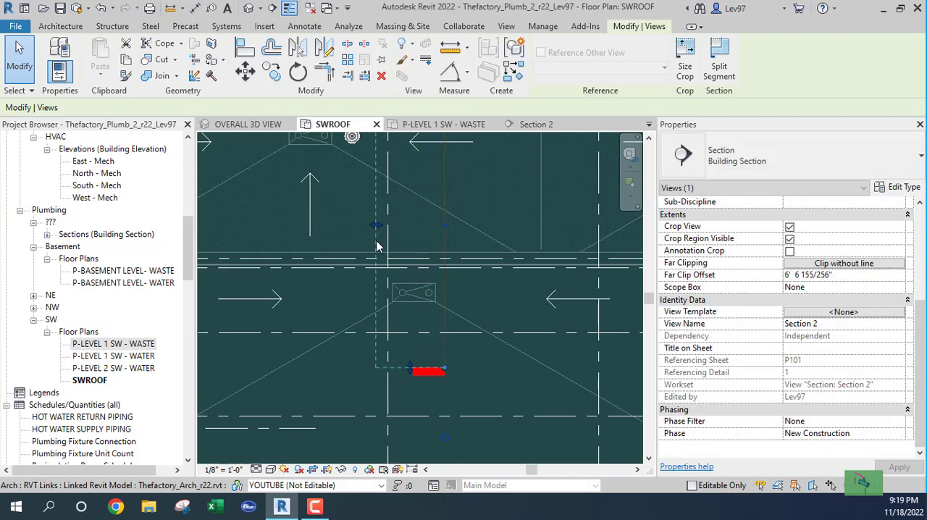
pyautogui.scroll(-1, 408, 234)
pyautogui.moveTo(417, 351); pyautogui.dragTo(417, 374, button='middle')
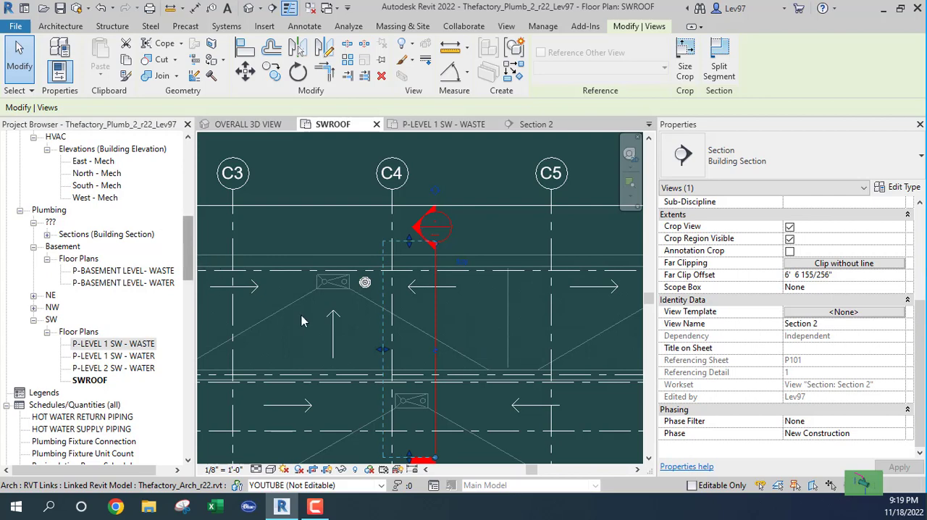
pyautogui.click(424, 405)
pyautogui.press('Escape')
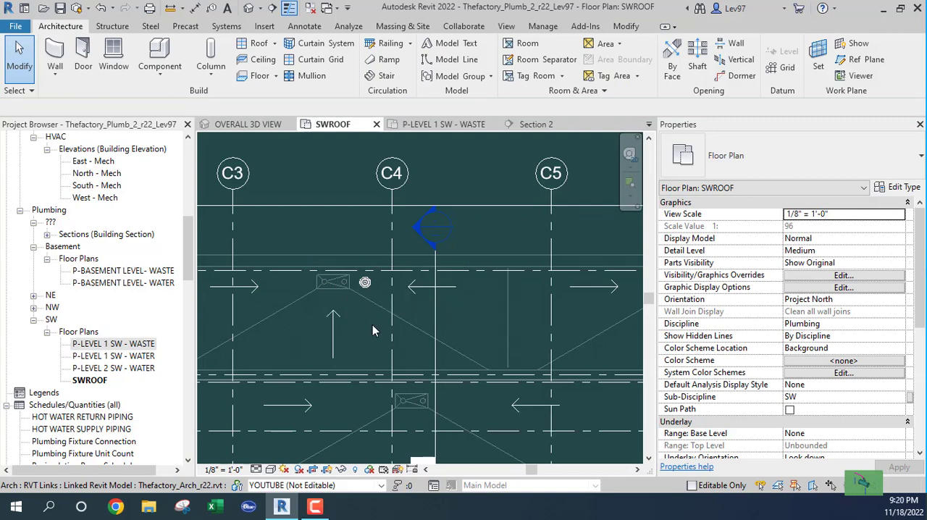
# Place an R2020_New_Roof Drain, type 15" Strainer - 4" Drain, on the T.O.PARAPET work plane at the lower C4 sump's circle nearest the section line
pyautogui.moveTo(372, 324); pyautogui.dragTo(390, 291, button='middle')
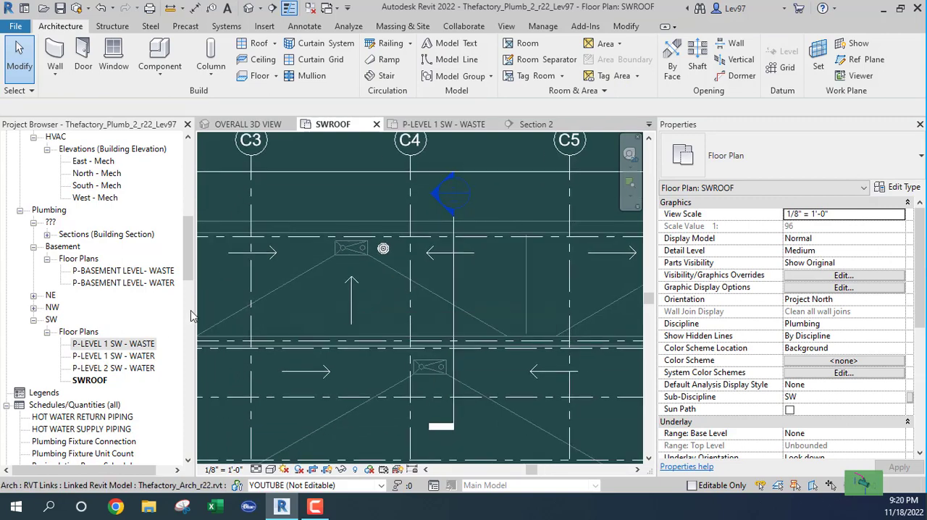
pyautogui.moveTo(187, 241); pyautogui.dragTo(197, 424)
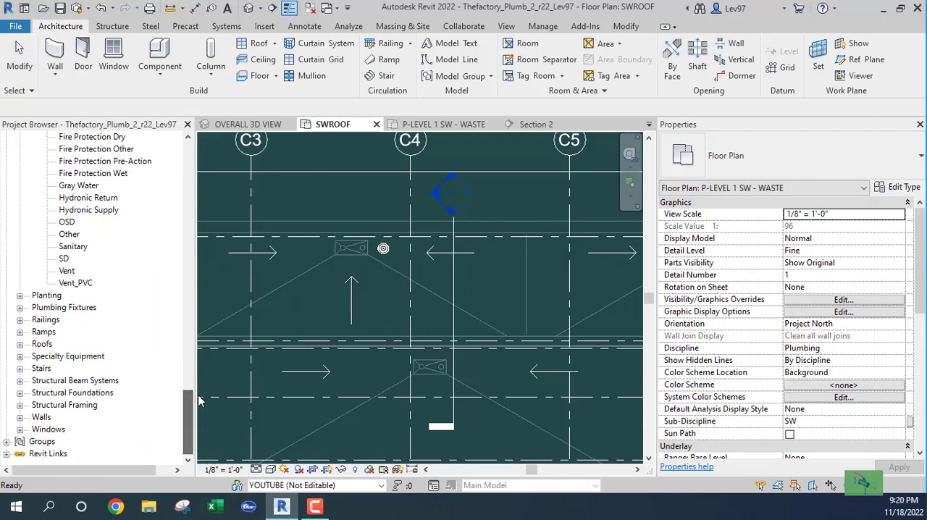
pyautogui.click(20, 307)
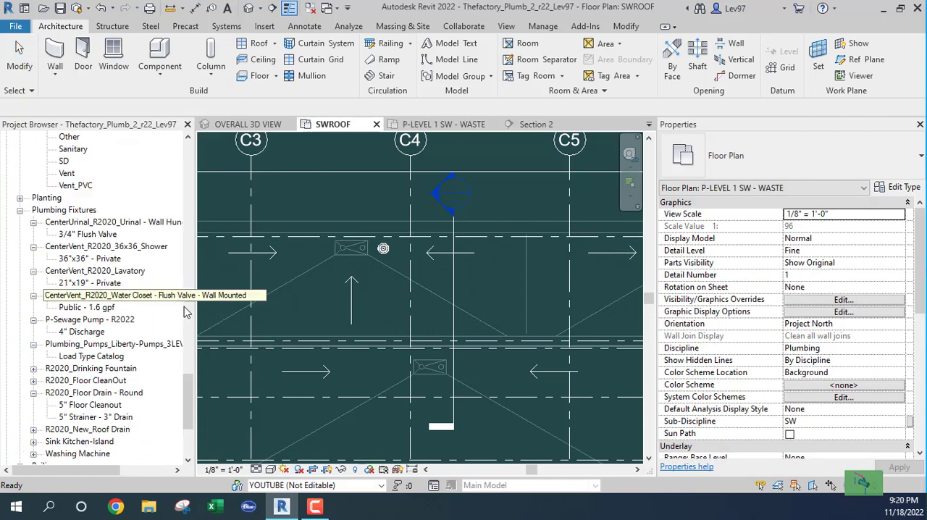
pyautogui.moveTo(187, 403); pyautogui.dragTo(186, 425)
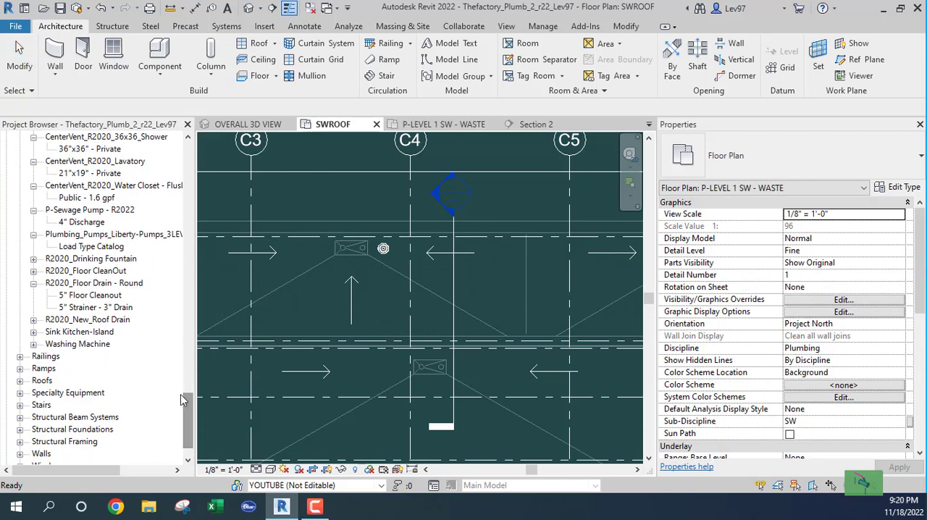
pyautogui.click(33, 320)
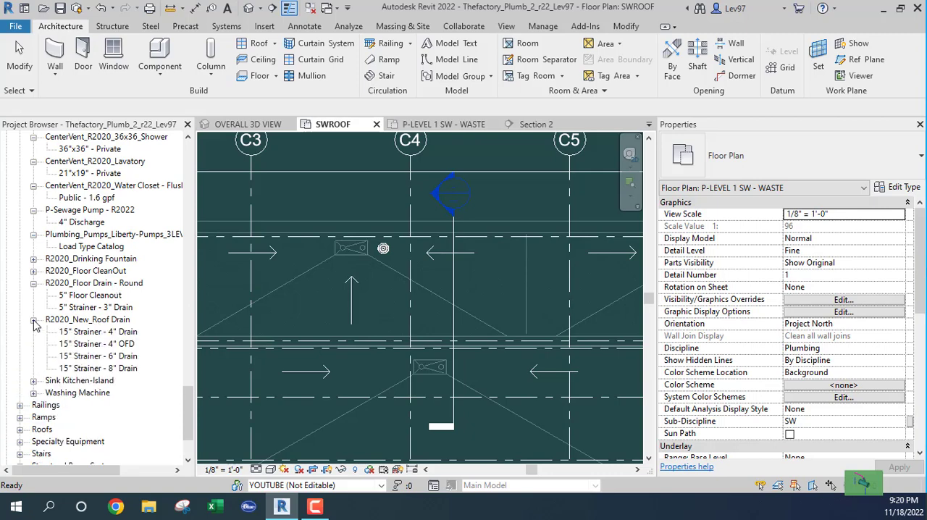
pyautogui.click(97, 332)
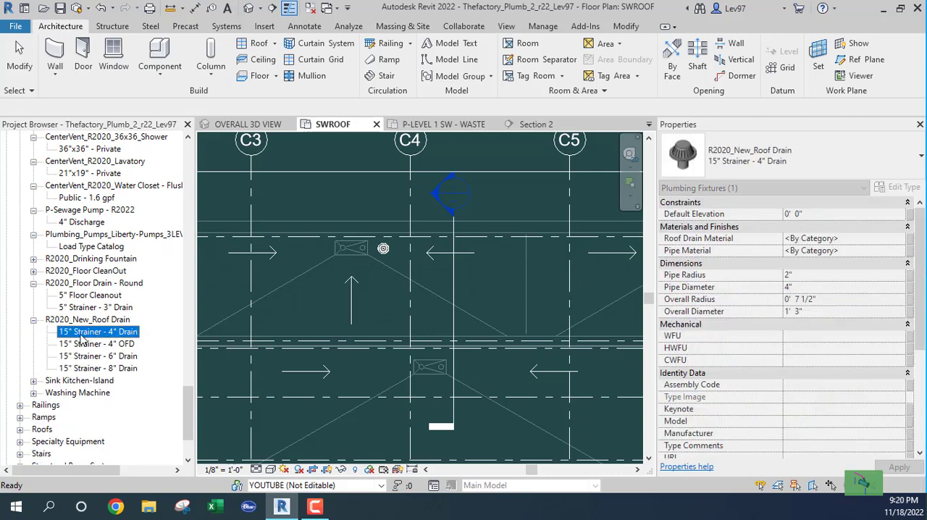
pyautogui.moveTo(429, 330); pyautogui.dragTo(428, 326)
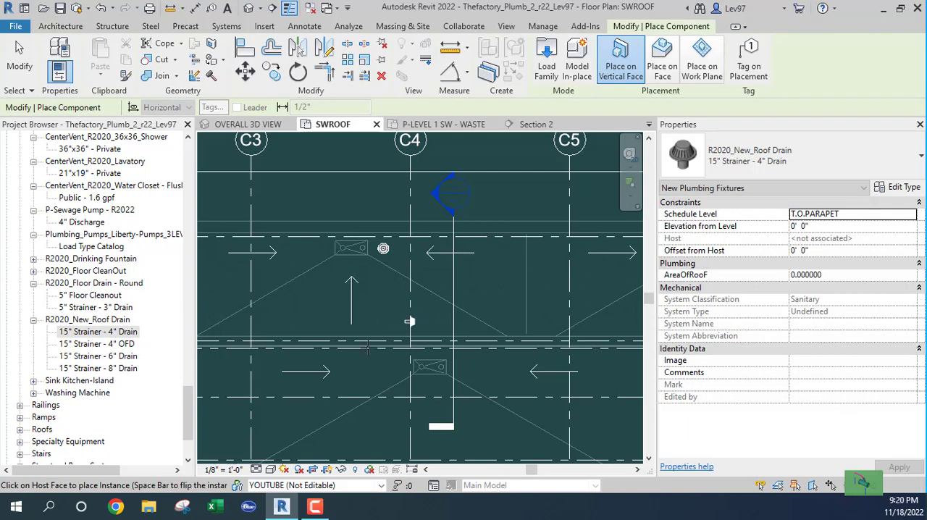
pyautogui.scroll(4, 444, 368)
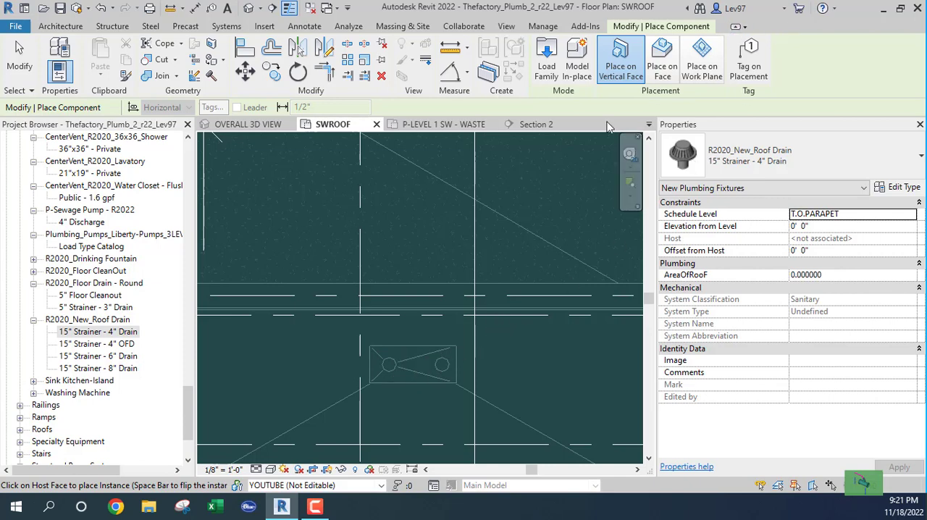
pyautogui.click(703, 73)
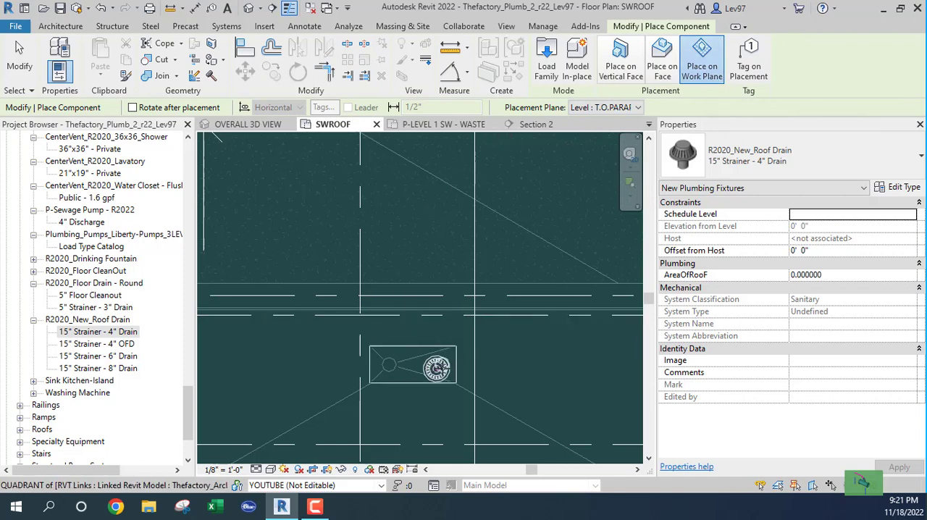
pyautogui.click(442, 364)
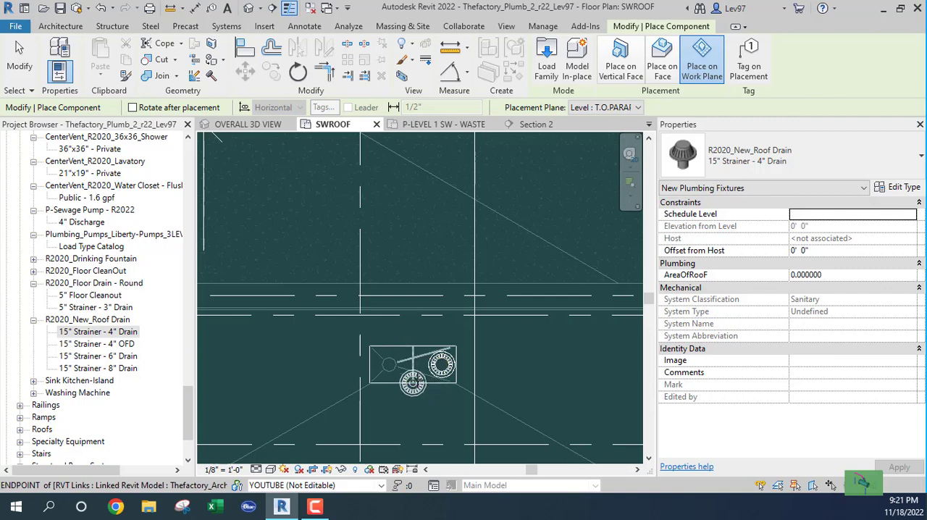
pyautogui.press('Escape')
pyautogui.press('Escape')
# Close the P-LEVEL 1 SW - WASTE view and shorten Section 2's far clip to about 2' 9 3/4", between the sump's two drain circles
pyautogui.click(435, 372)
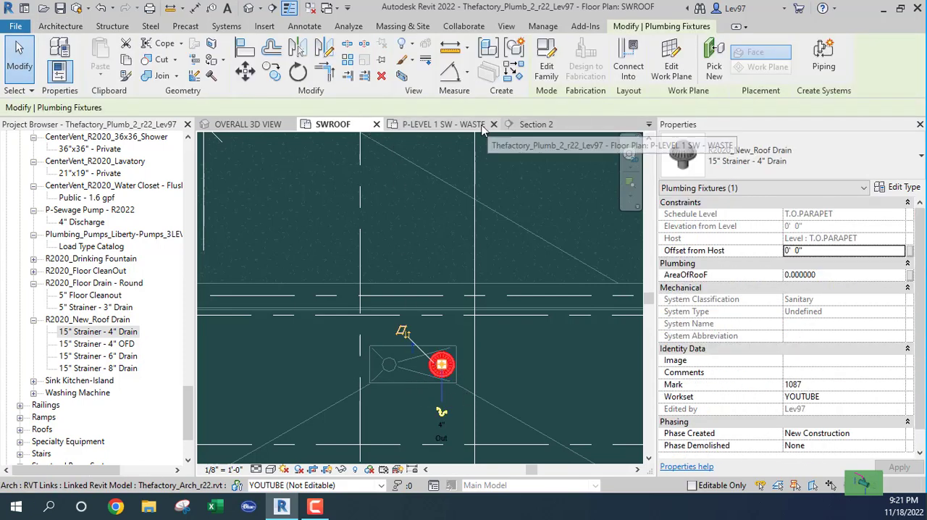
pyautogui.click(494, 125)
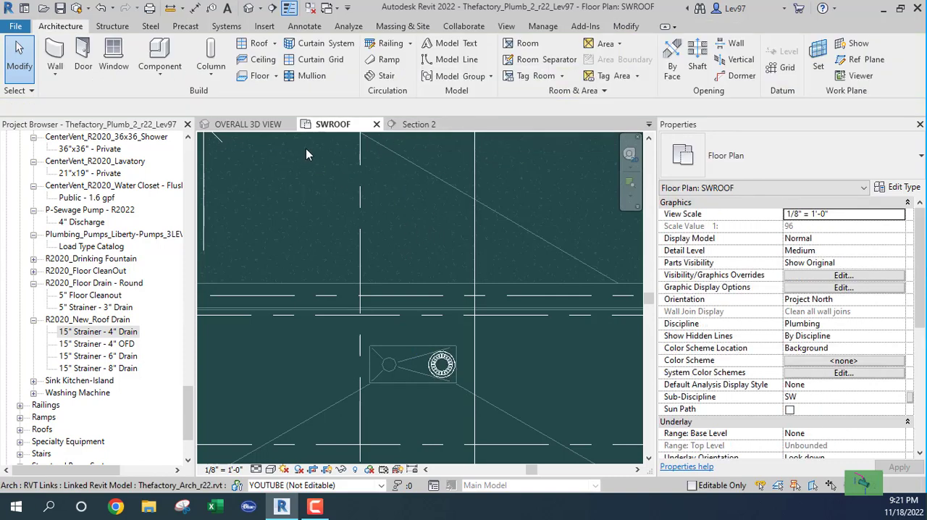
pyautogui.click(476, 345)
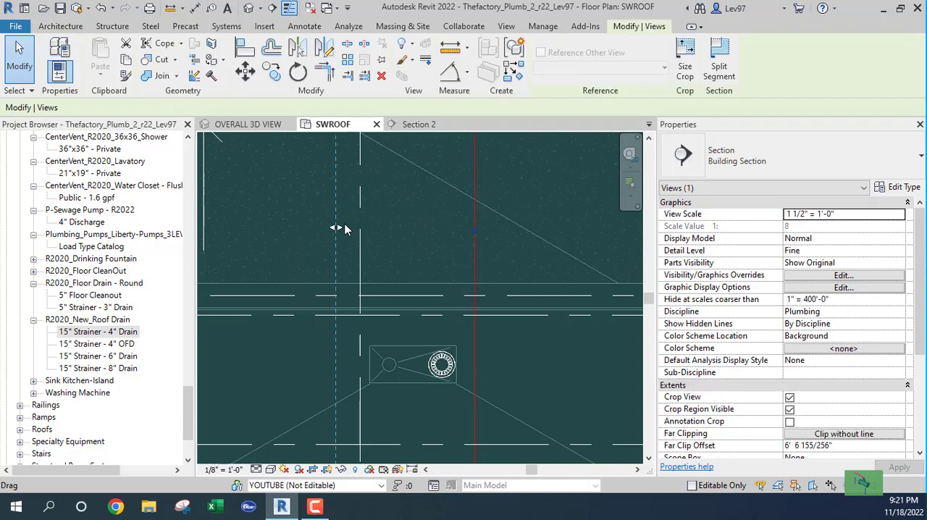
pyautogui.moveTo(340, 227); pyautogui.dragTo(420, 236)
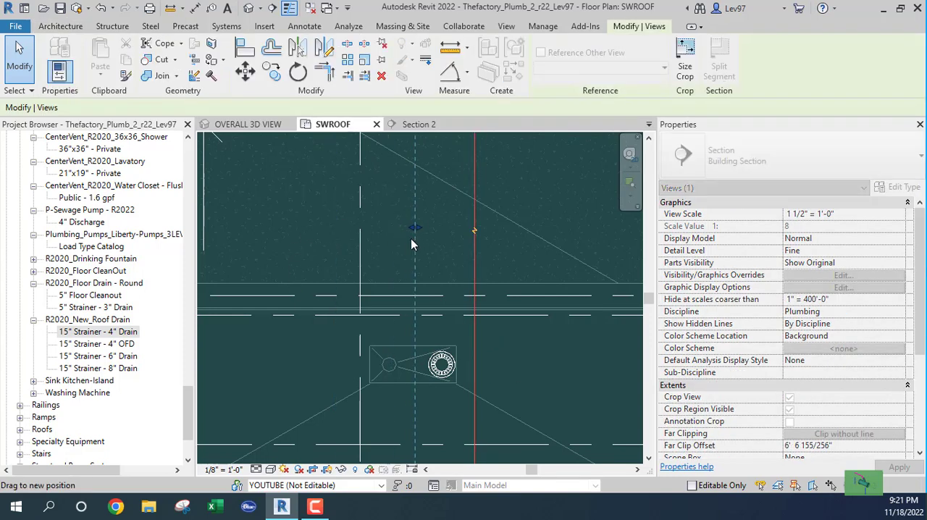
pyautogui.click(534, 382)
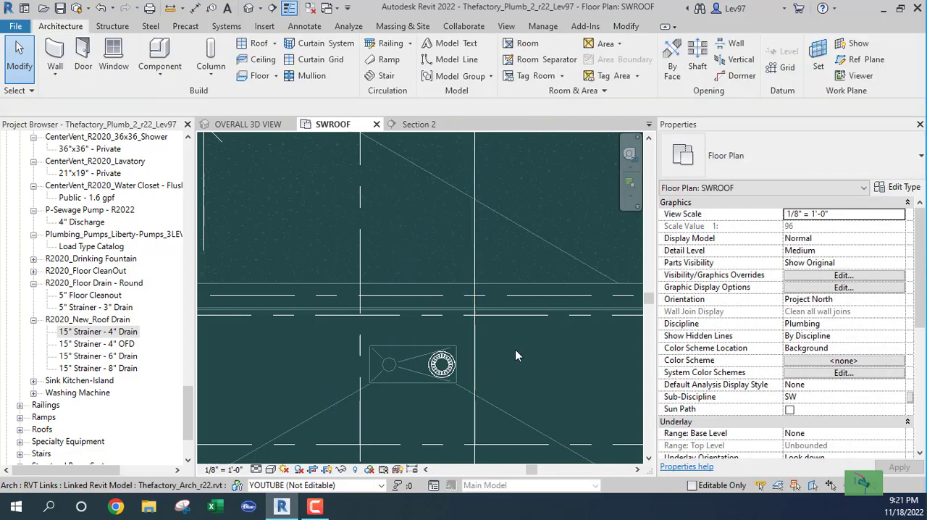
pyautogui.click(474, 360)
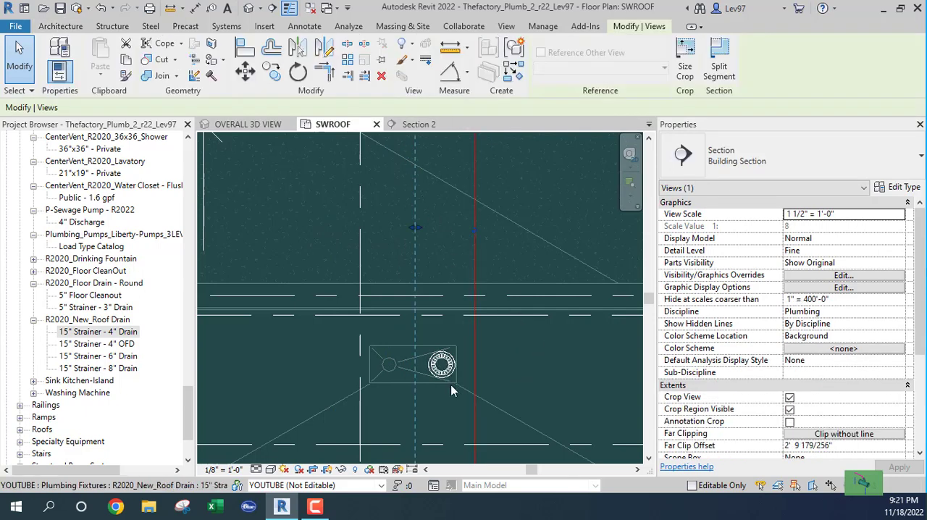
# Select the placed roof drain in SWROOF and examine its height in Section 2 against the T.O.PARAPET level and the two roofs
pyautogui.click(443, 366)
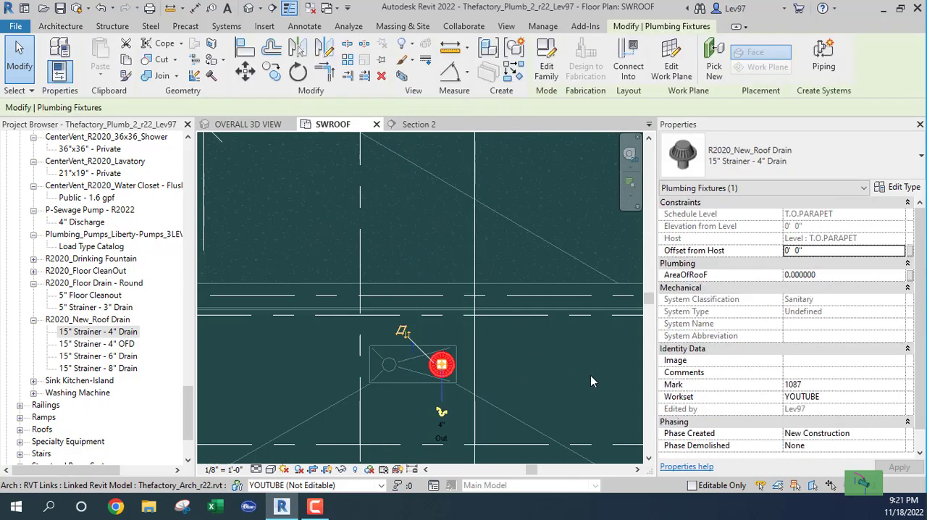
pyautogui.click(420, 126)
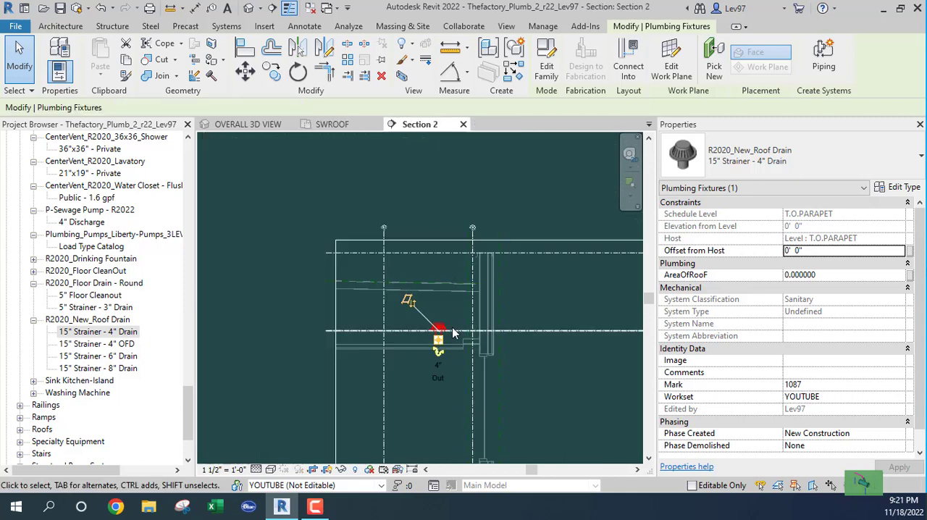
pyautogui.scroll(5, 442, 361)
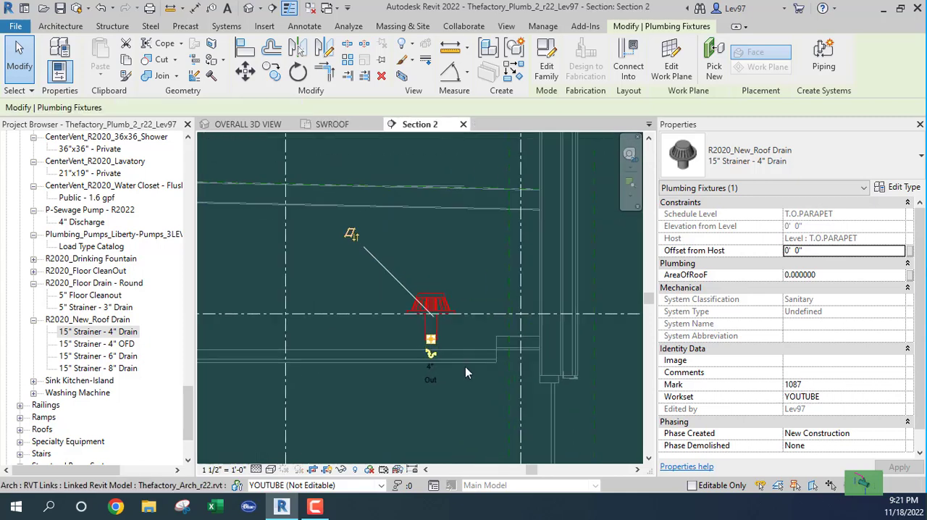
pyautogui.scroll(-1, 465, 366)
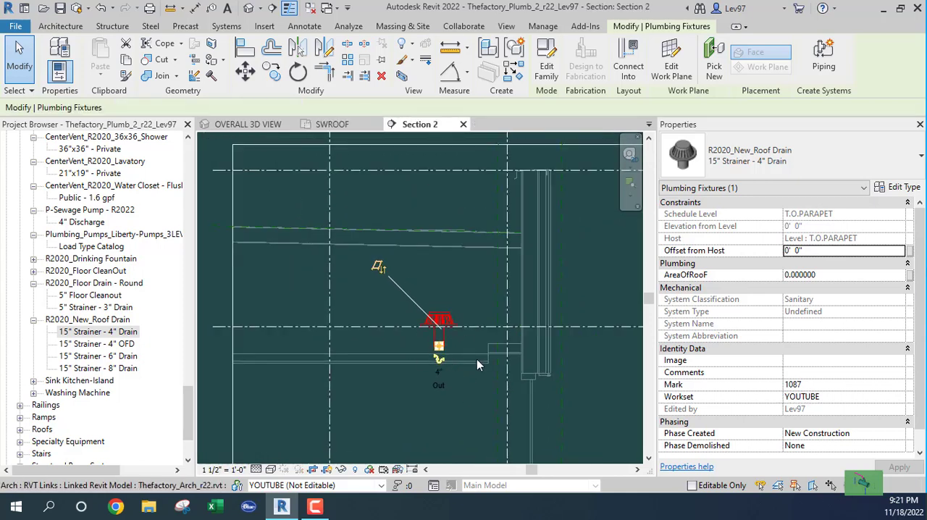
pyautogui.scroll(-3, 470, 360)
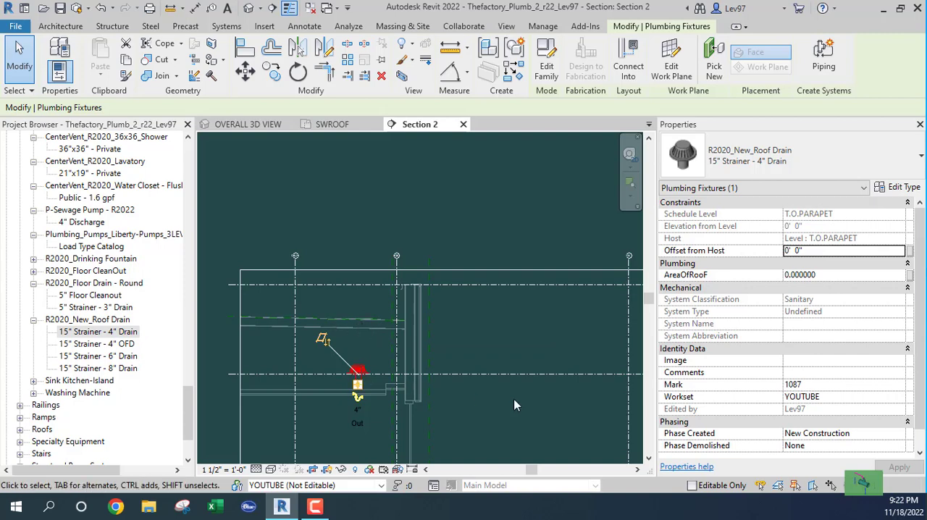
pyautogui.moveTo(501, 404); pyautogui.dragTo(226, 344, button='middle')
pyautogui.scroll(6, 425, 314)
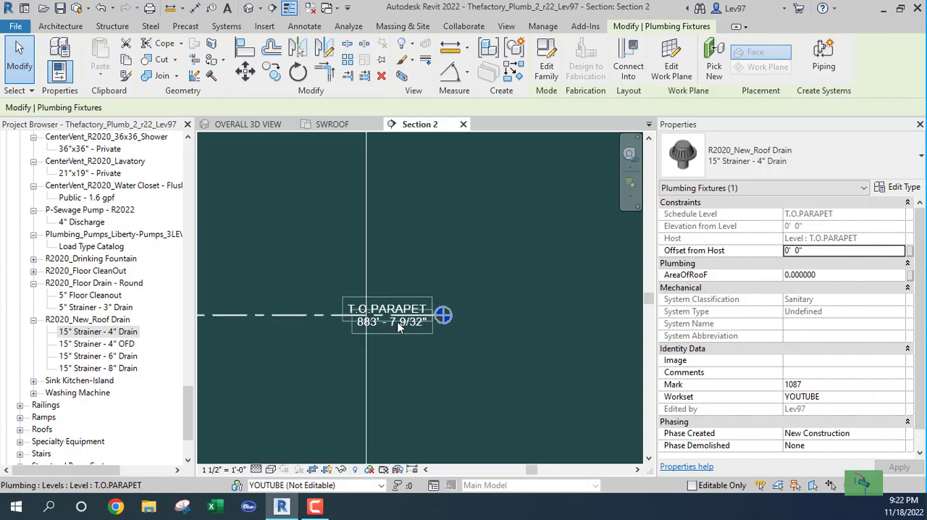
pyautogui.scroll(-2, 311, 337)
pyautogui.moveTo(300, 361); pyautogui.dragTo(719, 337, button='middle')
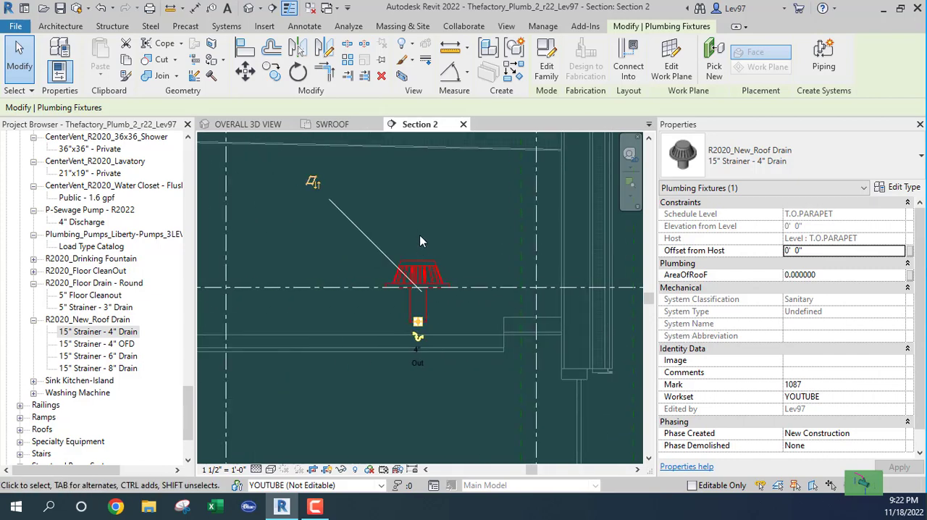
pyautogui.scroll(-2, 474, 247)
pyautogui.moveTo(462, 252); pyautogui.dragTo(478, 407, button='middle')
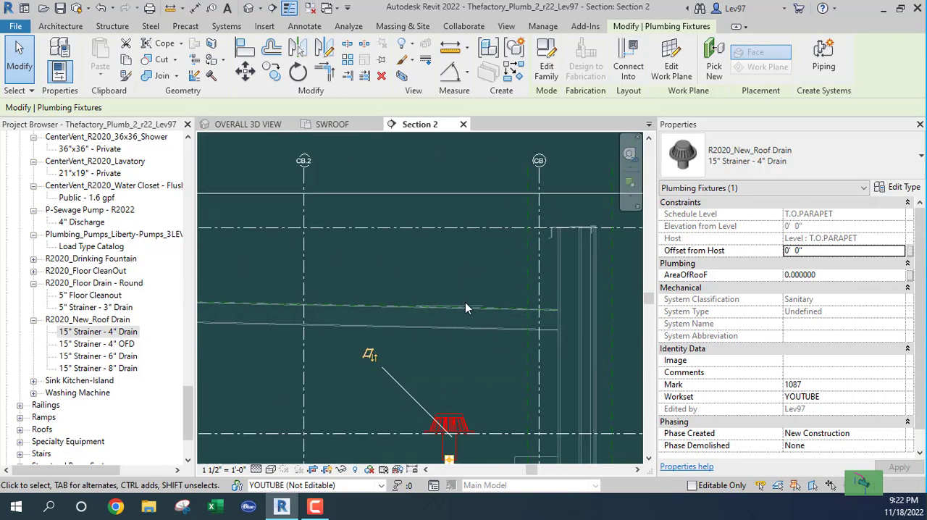
pyautogui.scroll(-4, 483, 350)
pyautogui.moveTo(461, 347); pyautogui.dragTo(443, 337, button='middle')
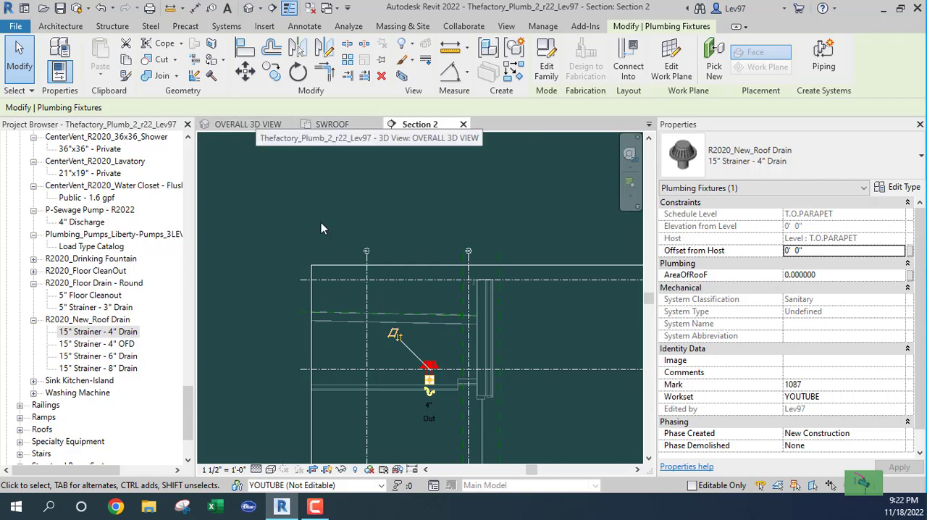
# In OVERALL 3D VIEW, try hiding the Thefactory_Arch_r22.rvt link to expose the roof drain, and undo the visibility change
pyautogui.click(254, 125)
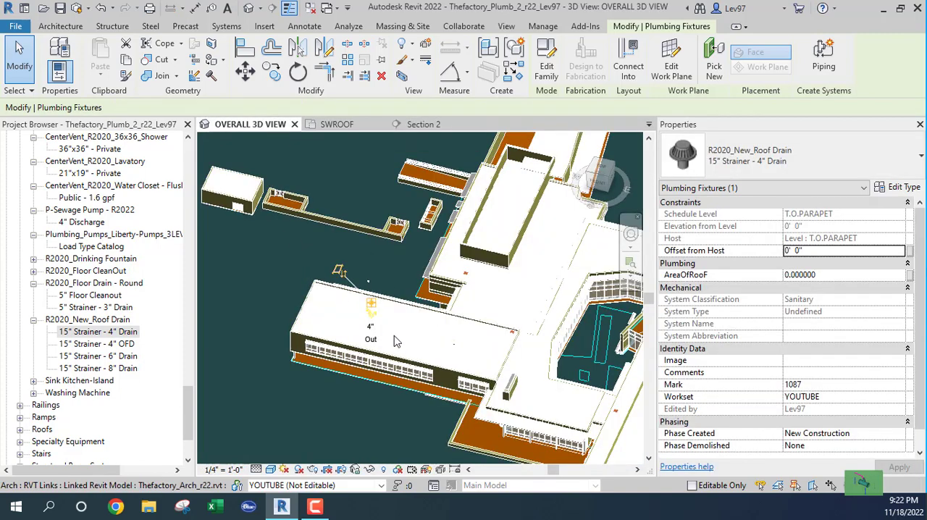
pyautogui.scroll(6, 394, 341)
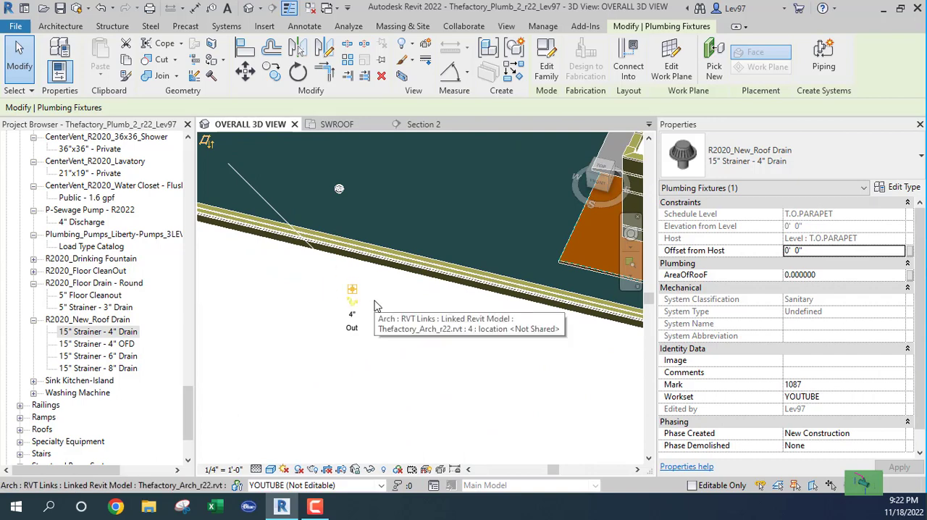
pyautogui.moveTo(380, 307)
pyautogui.keyDown('shift'); pyautogui.mouseDown(button='middle')
pyautogui.moveTo(319, 328)
pyautogui.moveTo(271, 296)
pyautogui.moveTo(268, 305)
pyautogui.moveTo(262, 290)
pyautogui.moveTo(363, 321)
pyautogui.moveTo(423, 234)
pyautogui.mouseUp(button='middle'); pyautogui.keyUp('shift')
pyautogui.press('v')
pyautogui.press('g')
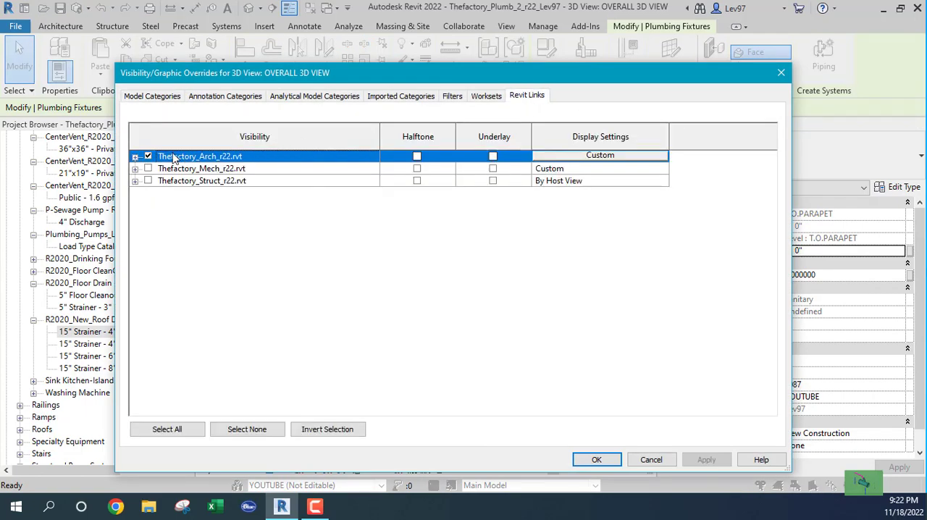
pyautogui.click(597, 460)
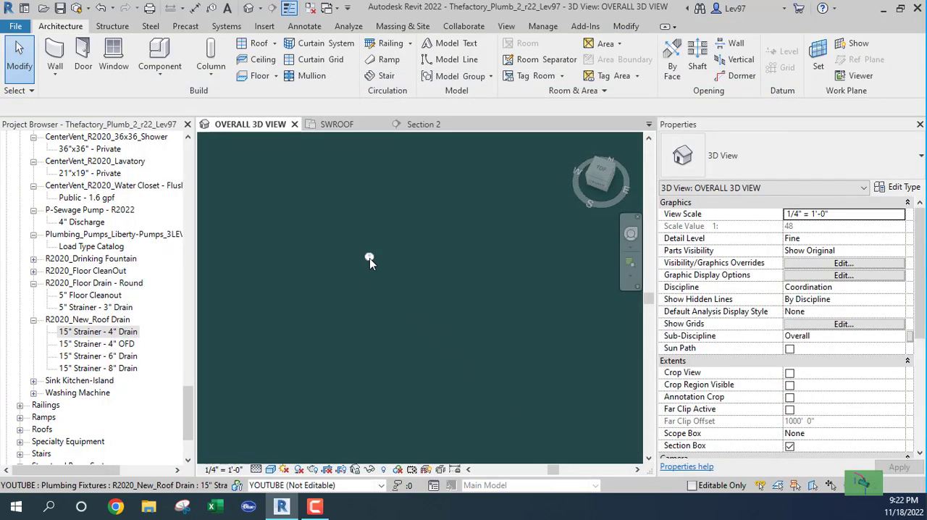
pyautogui.click(368, 257)
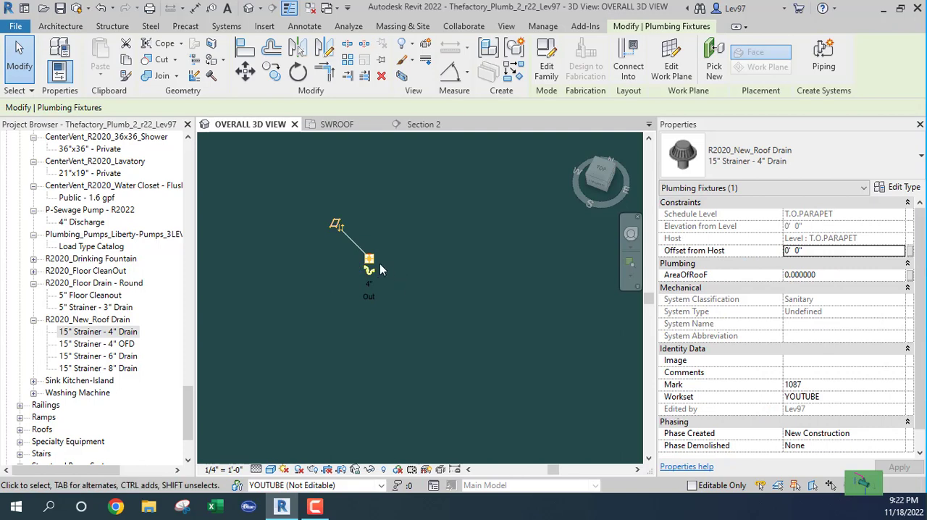
pyautogui.click(302, 220)
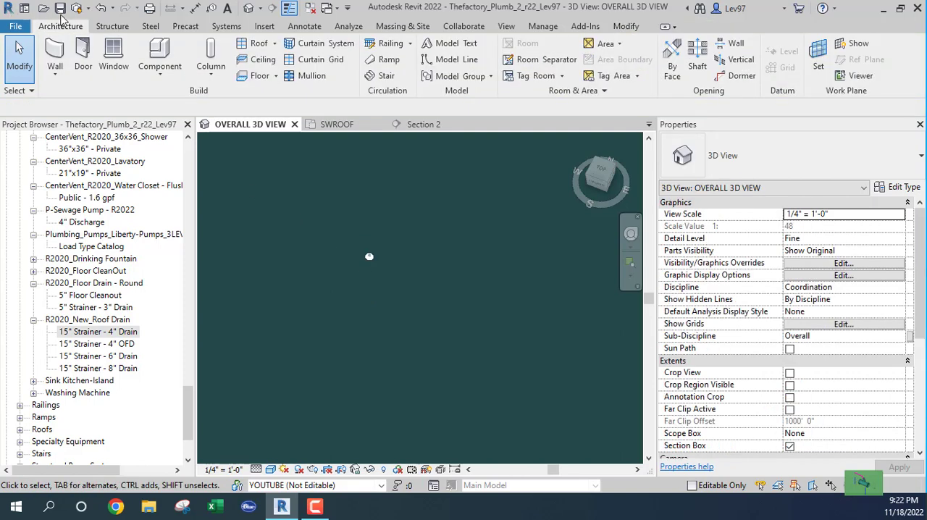
pyautogui.click(101, 10)
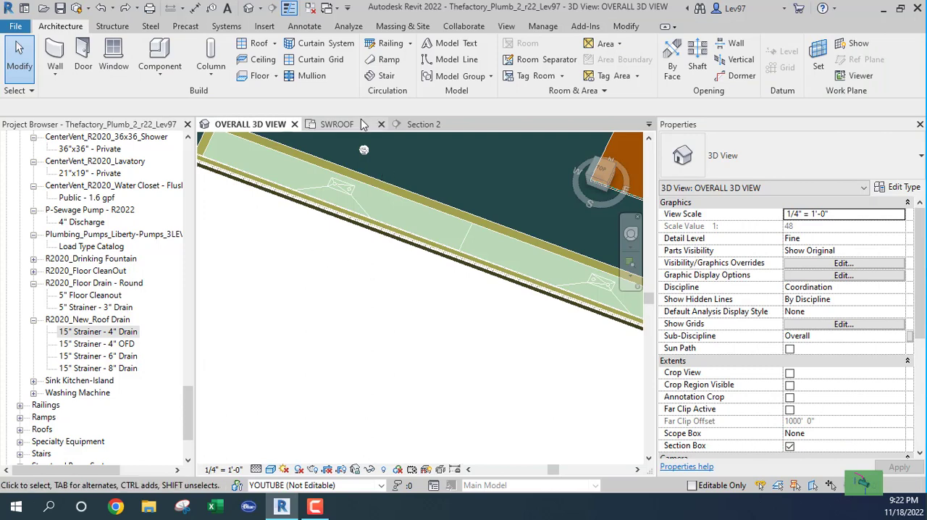
# Select the lower sump's roof drain in SWROOF and compare its position across OVERALL 3D VIEW, Section 2 and the plan
pyautogui.click(311, 124)
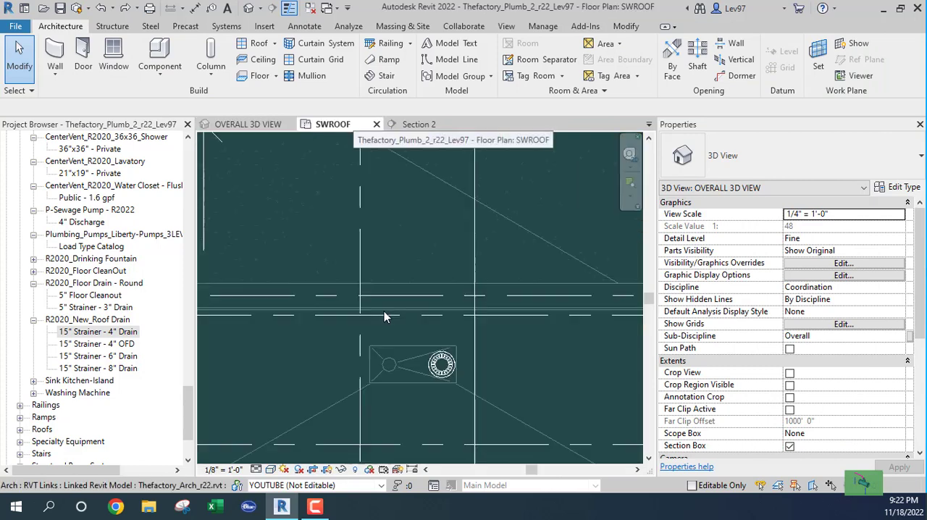
pyautogui.click(441, 364)
pyautogui.click(248, 129)
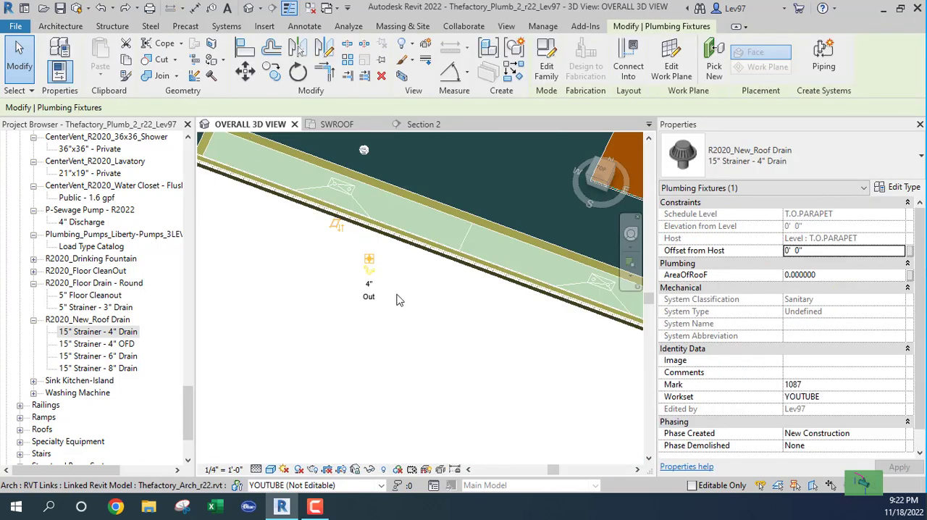
pyautogui.keyDown('shift'); pyautogui.moveTo(416, 293); pyautogui.dragTo(409, 156, button='middle'); pyautogui.keyUp('shift')
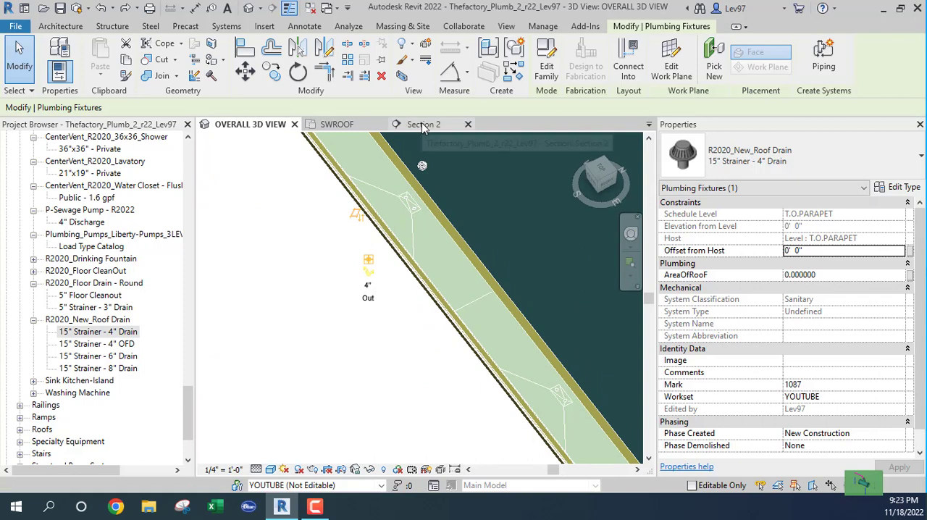
pyautogui.click(423, 125)
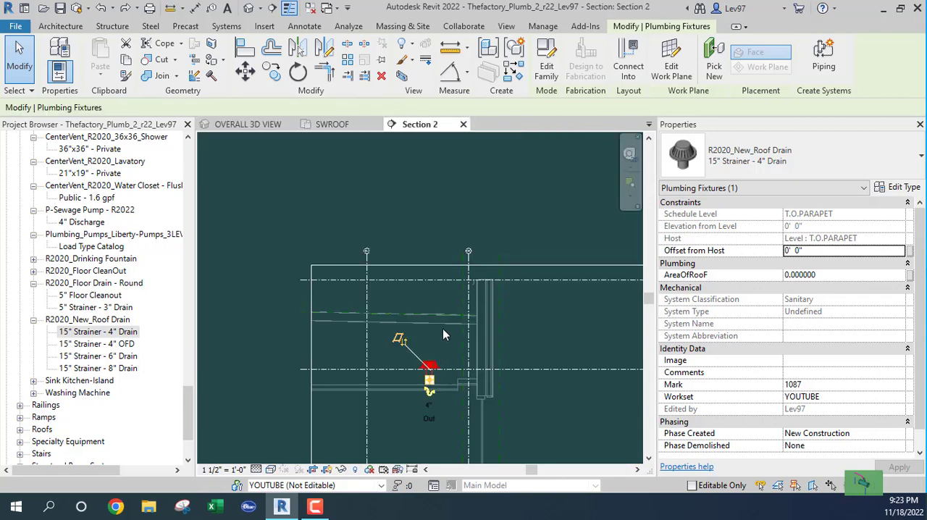
pyautogui.scroll(3, 434, 312)
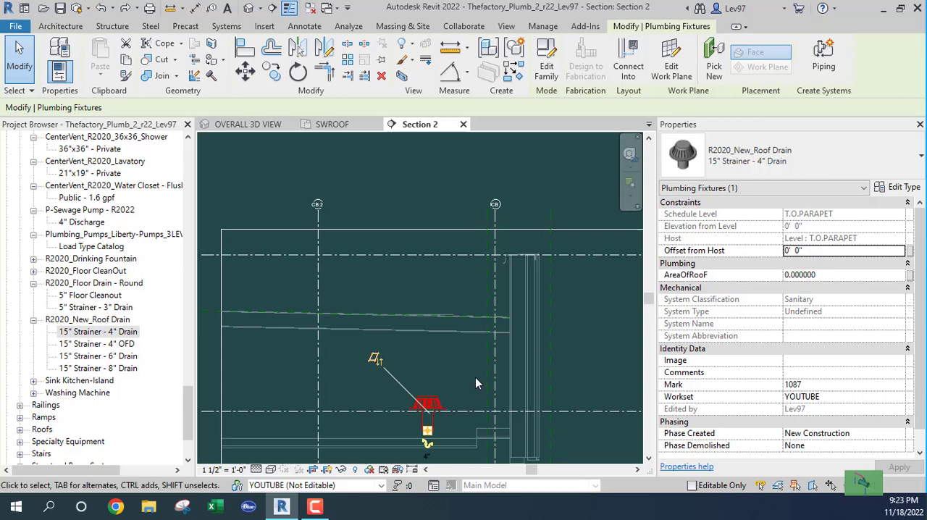
pyautogui.click(337, 127)
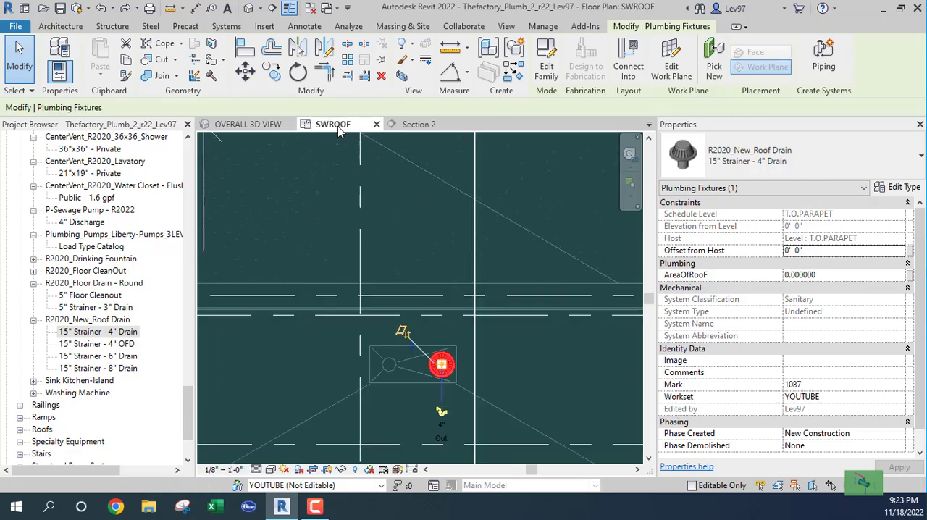
# Inspect the selected drain in OVERALL 3D VIEW with the Wireframe visual style, and return the view to Shaded
pyautogui.click(270, 128)
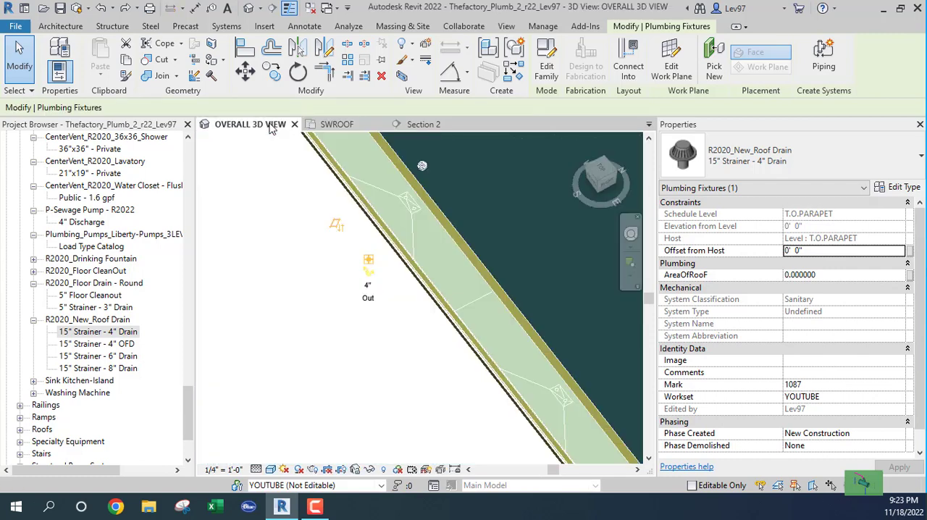
pyautogui.click(271, 470)
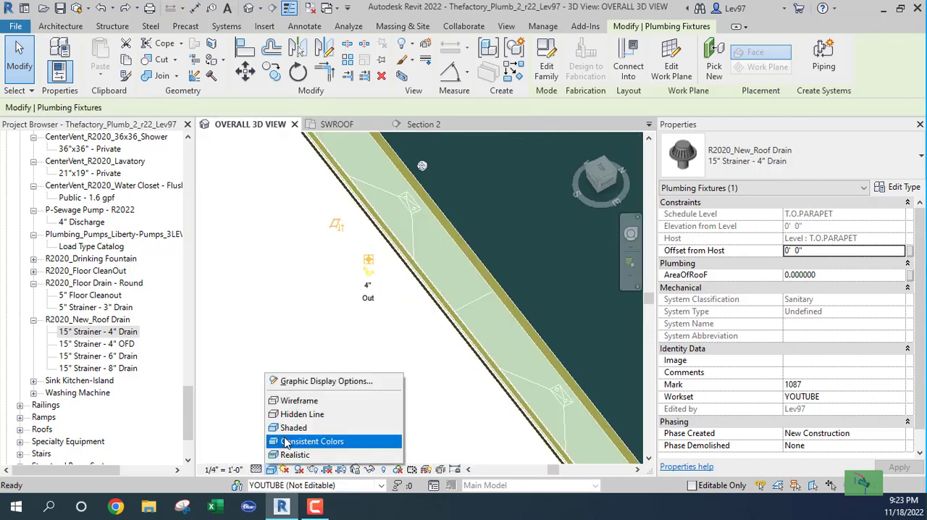
pyautogui.click(310, 402)
pyautogui.scroll(4, 371, 275)
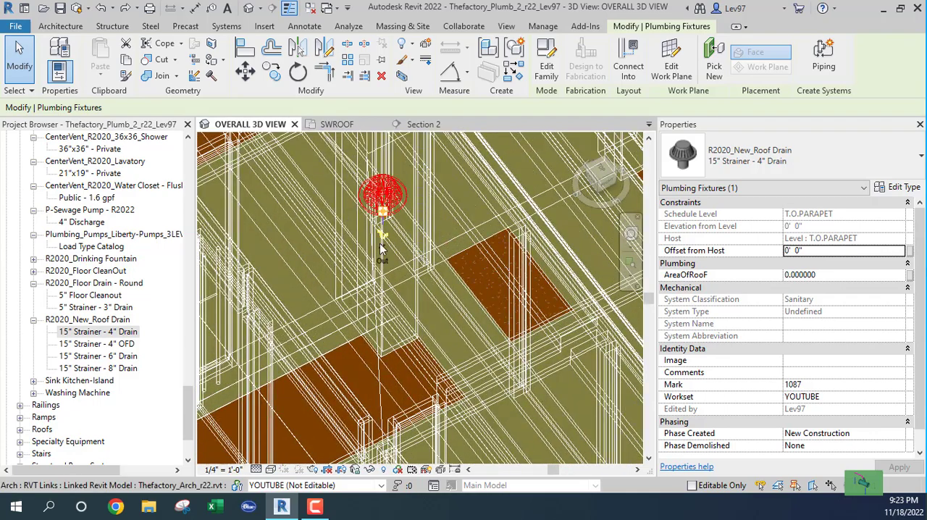
pyautogui.click(272, 471)
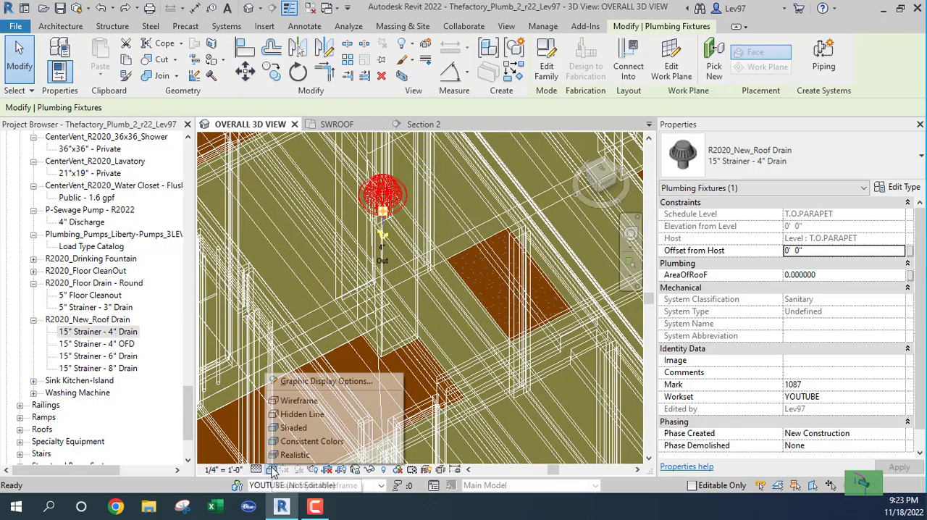
pyautogui.click(303, 427)
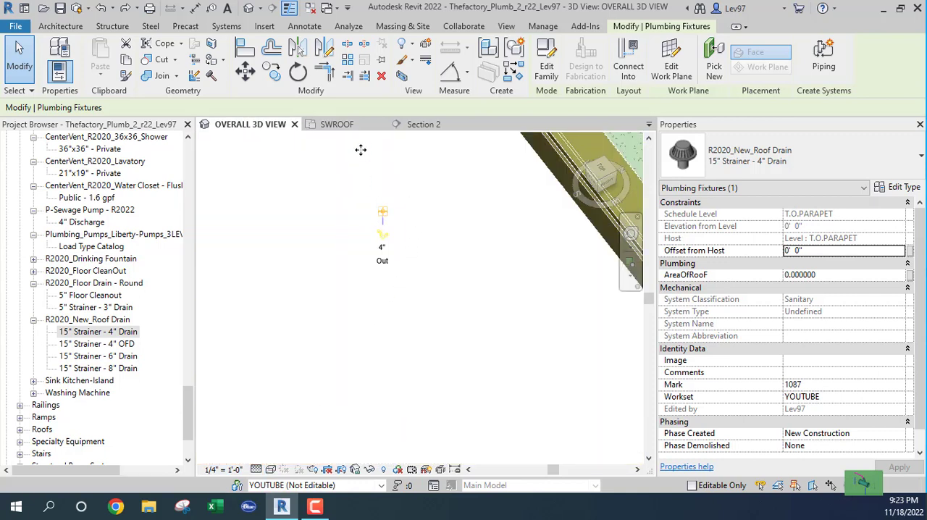
# Inspect the sumps around the drain with the Hidden Line visual style, clear the selection and restore OVERALL 3D VIEW to Shaded
pyautogui.click(271, 471)
pyautogui.click(299, 414)
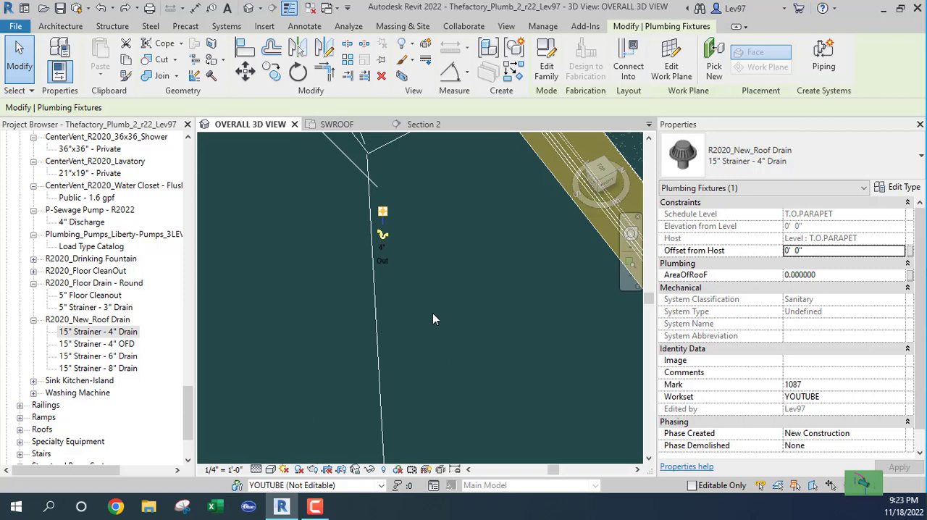
pyautogui.scroll(-5, 433, 314)
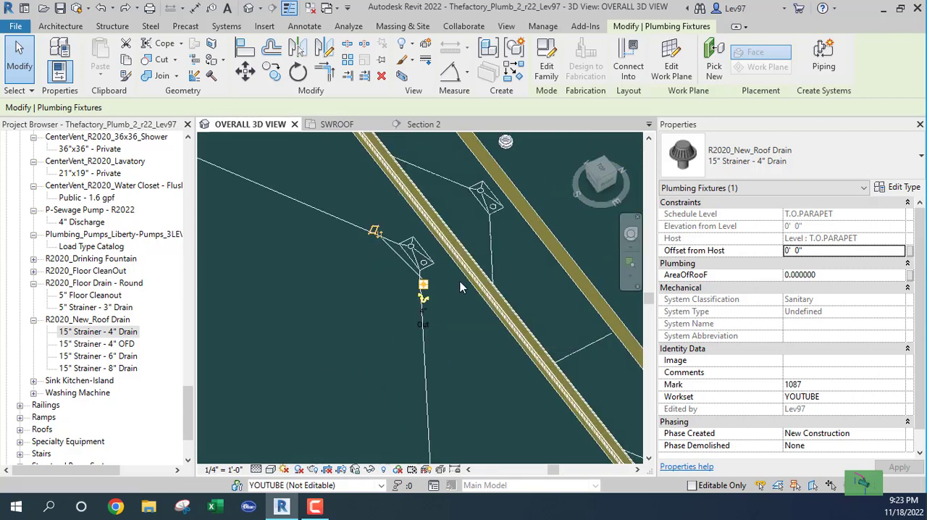
pyautogui.press('Escape')
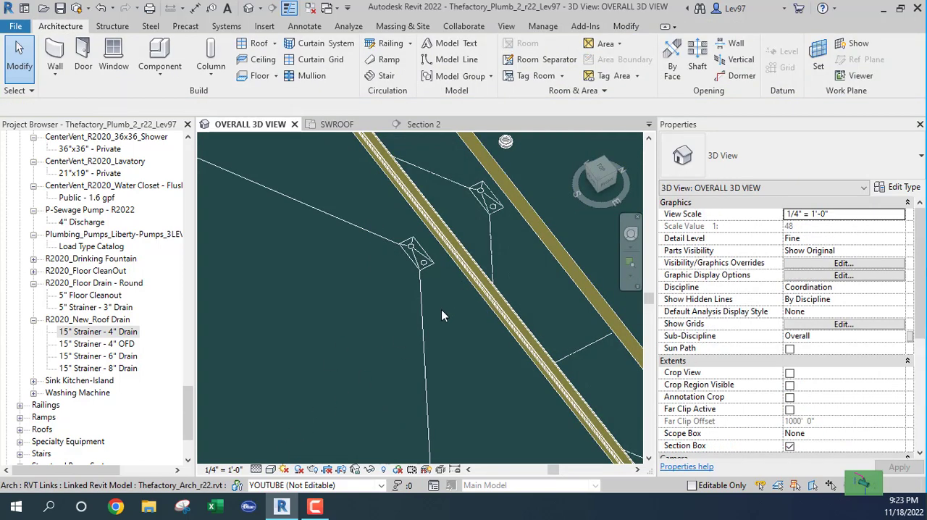
pyautogui.click(270, 469)
pyautogui.click(294, 428)
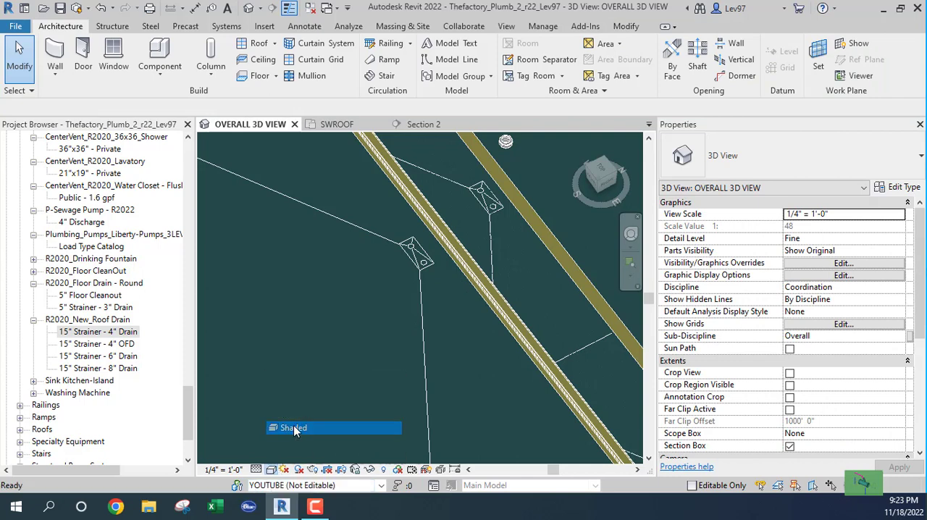
# Select the roof drain in Section 2, compare it with the roof lines above and locate it in the SWROOF plan
pyautogui.click(427, 126)
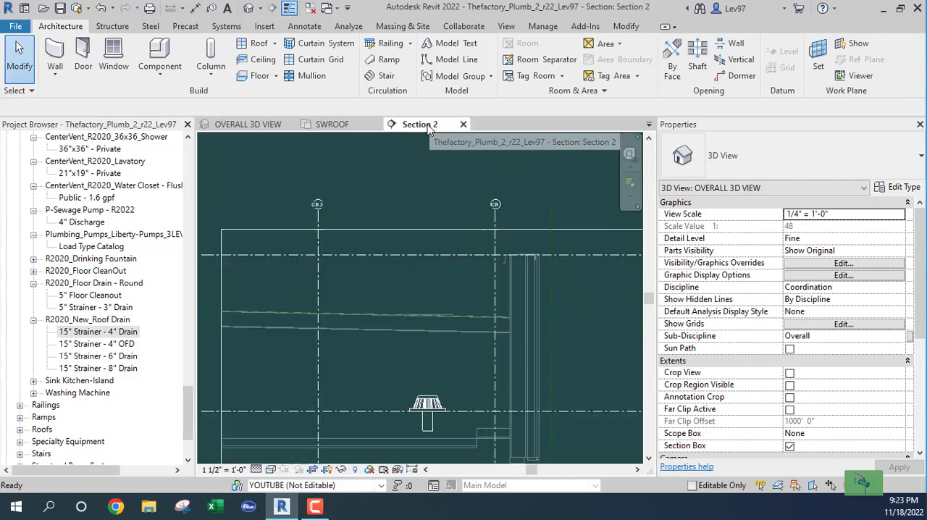
pyautogui.moveTo(422, 363); pyautogui.dragTo(389, 295, button='middle')
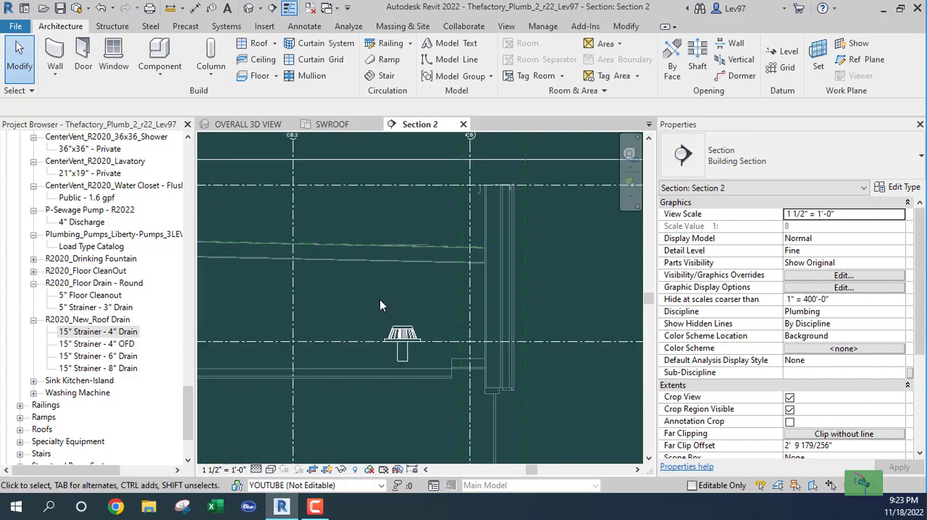
pyautogui.click(373, 331)
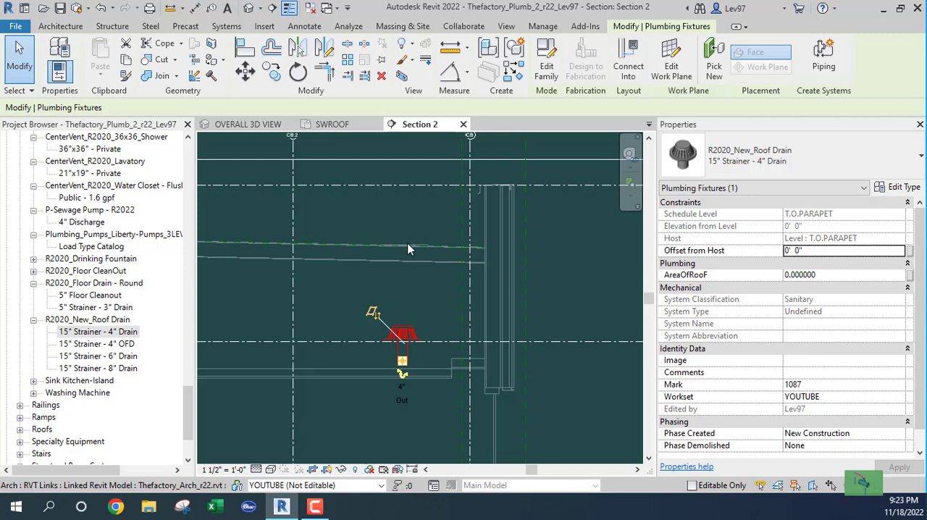
pyautogui.click(332, 124)
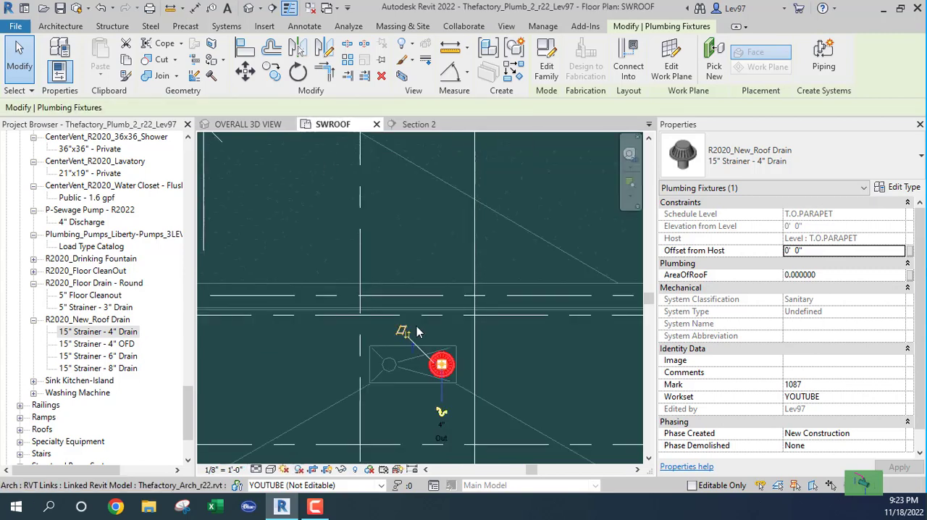
# Clear the drain selection and check the lower sump's roof drain and its surroundings in Section 2 and the SWROOF plan
pyautogui.press('Escape')
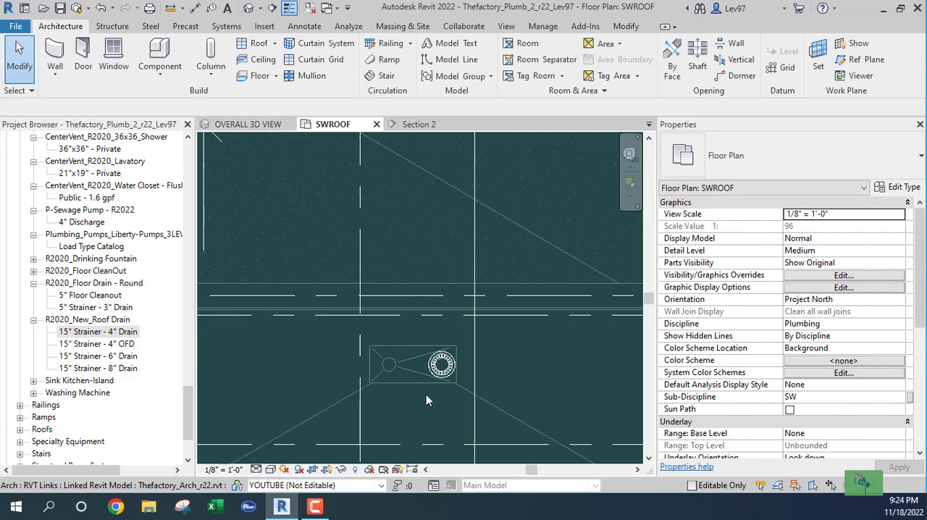
pyautogui.scroll(-2, 420, 401)
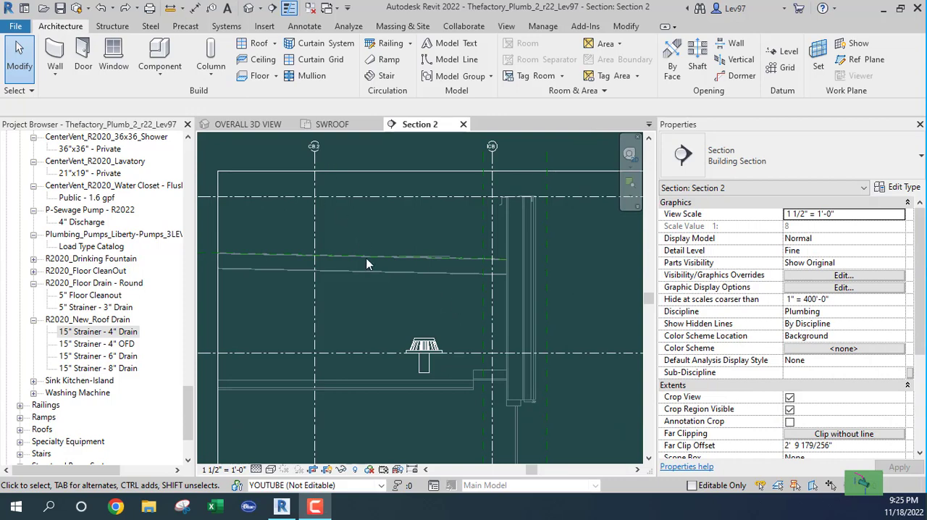
pyautogui.click(335, 126)
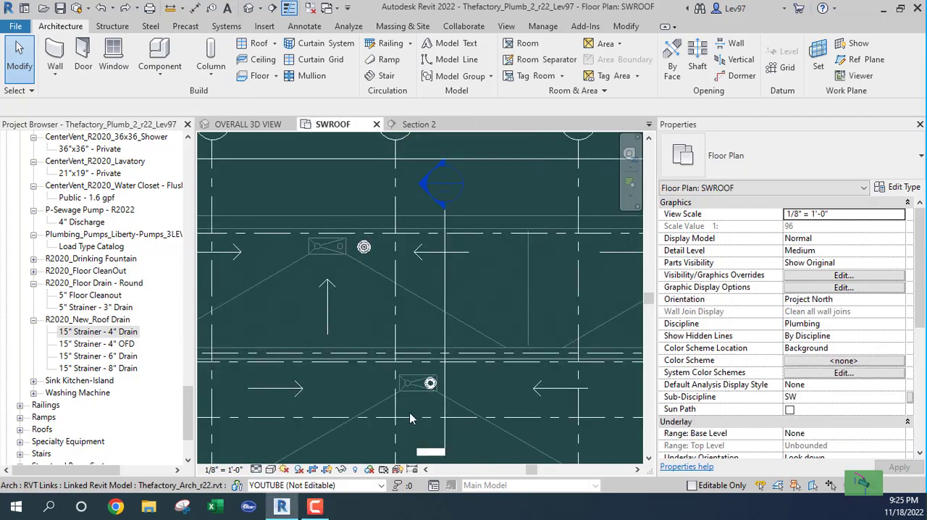
pyautogui.moveTo(473, 402); pyautogui.dragTo(475, 342, button='middle')
pyautogui.scroll(3, 421, 327)
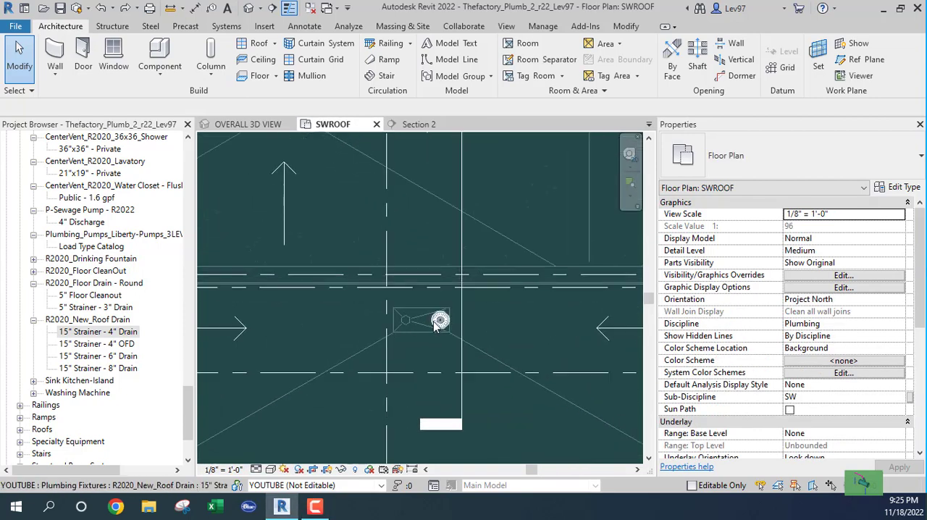
pyautogui.click(437, 323)
pyautogui.click(494, 343)
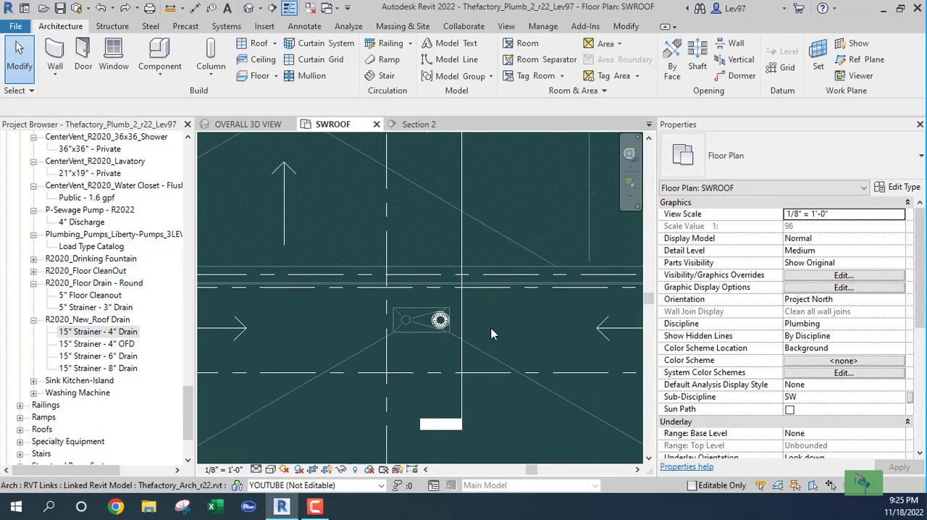
pyautogui.scroll(-1, 491, 328)
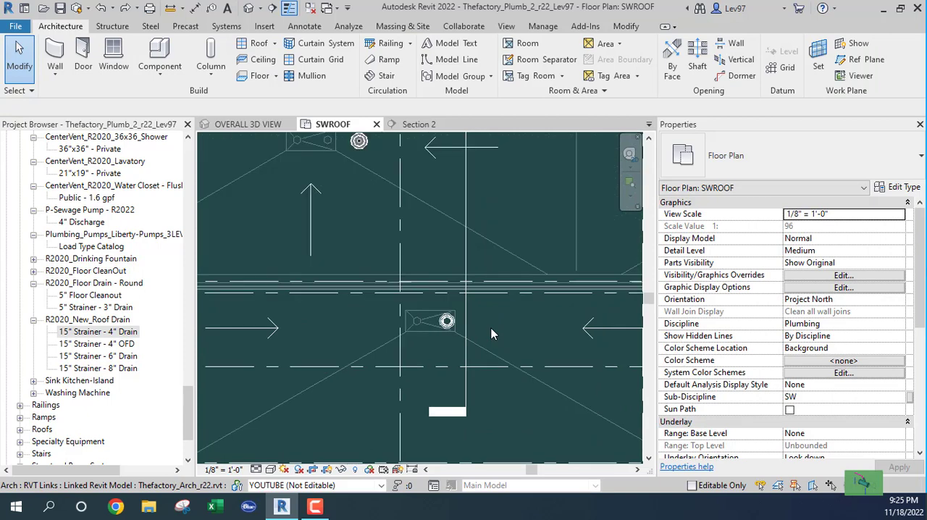
# Examine the roof around the drains in OVERALL 3D VIEW and follow the roofs toward the tall volumes at the building's far end
pyautogui.click(242, 125)
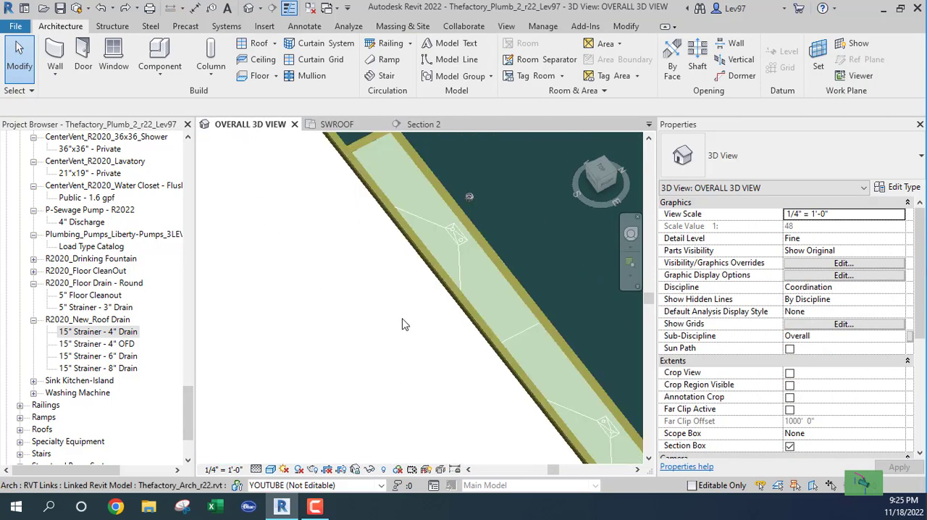
pyautogui.scroll(-2, 402, 329)
pyautogui.keyDown('shift'); pyautogui.moveTo(387, 334); pyautogui.dragTo(441, 298, button='middle'); pyautogui.keyUp('shift')
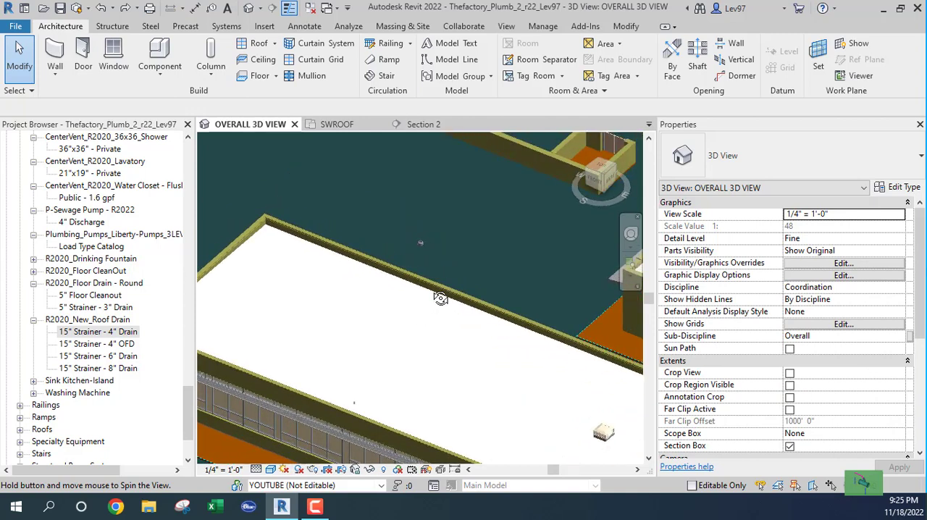
pyautogui.scroll(-2, 414, 356)
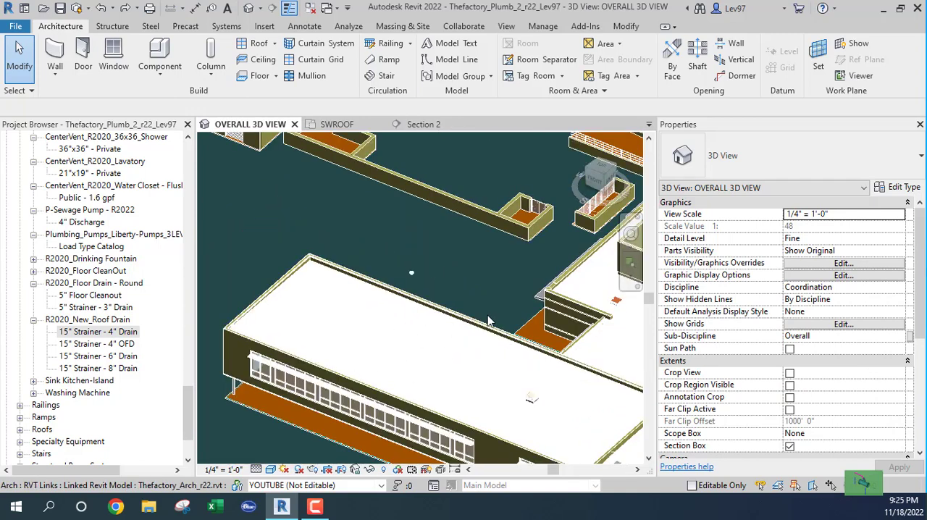
pyautogui.moveTo(424, 365); pyautogui.dragTo(268, 358, button='middle')
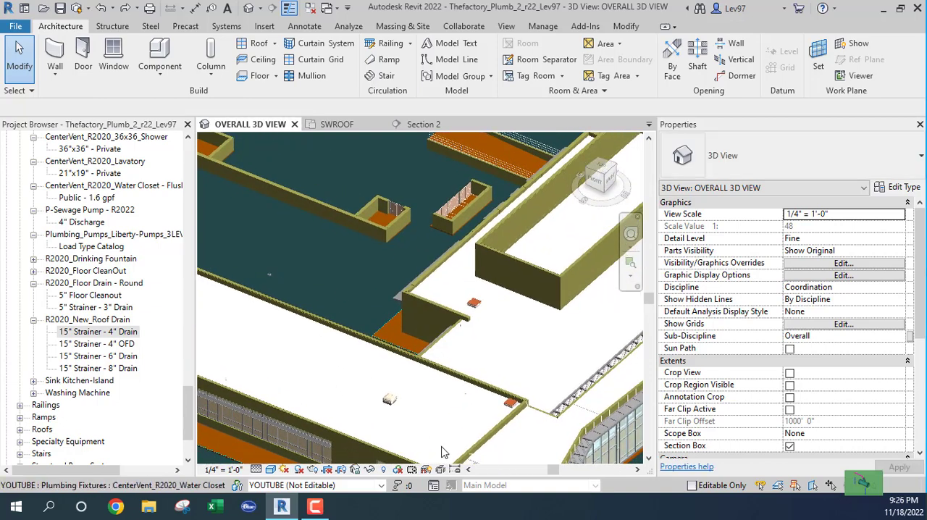
pyautogui.moveTo(521, 333); pyautogui.dragTo(383, 491, button='middle')
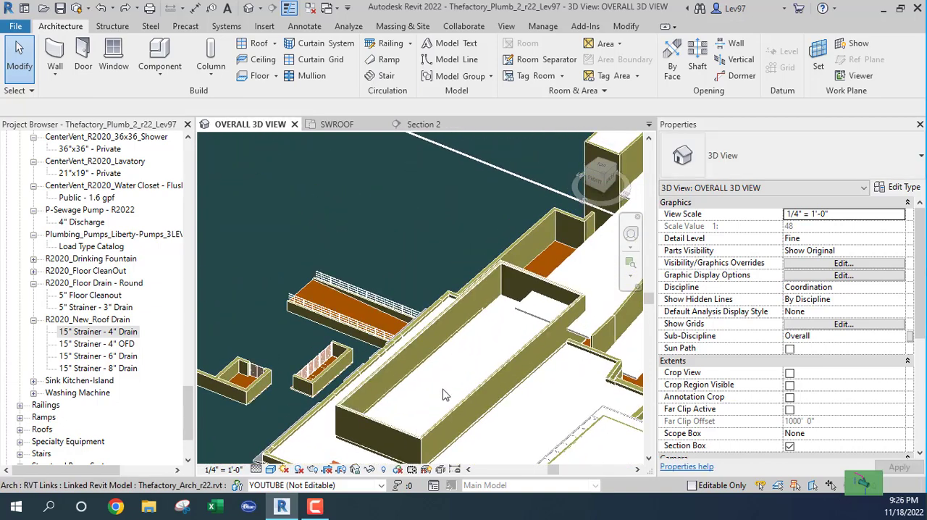
pyautogui.scroll(2, 557, 410)
pyautogui.moveTo(555, 413); pyautogui.dragTo(401, 460, button='middle')
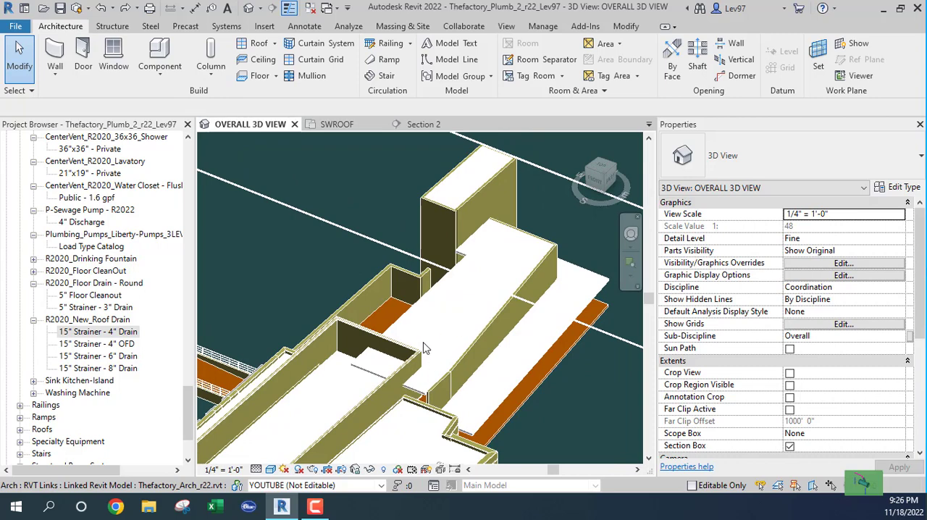
# Compare the parapet-enclosed raised roof with the long wing's roof and survey the differing roof levels across the whole building
pyautogui.moveTo(428, 347); pyautogui.dragTo(448, 271, button='middle')
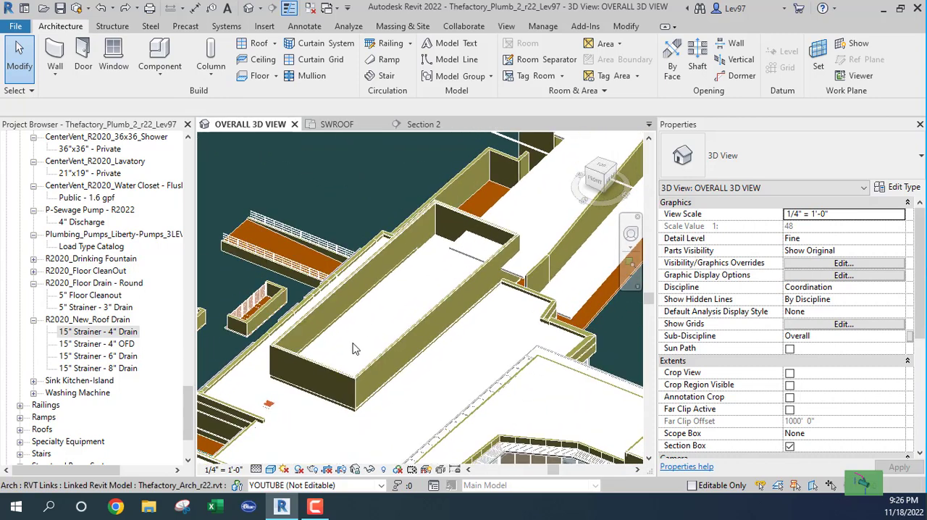
pyautogui.moveTo(355, 348); pyautogui.dragTo(470, 269, button='middle')
pyautogui.moveTo(276, 420); pyautogui.dragTo(442, 414, button='middle')
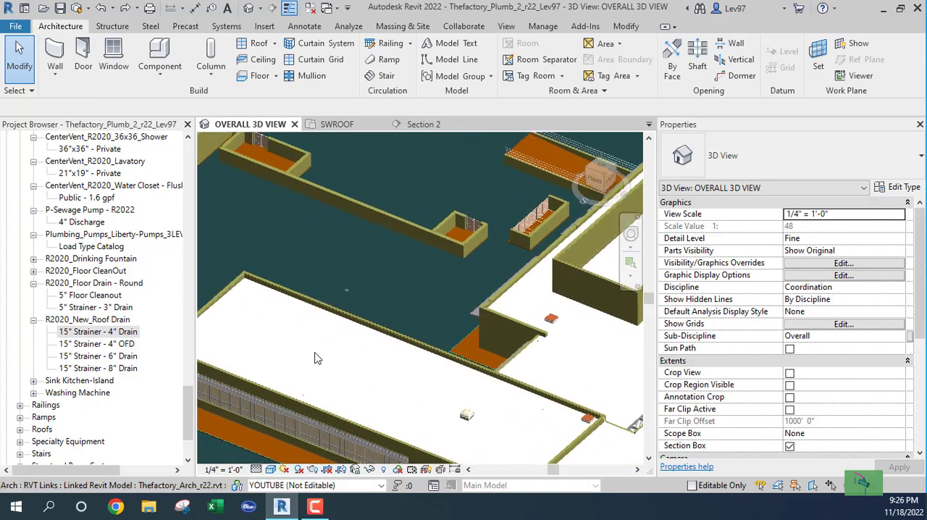
pyautogui.moveTo(269, 320); pyautogui.dragTo(333, 357, button='middle')
pyautogui.scroll(-1, 338, 369)
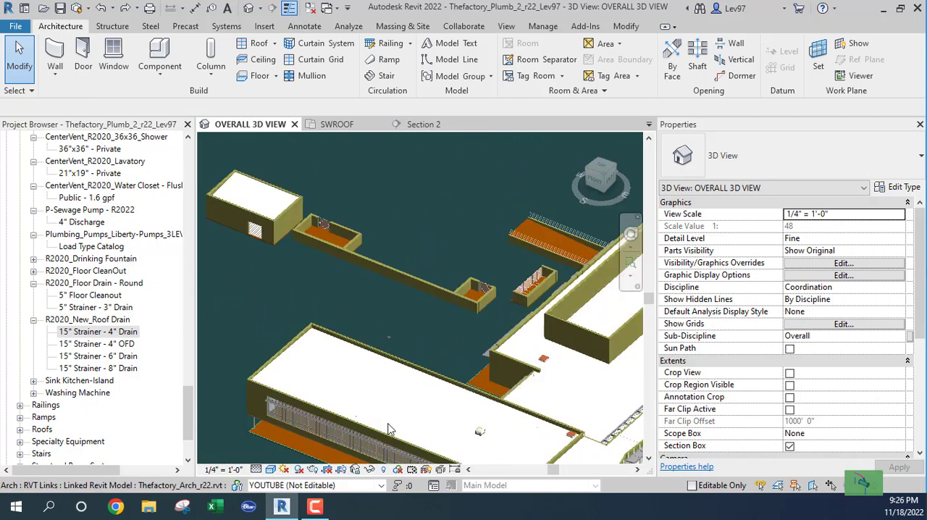
pyautogui.moveTo(389, 428); pyautogui.dragTo(296, 360, button='middle')
pyautogui.scroll(3, 296, 360)
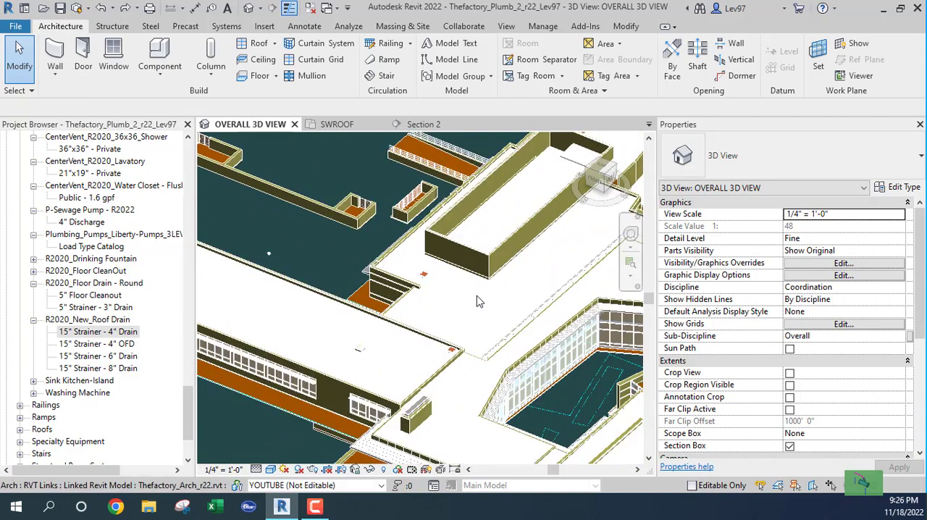
pyautogui.moveTo(444, 302); pyautogui.dragTo(354, 454, button='middle')
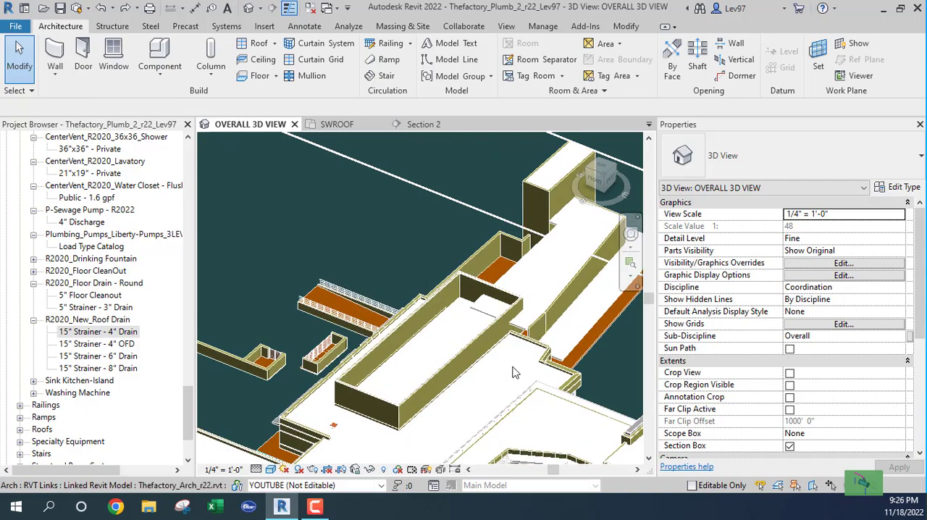
pyautogui.scroll(-3, 474, 441)
pyautogui.moveTo(474, 442); pyautogui.dragTo(456, 302, button='middle')
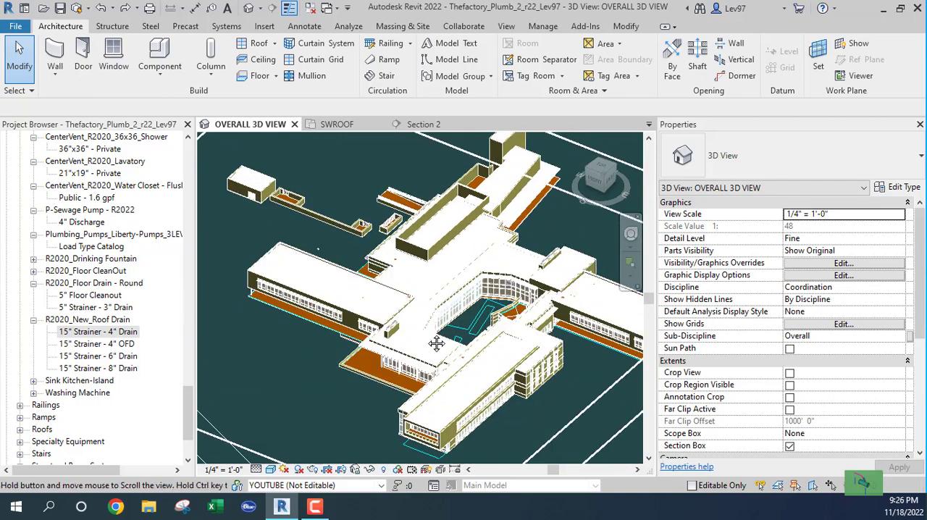
pyautogui.scroll(2, 341, 373)
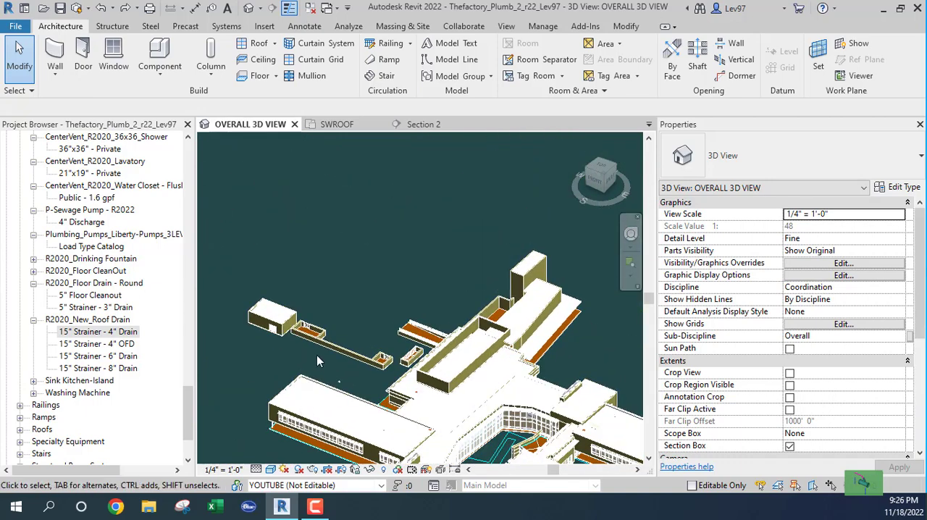
# Compare Section 2 with the SWROOF plan and try to move the roof drain up to the sloped roof line in Section 2
pyautogui.click(423, 125)
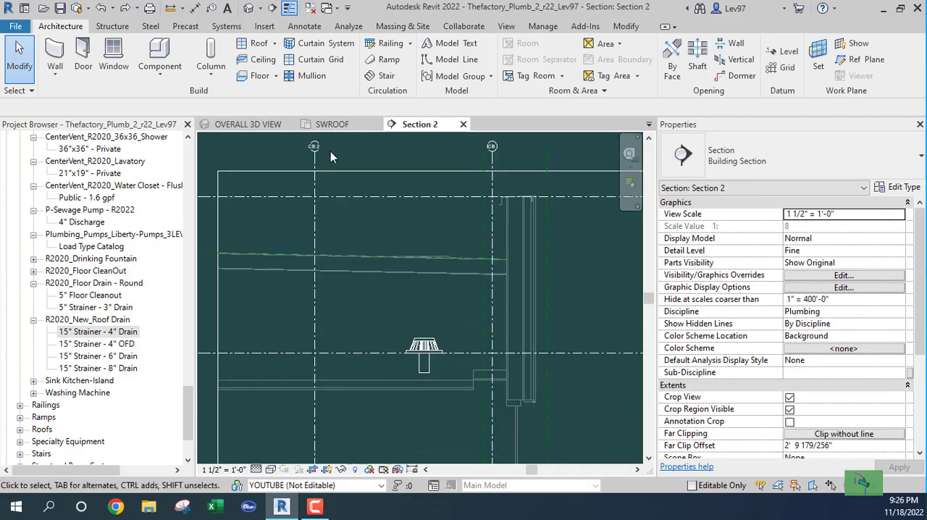
pyautogui.click(326, 124)
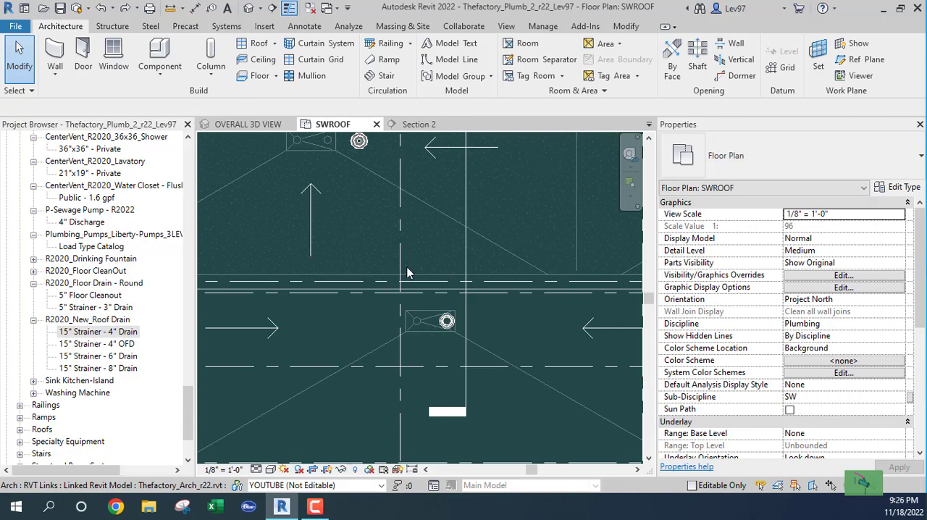
pyautogui.click(395, 125)
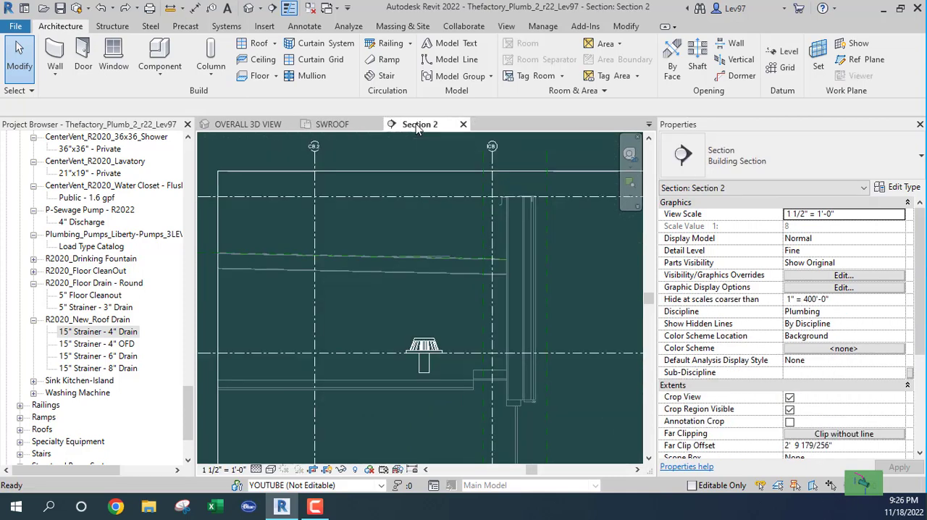
pyautogui.scroll(2, 388, 309)
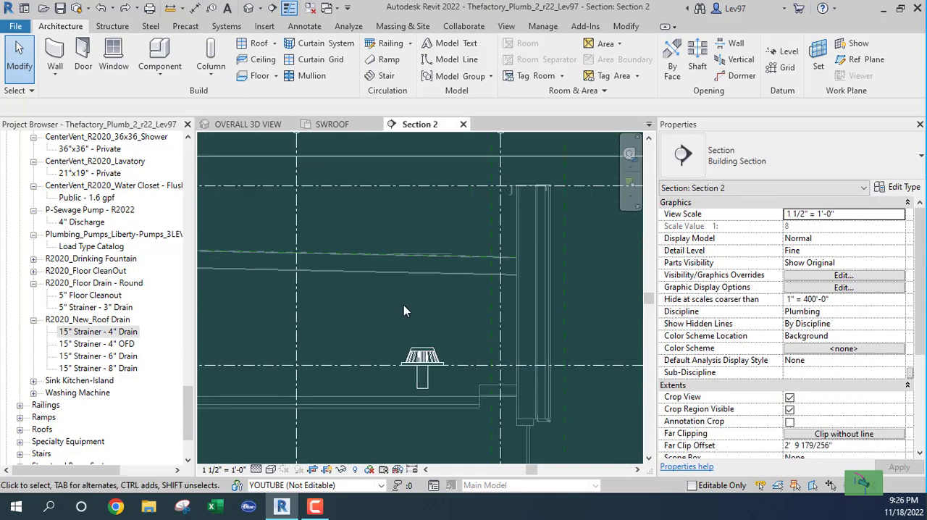
pyautogui.click(422, 358)
pyautogui.moveTo(428, 356)
pyautogui.mouseDown()
pyautogui.moveTo(428, 284)
pyautogui.moveTo(425, 352)
pyautogui.moveTo(423, 315)
pyautogui.moveTo(480, 355)
pyautogui.moveTo(381, 391)
pyautogui.moveTo(313, 380)
pyautogui.moveTo(600, 378)
pyautogui.moveTo(507, 337)
pyautogui.moveTo(339, 341)
pyautogui.moveTo(433, 342)
pyautogui.mouseUp()
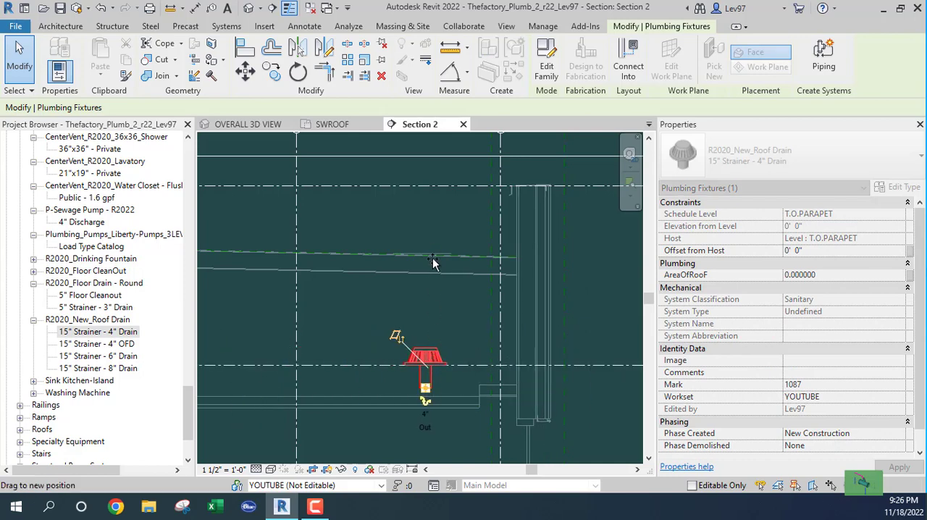
pyautogui.moveTo(432, 258); pyautogui.dragTo(420, 296)
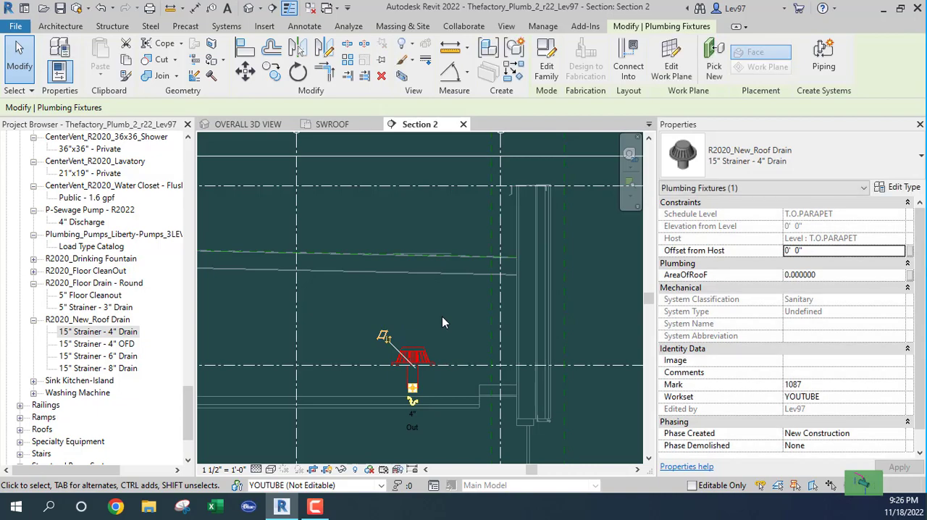
pyautogui.click(442, 323)
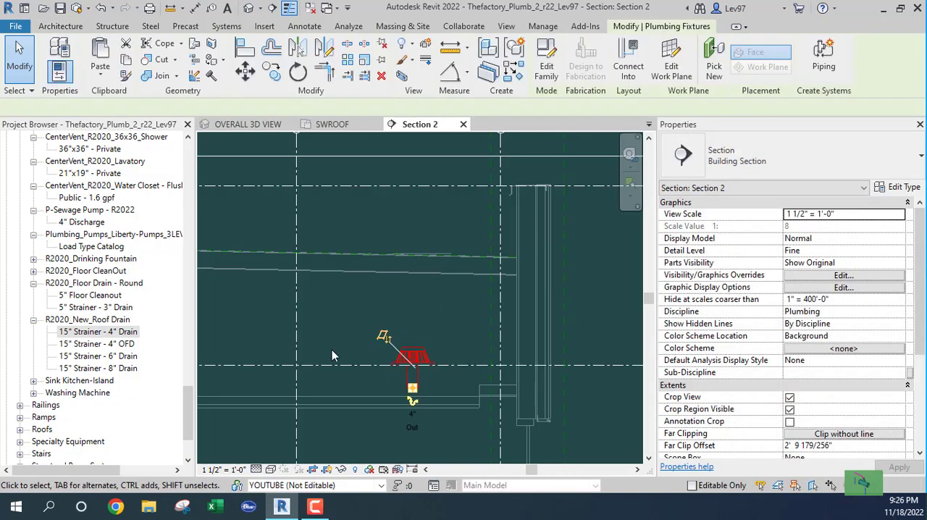
pyautogui.click(364, 297)
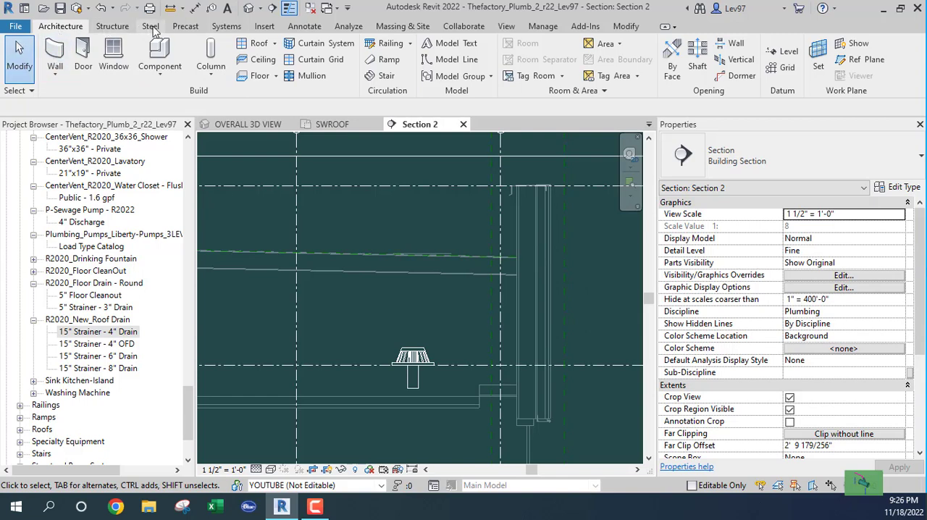
# Draw a short horizontal reference plane just above the sloped roof line in Section 2, about 3' 10" above the T.O.PARAPET level
pyautogui.click(867, 63)
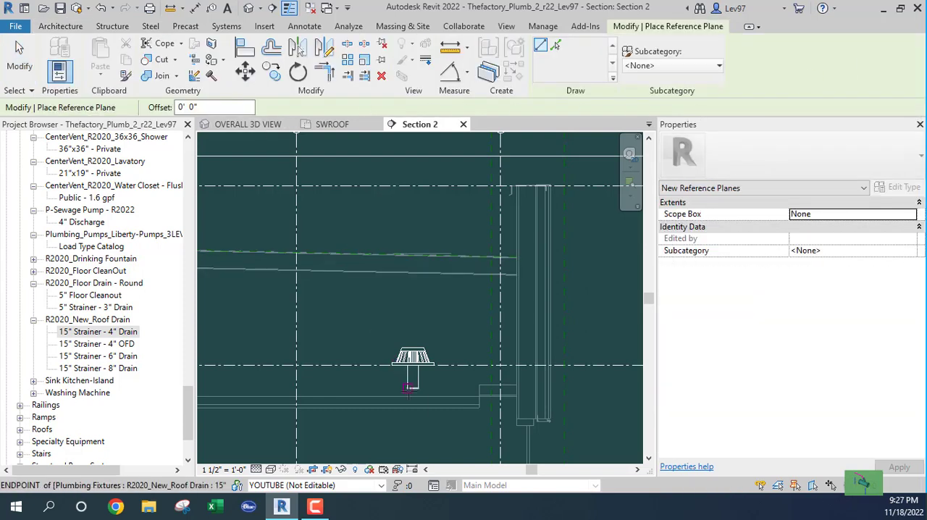
pyautogui.click(363, 239)
pyautogui.click(456, 237)
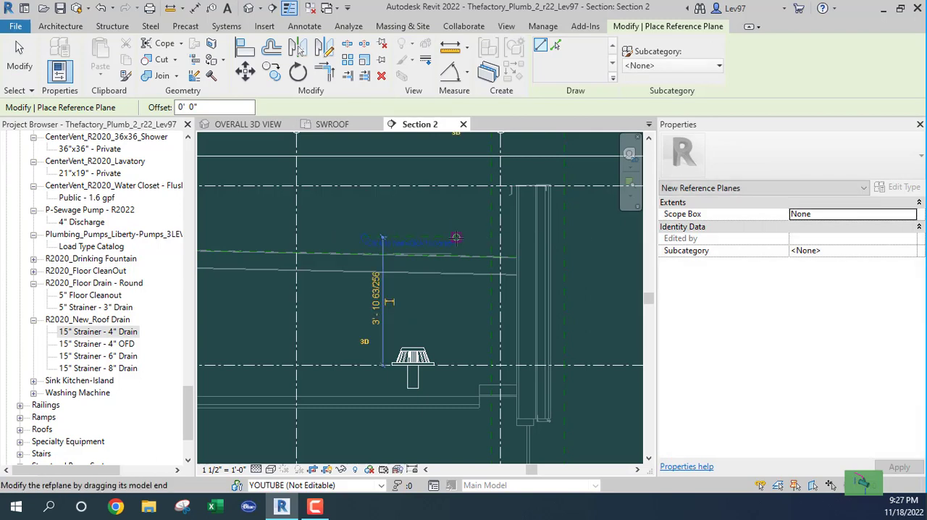
pyautogui.press('Escape')
pyautogui.press('Escape')
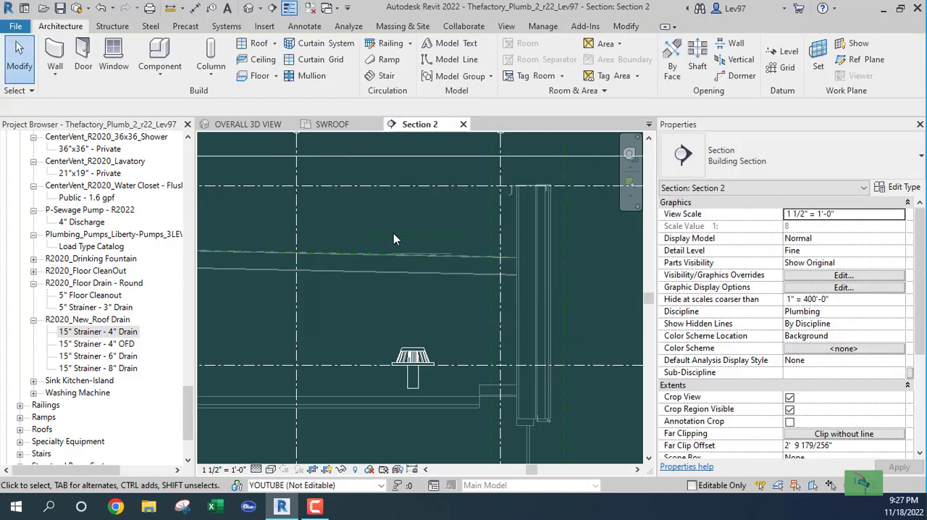
# Name the new reference plane above the roof line SWROOF and clear the selection
pyautogui.click(396, 240)
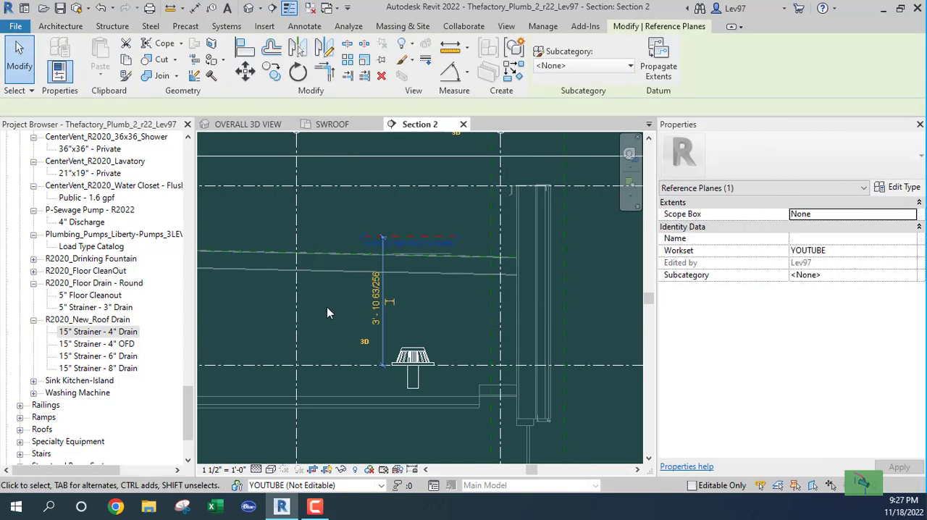
pyautogui.click(804, 241)
pyautogui.write('SWROOF')
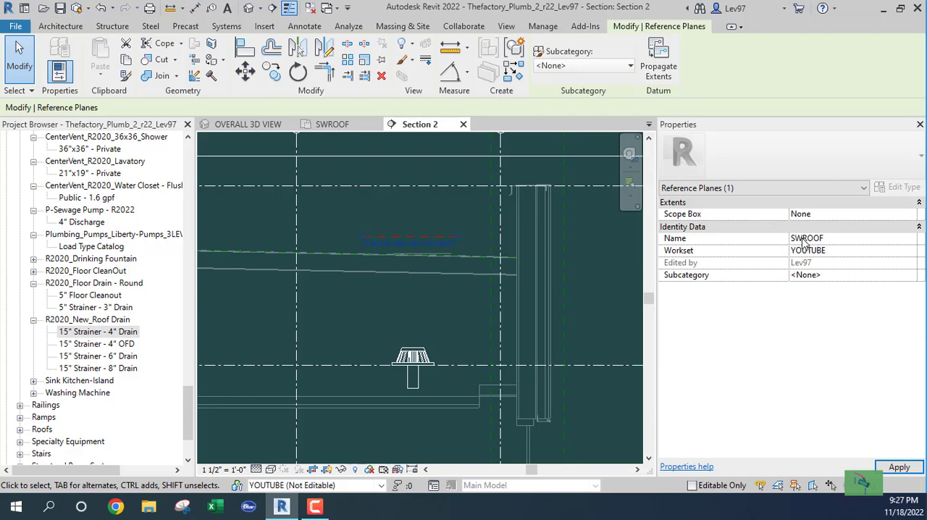
pyautogui.press('Return')
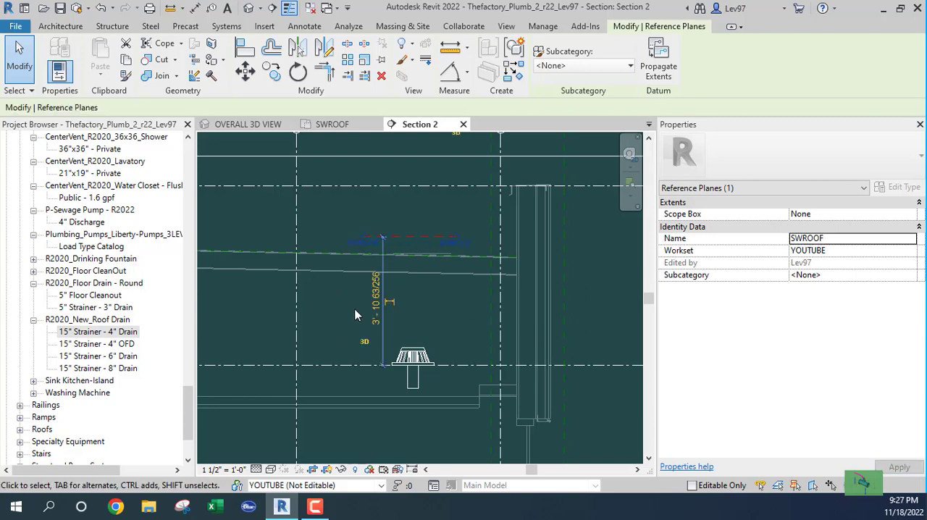
pyautogui.click(405, 294)
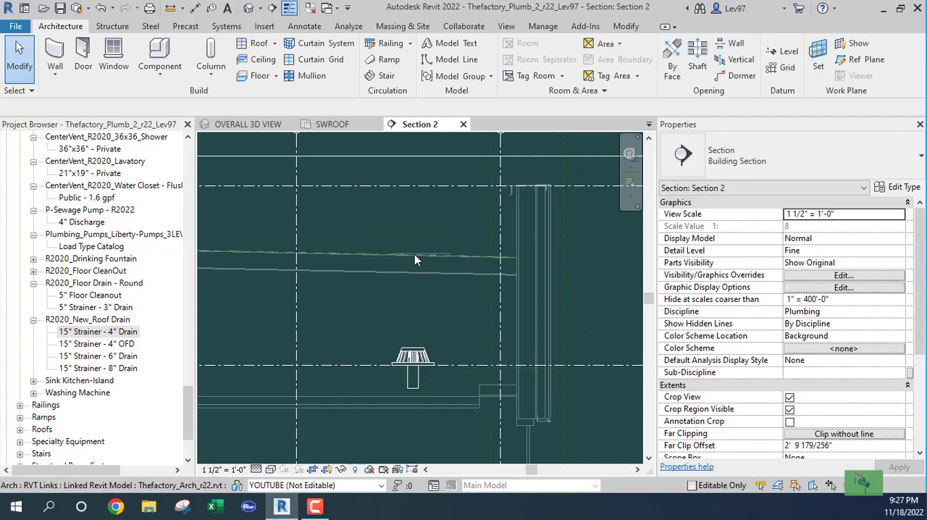
# Select the roof drain below the sloped roof in Section 2
pyautogui.click(412, 360)
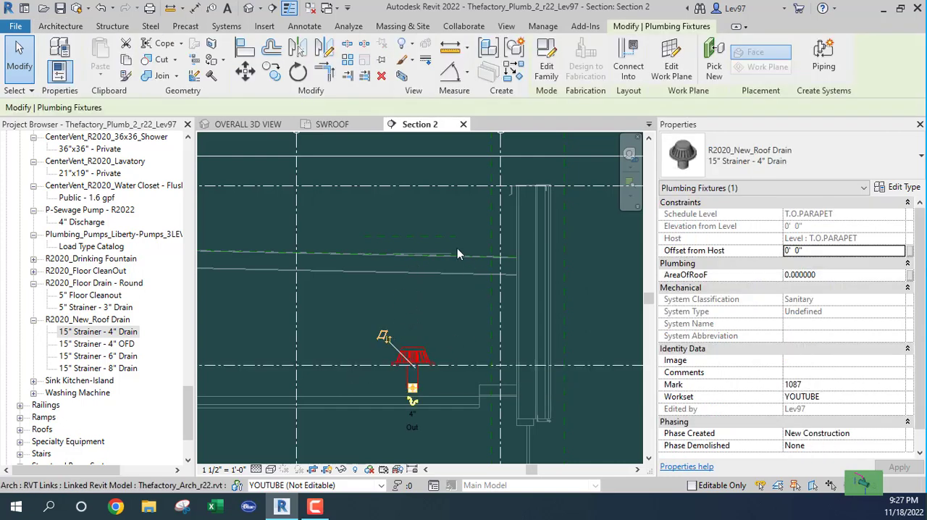
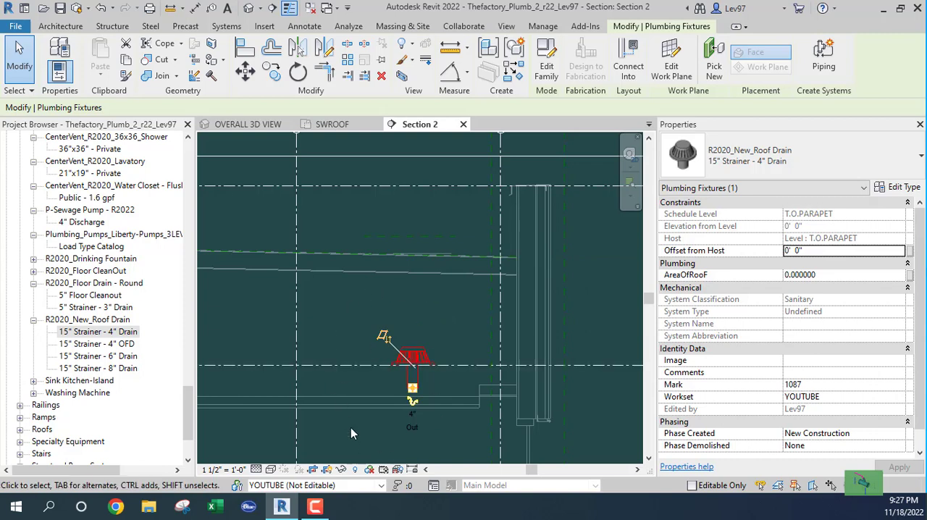
# Change the selected roof drain's work plane to Reference Plane : SWROOF and clear the selection
pyautogui.click(671, 67)
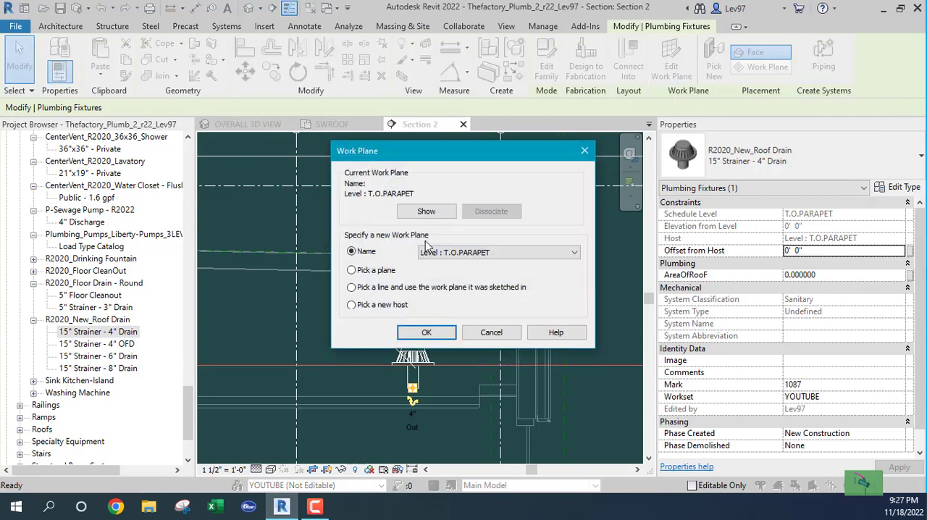
pyautogui.click(573, 254)
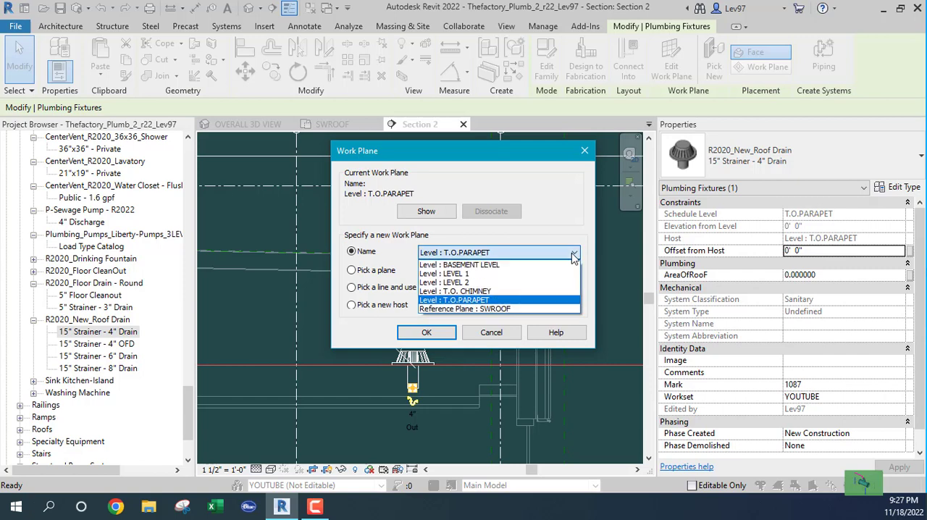
pyautogui.click(489, 309)
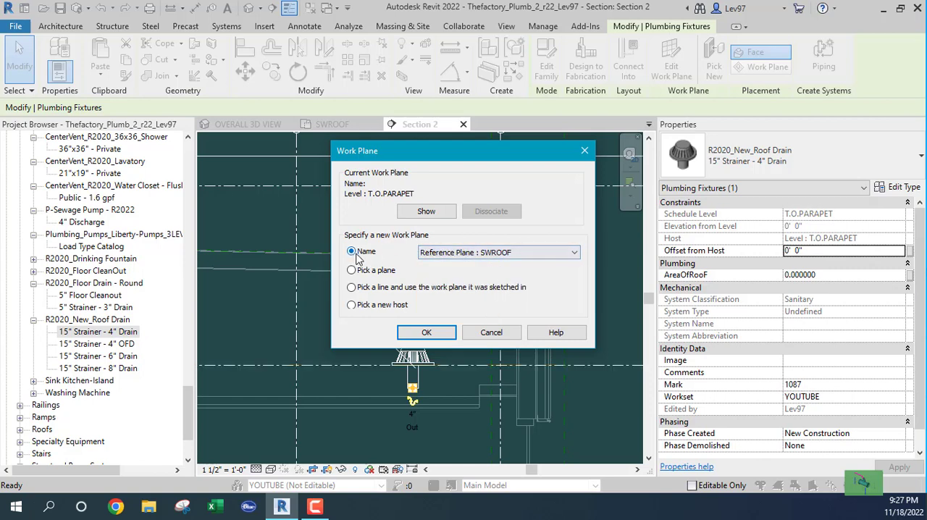
pyautogui.click(426, 332)
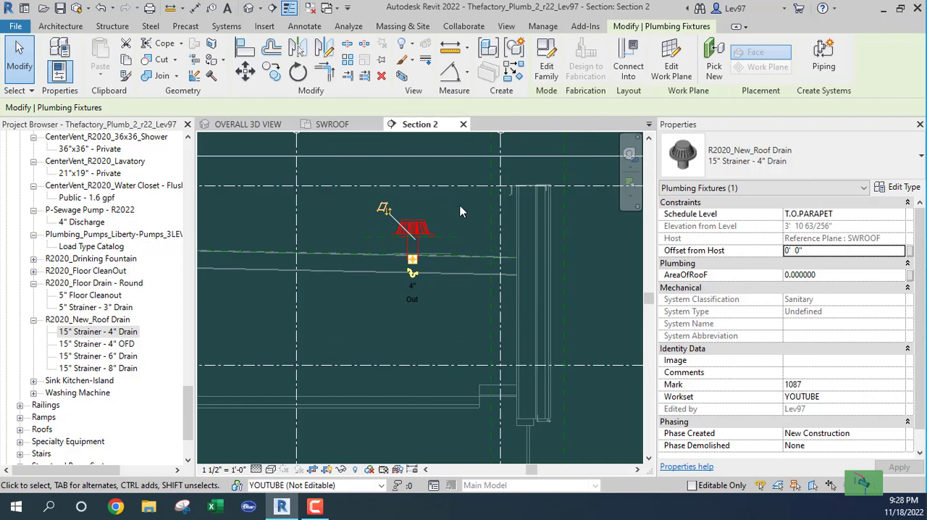
pyautogui.click(473, 224)
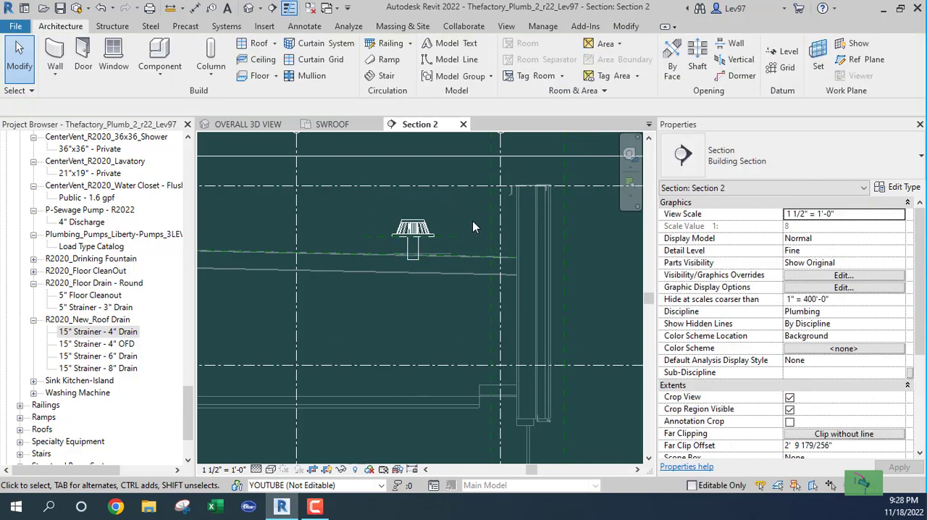
# Inspect the SWROOF reference plane and the rehosted roof drain in Section 2, then examine the drain against the roof in the overall 3D view
pyautogui.click(452, 236)
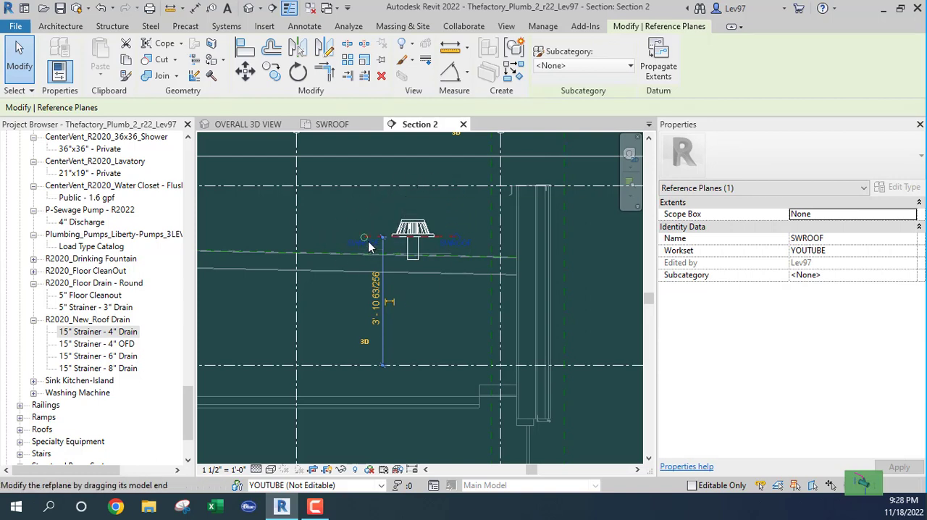
pyautogui.press('Escape')
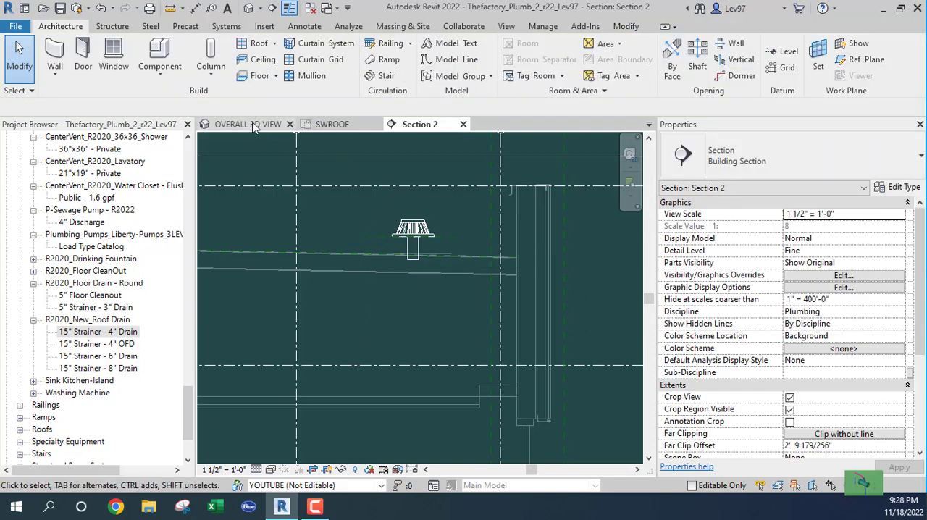
pyautogui.click(417, 234)
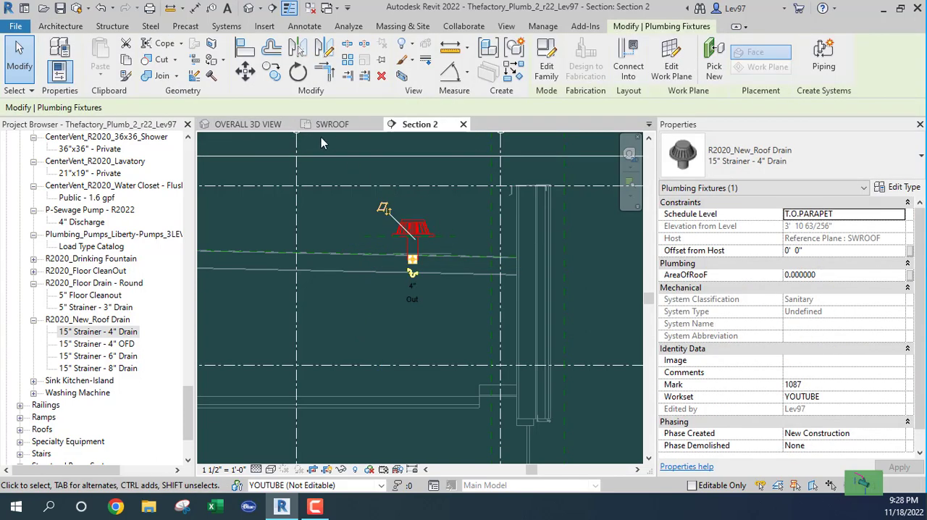
pyautogui.click(246, 124)
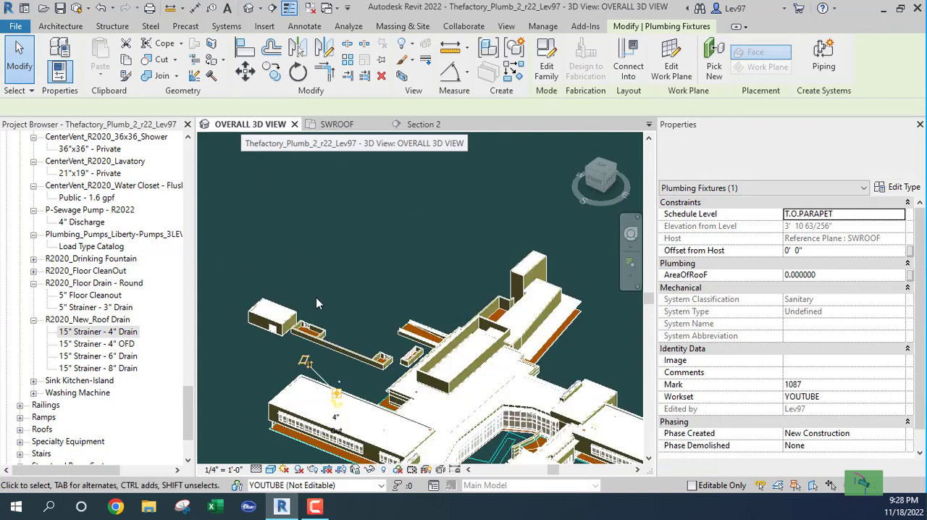
pyautogui.scroll(10, 369, 290)
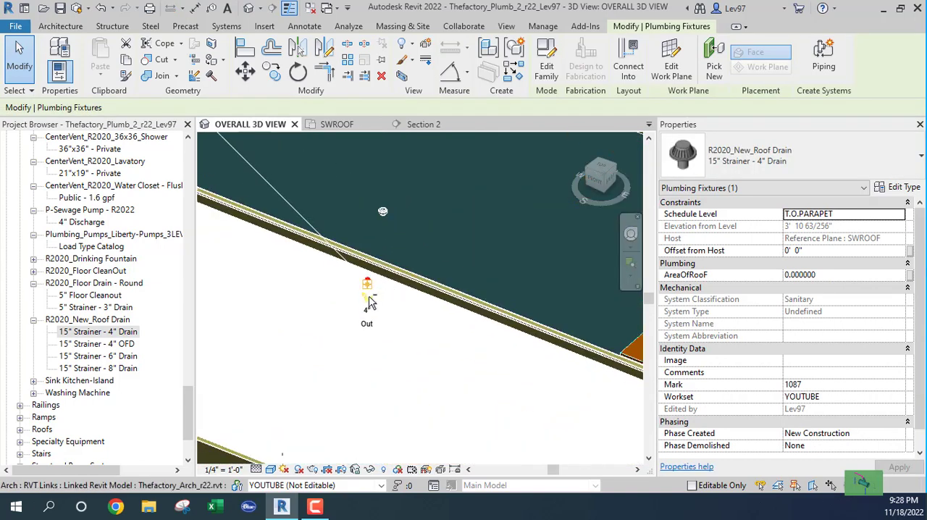
pyautogui.keyDown('shift'); pyautogui.moveTo(369, 285); pyautogui.dragTo(390, 323, button='middle'); pyautogui.keyUp('shift')
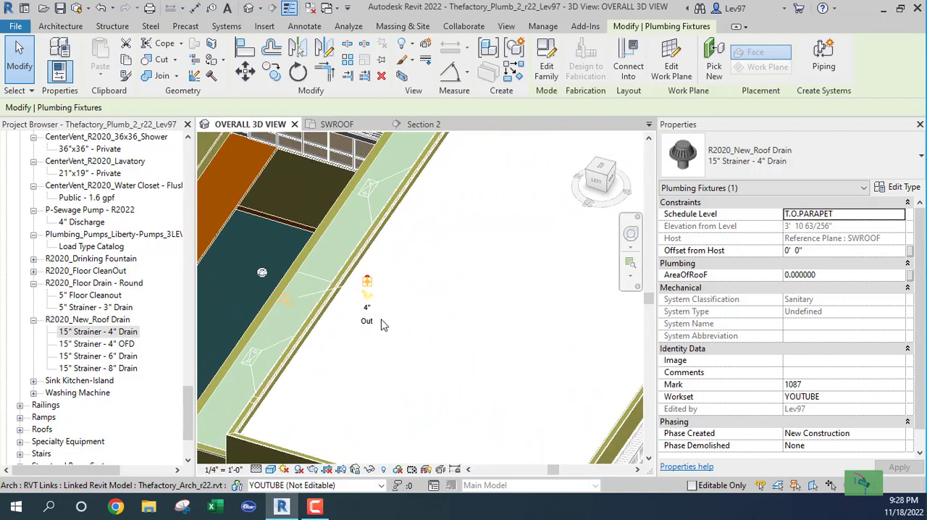
pyautogui.click(357, 295)
pyautogui.scroll(6, 372, 287)
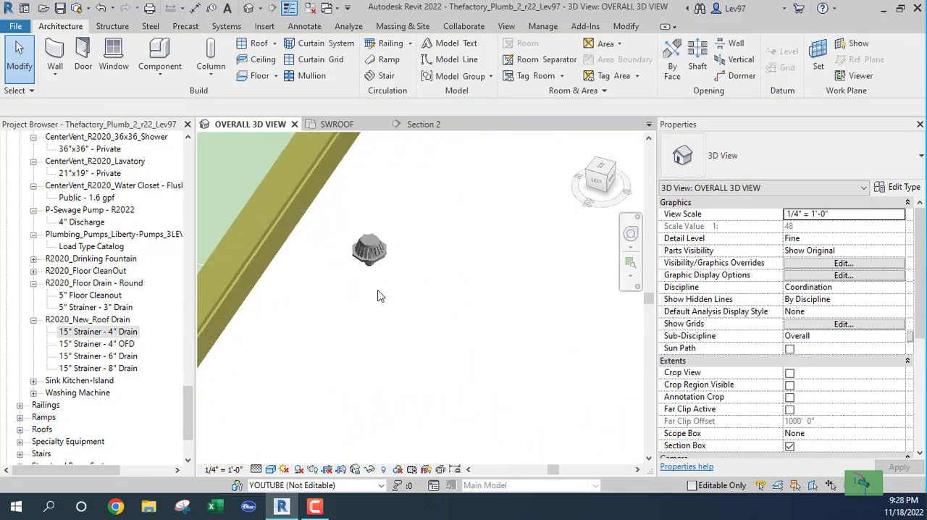
pyautogui.click(370, 253)
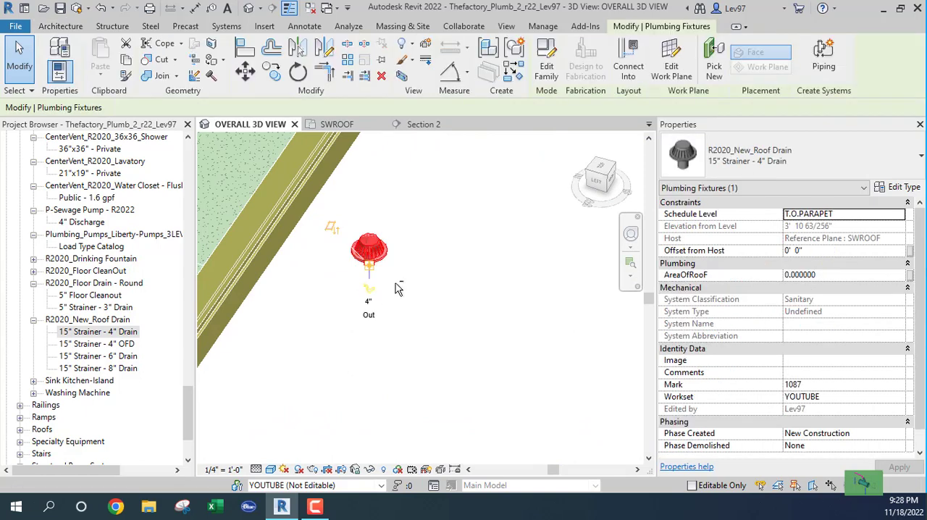
pyautogui.keyDown('shift'); pyautogui.moveTo(395, 288); pyautogui.dragTo(424, 329, button='middle'); pyautogui.keyUp('shift')
pyautogui.press('Escape')
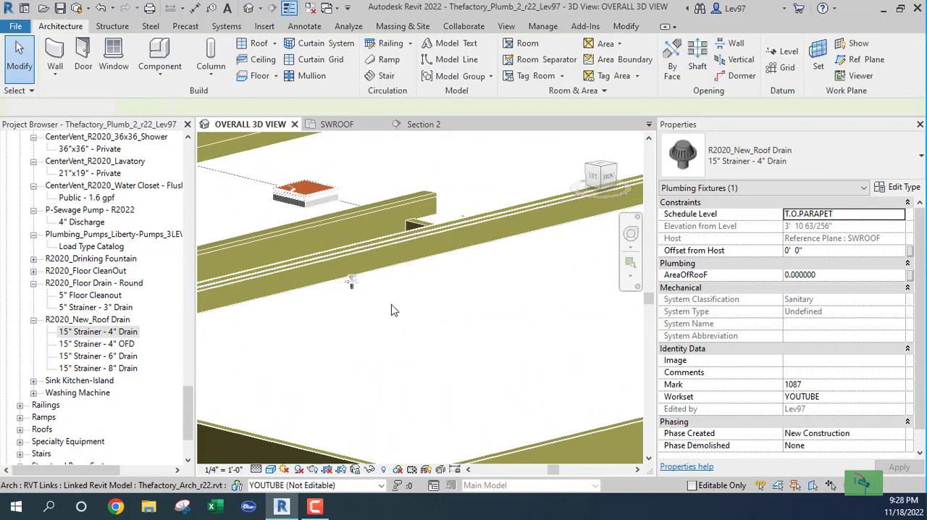
pyautogui.scroll(2, 371, 310)
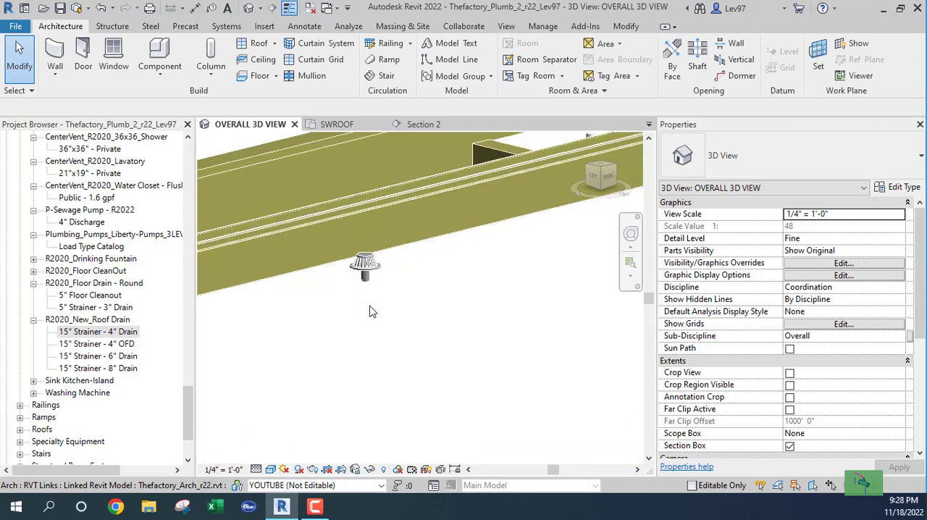
pyautogui.scroll(-2, 370, 307)
# Lower the SWROOF reference plane in Section 2 onto the sloped roof line, about 3' 4" above the T.O.PARAPET level
pyautogui.click(424, 125)
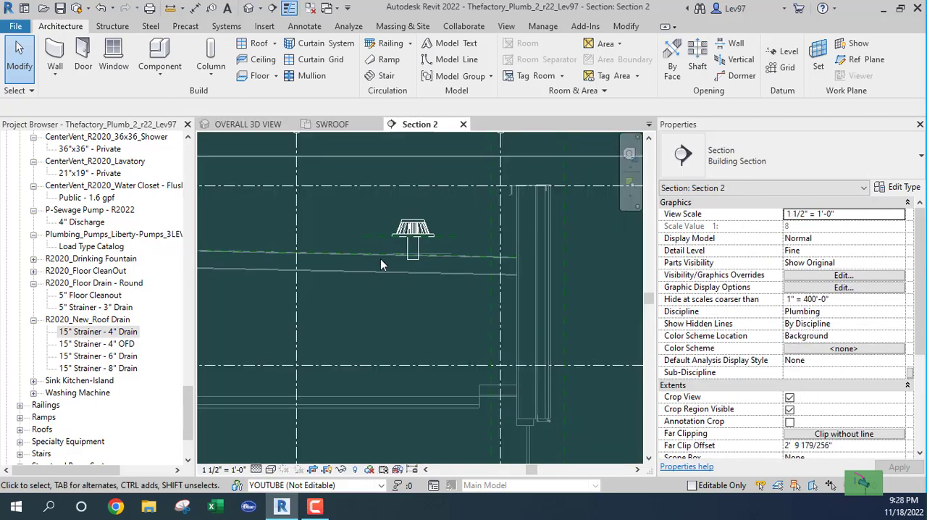
pyautogui.click(373, 236)
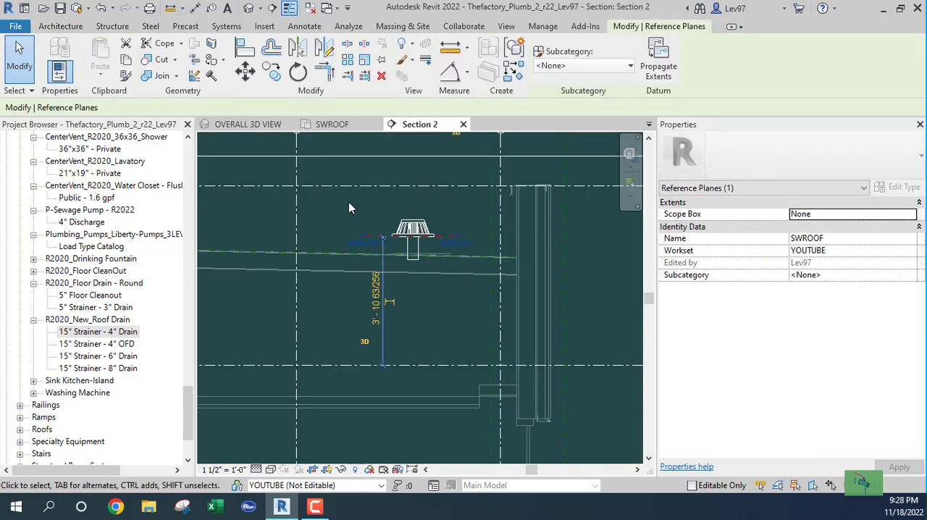
pyautogui.press('Down')
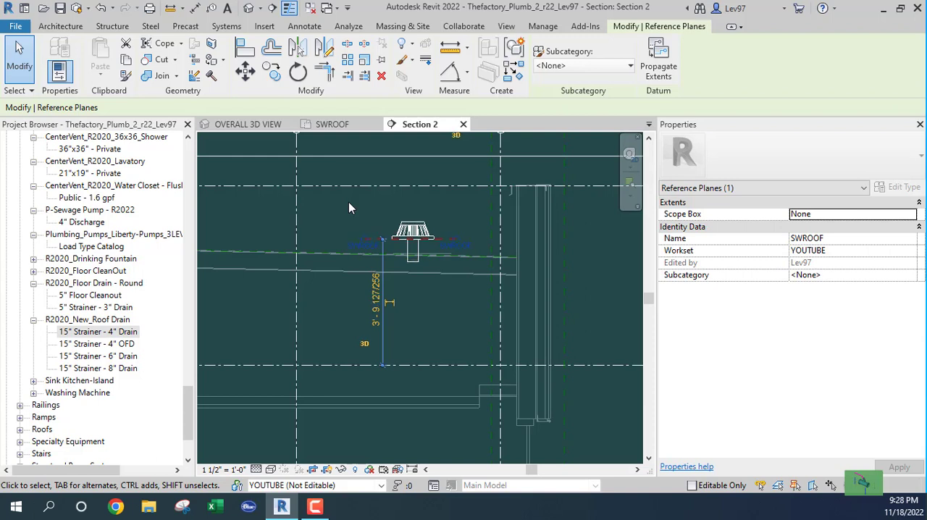
pyautogui.press('Down')
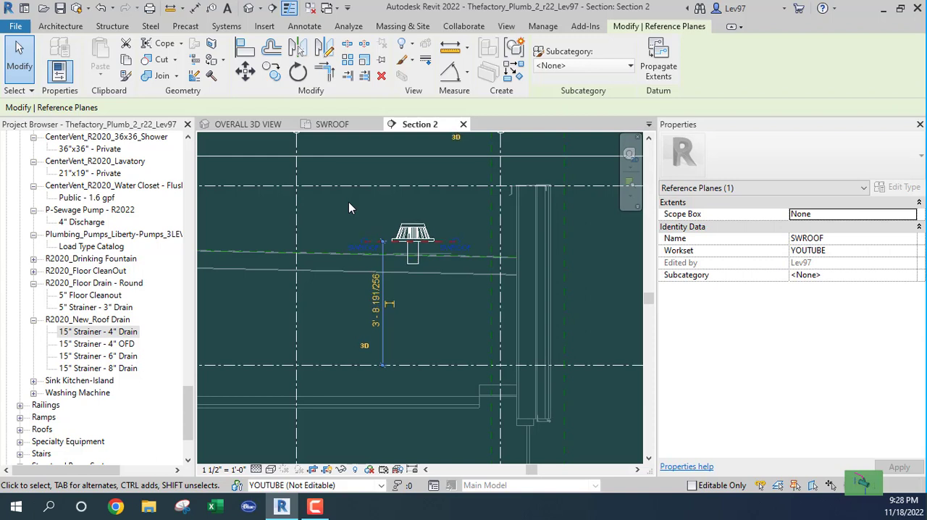
pyautogui.press('Down')
pyautogui.press('Down')
pyautogui.press('Down')
pyautogui.press('Down')
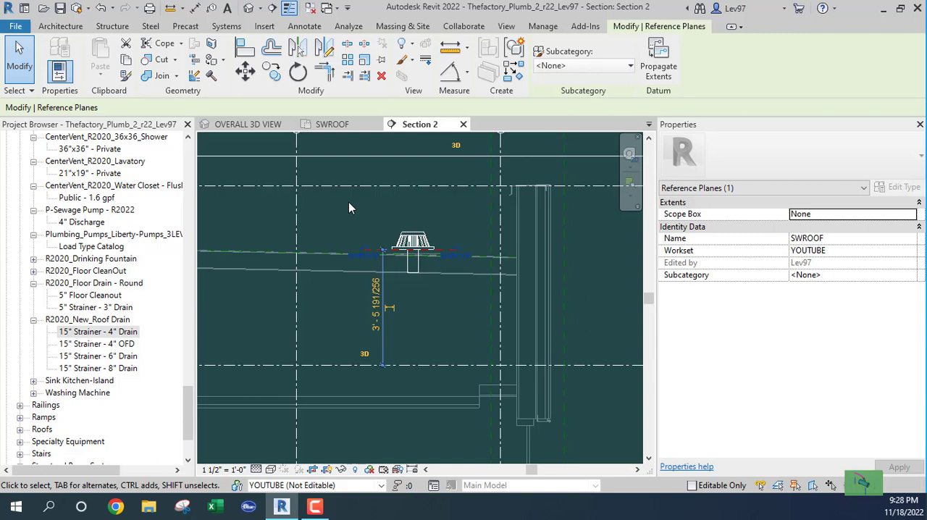
pyautogui.press('Down')
pyautogui.press('Down')
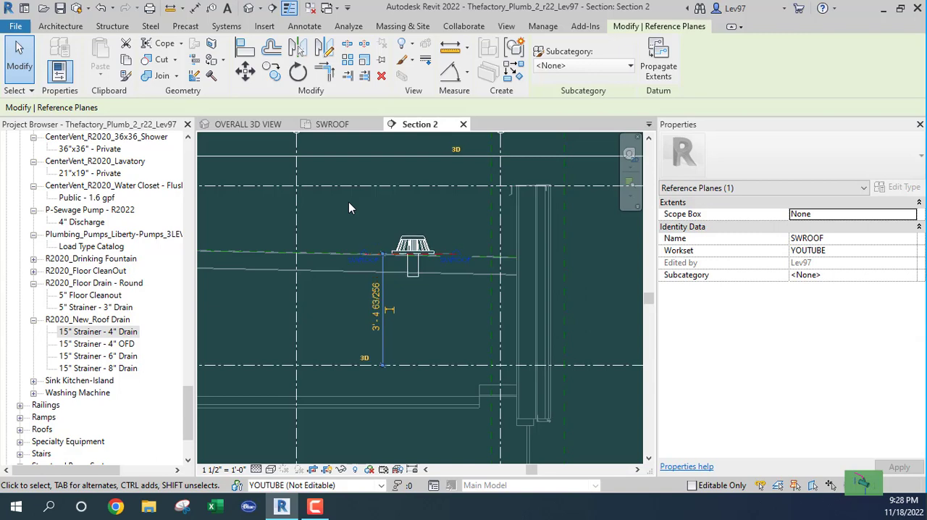
pyautogui.click(349, 203)
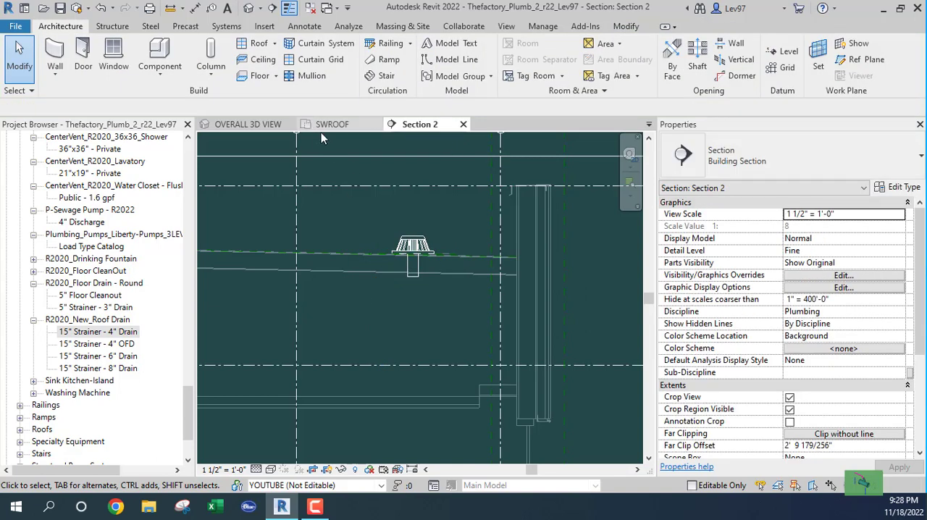
# Examine in the overall 3D view how the lowered roof drain sits on the roof surface beside the parapet
pyautogui.click(240, 125)
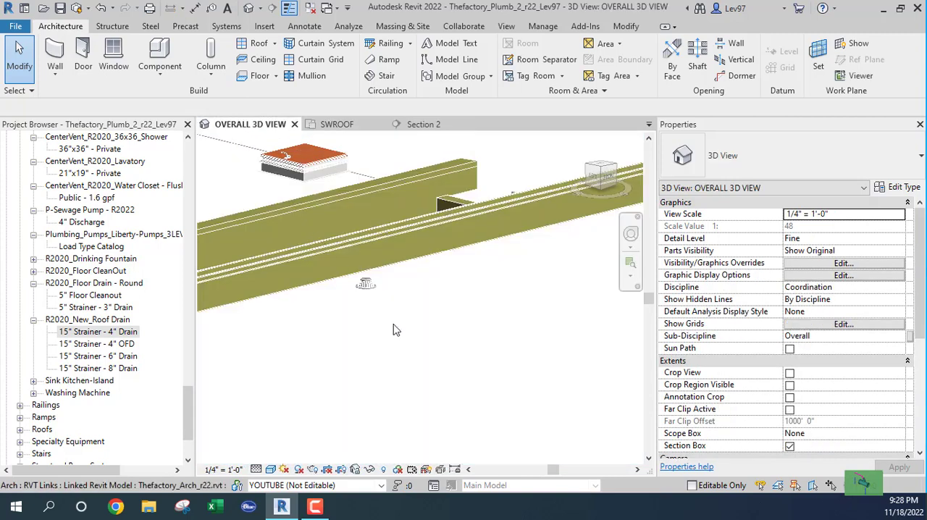
pyautogui.click(366, 285)
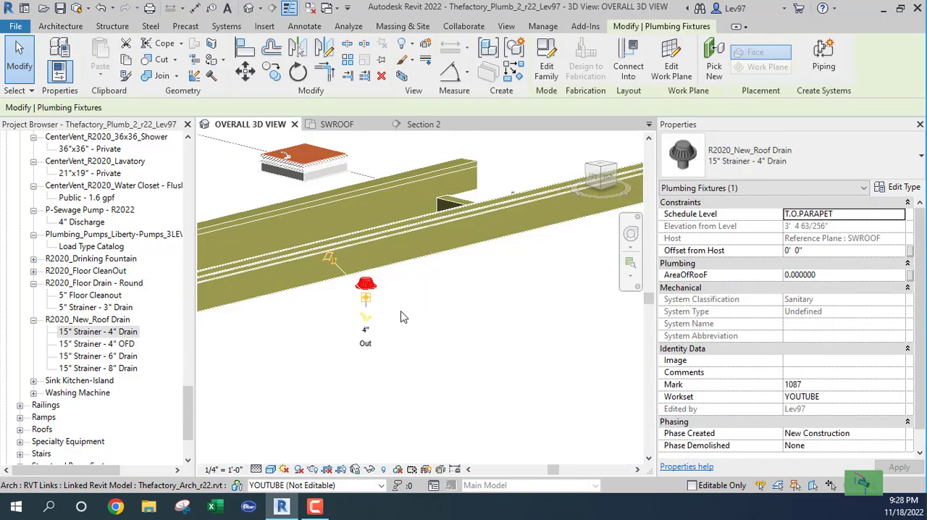
pyautogui.moveTo(418, 329)
pyautogui.keyDown('shift'); pyautogui.mouseDown(button='middle')
pyautogui.moveTo(467, 338)
pyautogui.moveTo(474, 323)
pyautogui.moveTo(437, 304)
pyautogui.moveTo(408, 319)
pyautogui.mouseUp(button='middle'); pyautogui.keyUp('shift')
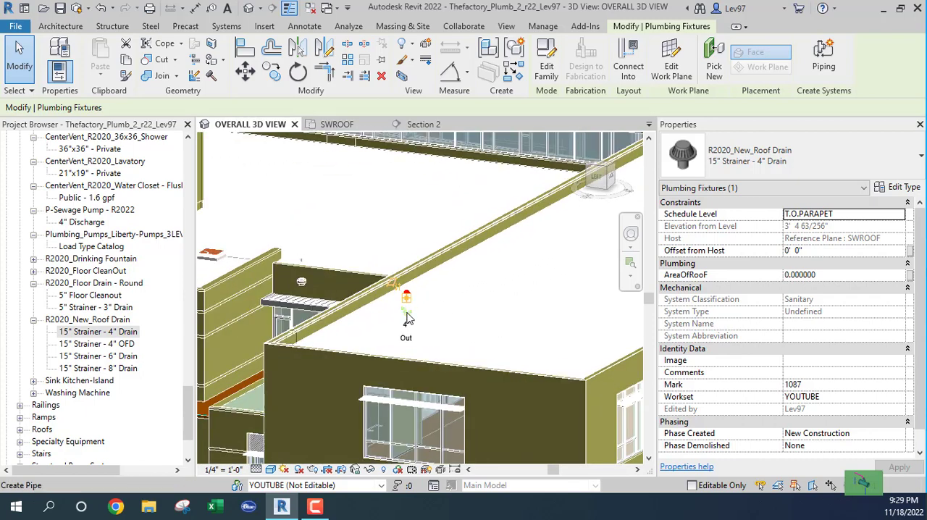
pyautogui.press('Escape')
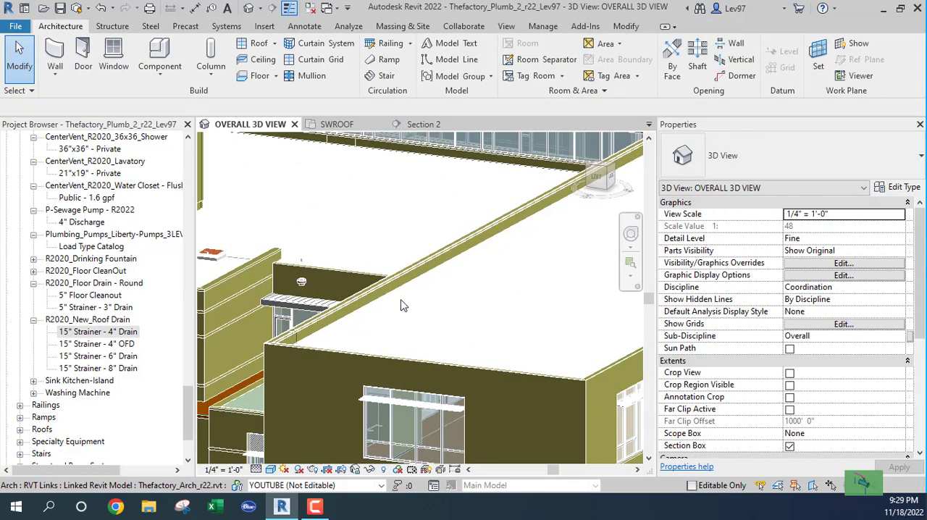
pyautogui.scroll(3, 412, 302)
pyautogui.scroll(3, 413, 303)
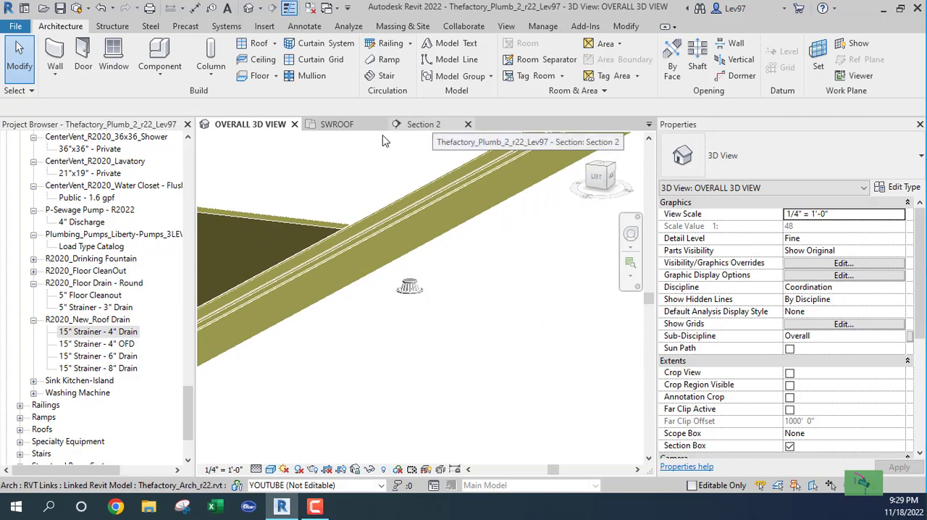
# Review both drains and the Section 2 cut line near grid C4 on the SWROOF plan, then examine the lower roof in Section 2
pyautogui.click(337, 124)
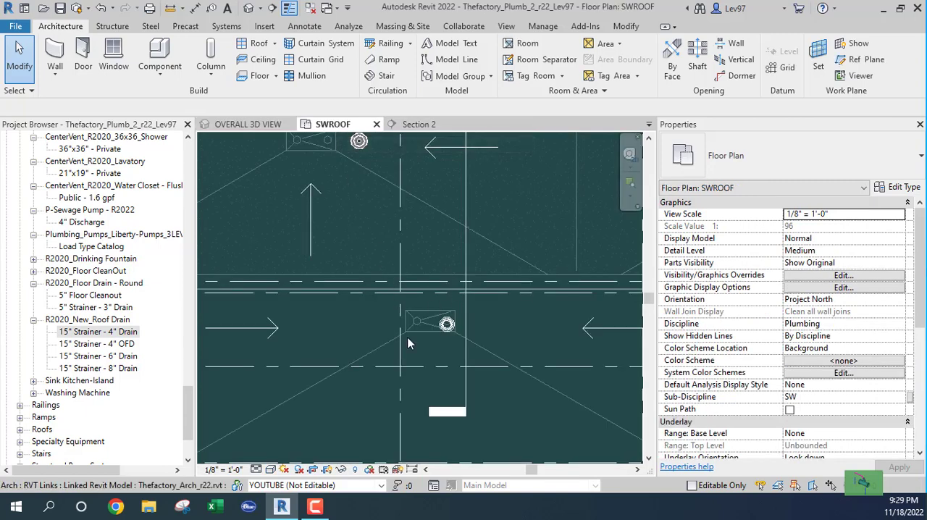
pyautogui.scroll(-2, 408, 343)
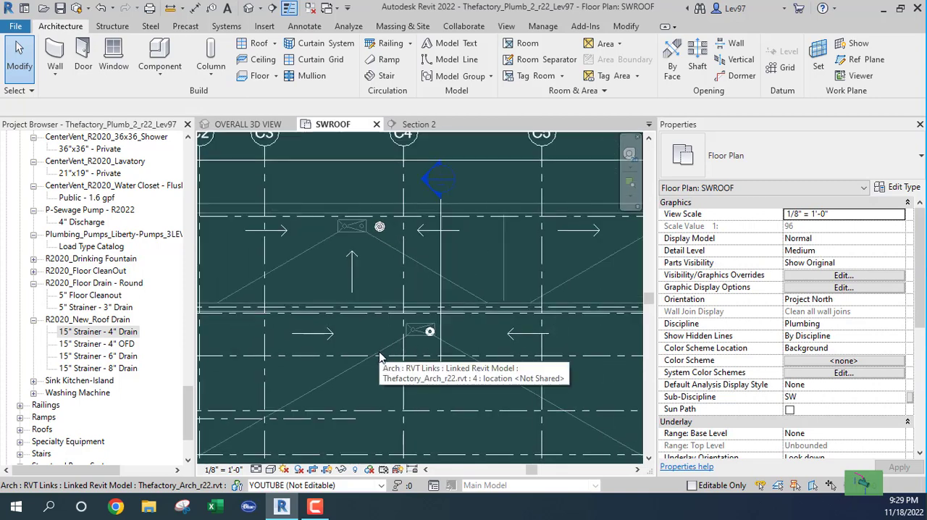
pyautogui.moveTo(369, 293); pyautogui.dragTo(391, 307, button='middle')
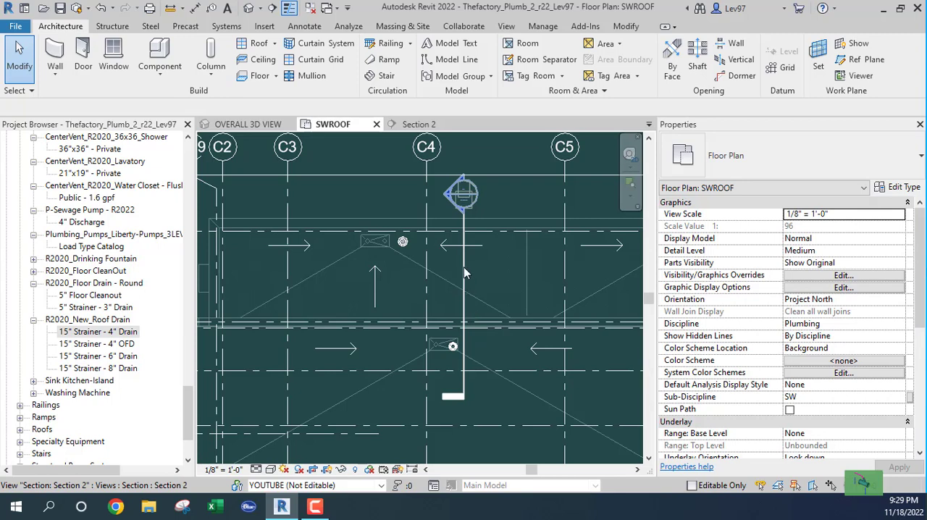
pyautogui.click(464, 351)
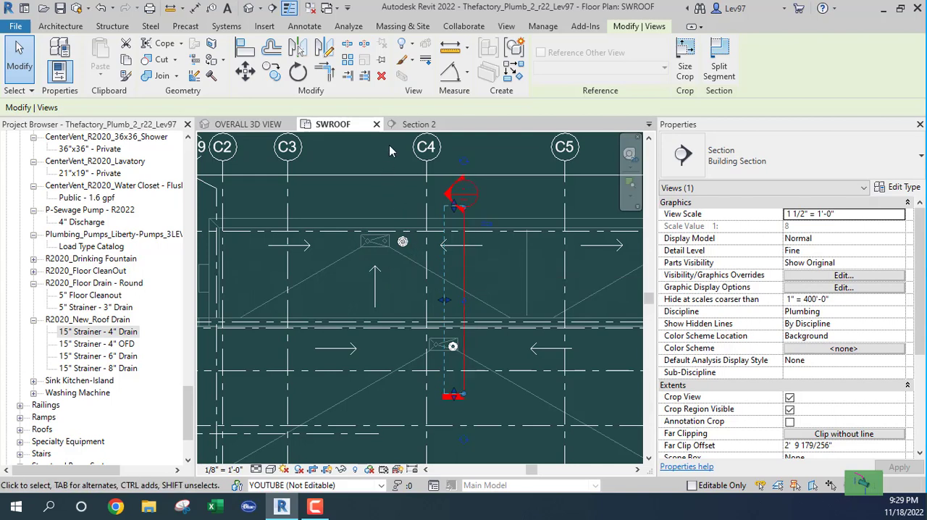
pyautogui.click(422, 125)
pyautogui.scroll(-3, 457, 297)
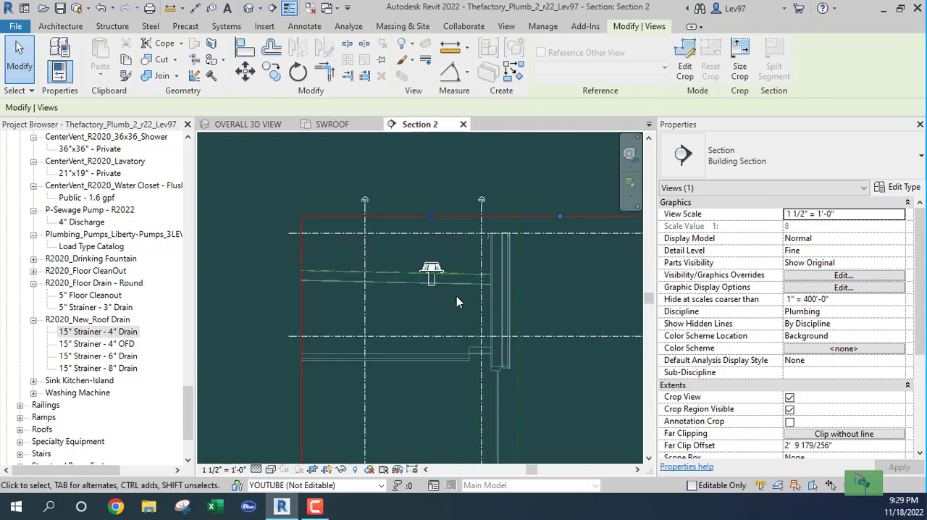
pyautogui.moveTo(458, 310); pyautogui.dragTo(392, 199, button='middle')
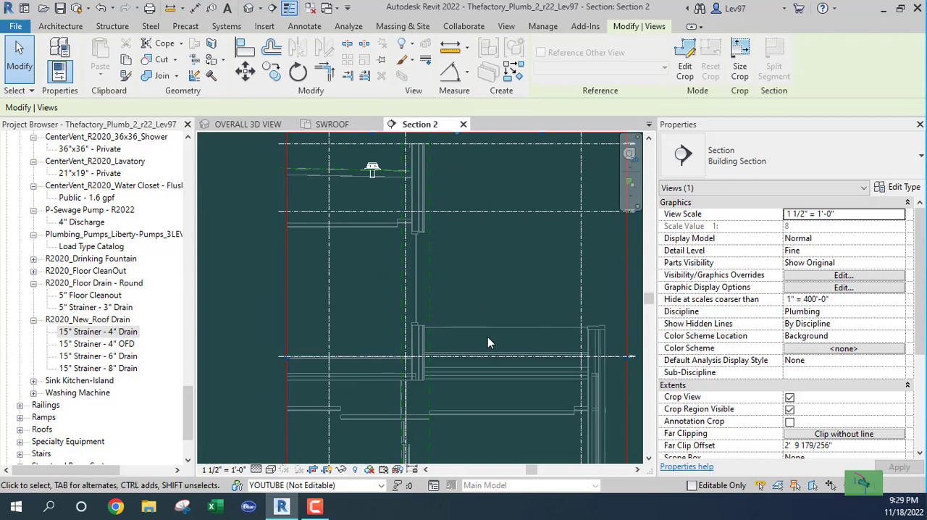
pyautogui.moveTo(487, 337); pyautogui.dragTo(414, 321, button='middle')
pyautogui.scroll(3, 493, 358)
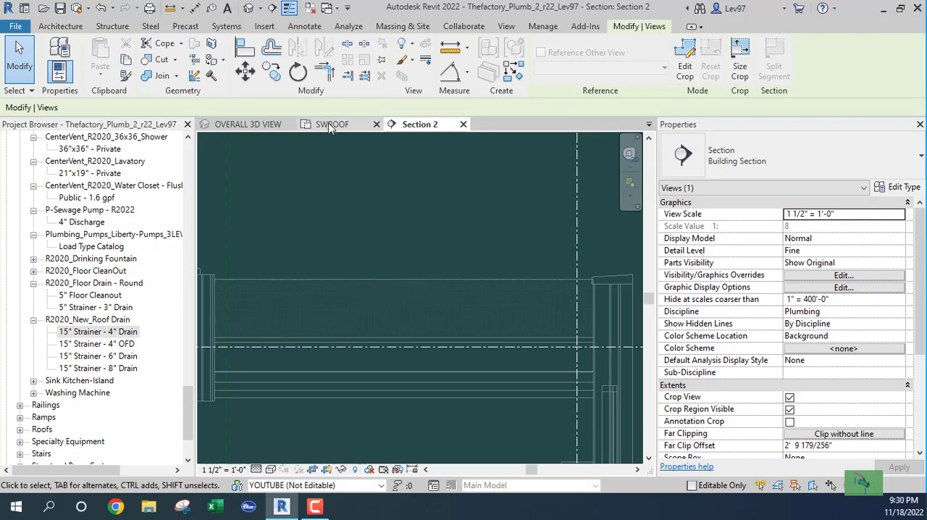
# Compare the second roof drain's position with the lower roof sumps in the overall 3D view and return to the SWROOF plan
pyautogui.click(232, 127)
pyautogui.scroll(-4, 315, 221)
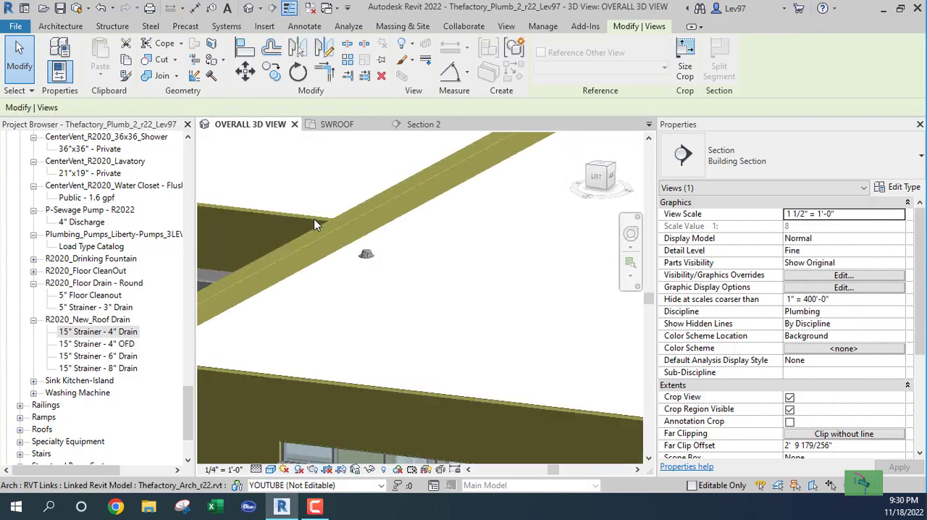
pyautogui.keyDown('shift'); pyautogui.moveTo(344, 267); pyautogui.dragTo(521, 271, button='middle'); pyautogui.keyUp('shift')
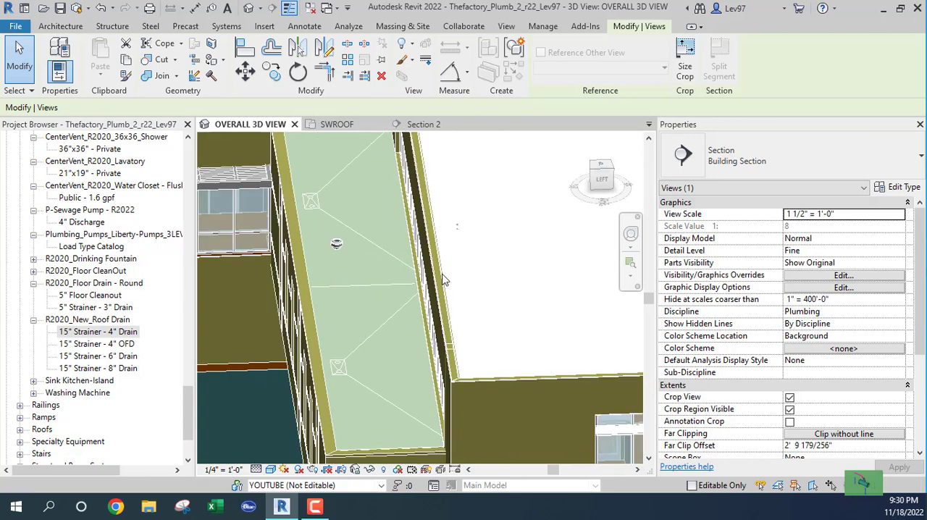
pyautogui.keyDown('shift'); pyautogui.moveTo(400, 283); pyautogui.dragTo(364, 323, button='middle'); pyautogui.keyUp('shift')
pyautogui.scroll(3, 335, 226)
pyautogui.scroll(8, 338, 231)
pyautogui.scroll(-7, 360, 337)
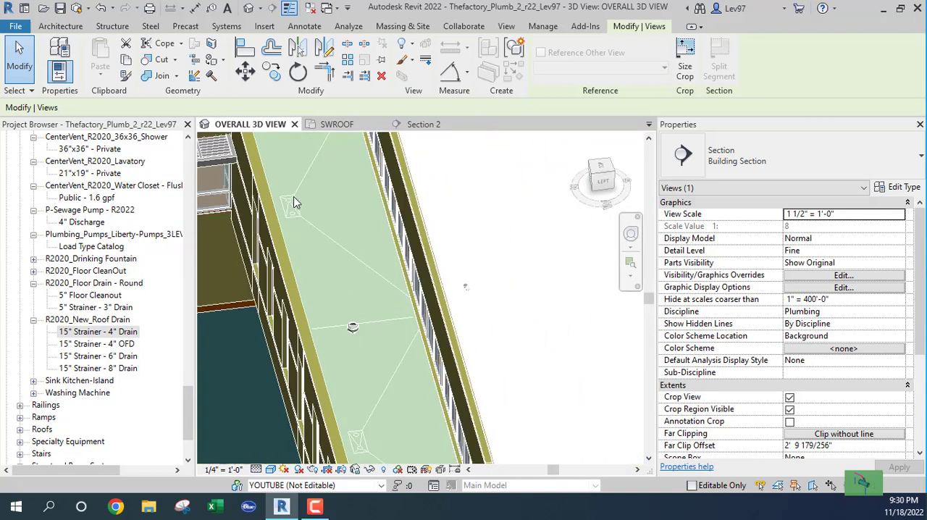
pyautogui.keyDown('shift'); pyautogui.moveTo(384, 282); pyautogui.dragTo(383, 257, button='middle'); pyautogui.keyUp('shift')
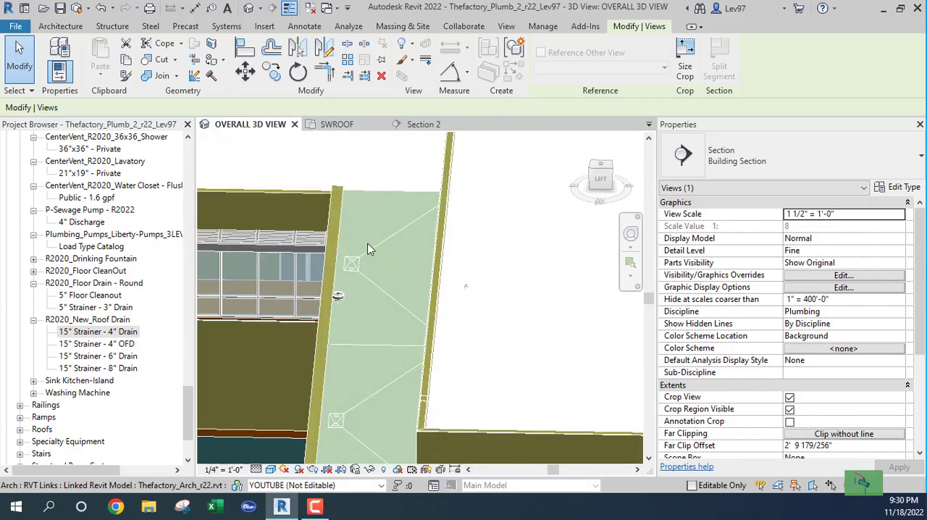
pyautogui.click(337, 125)
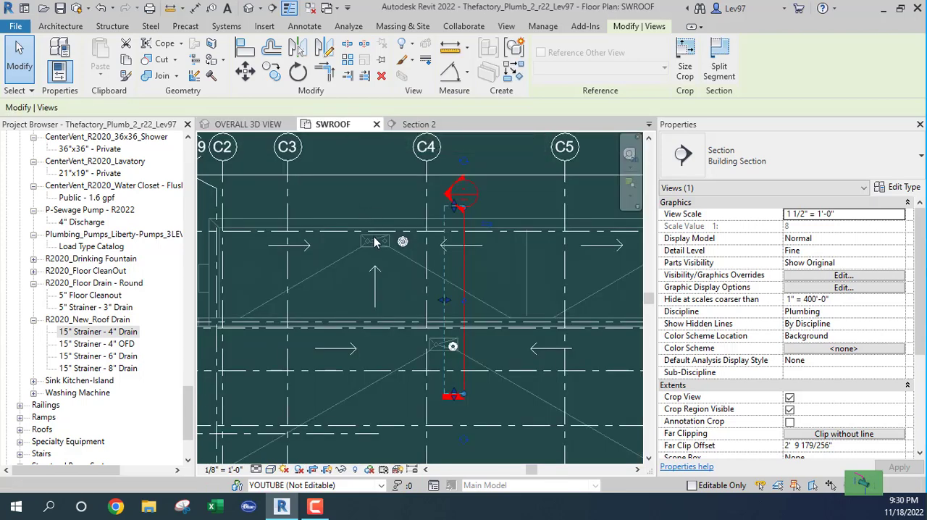